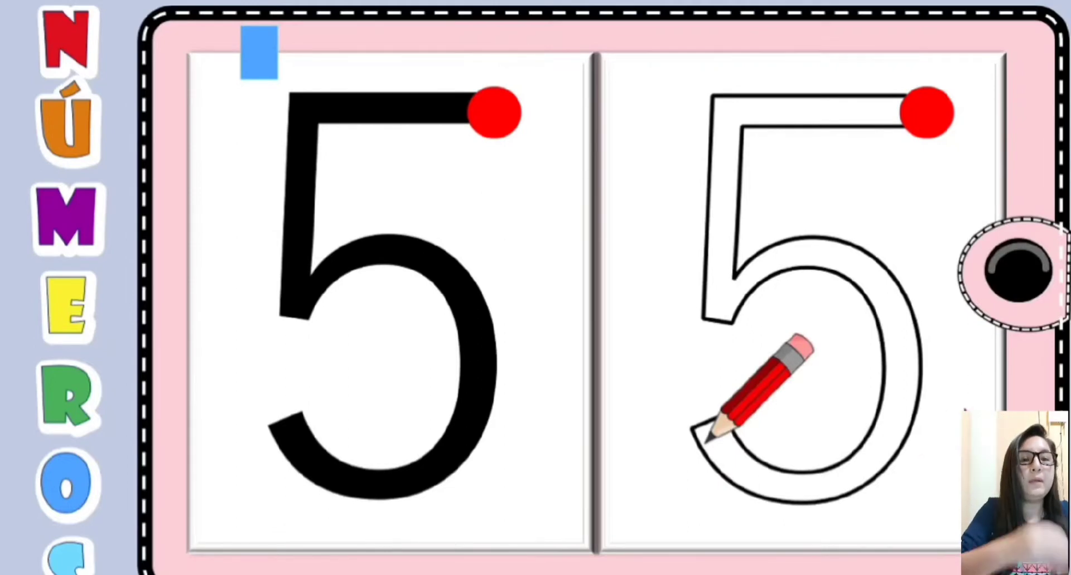
Step: Bring up the slideshow menu to stop the number 5 tracing preview
right_click(757, 130)
Step: Leave the slideshow and duplicate the number 5 tracing slide so it becomes slide 2
left_click(923, 396)
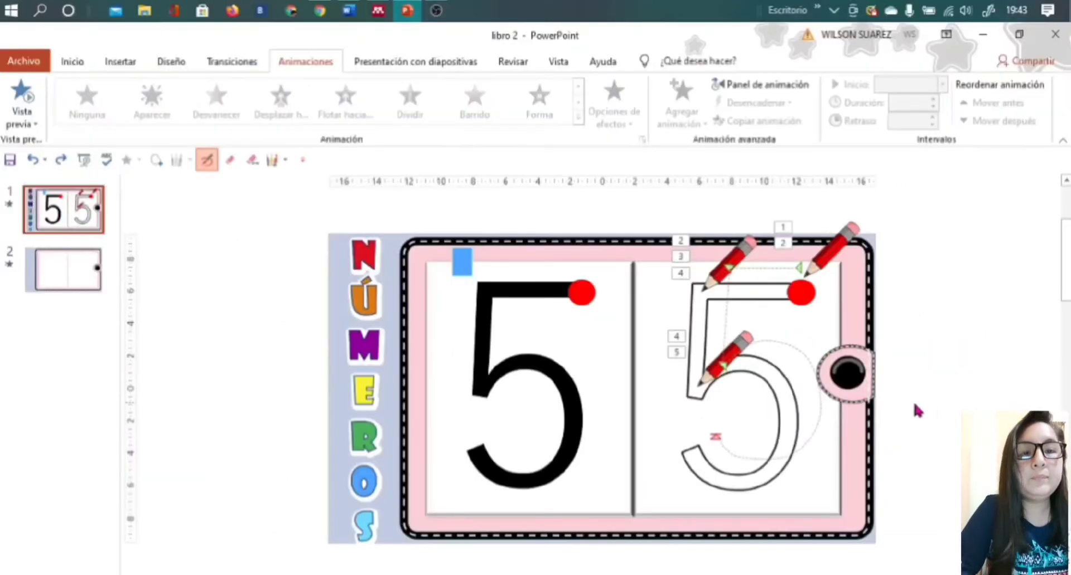
left_click(66, 266)
right_click(67, 270)
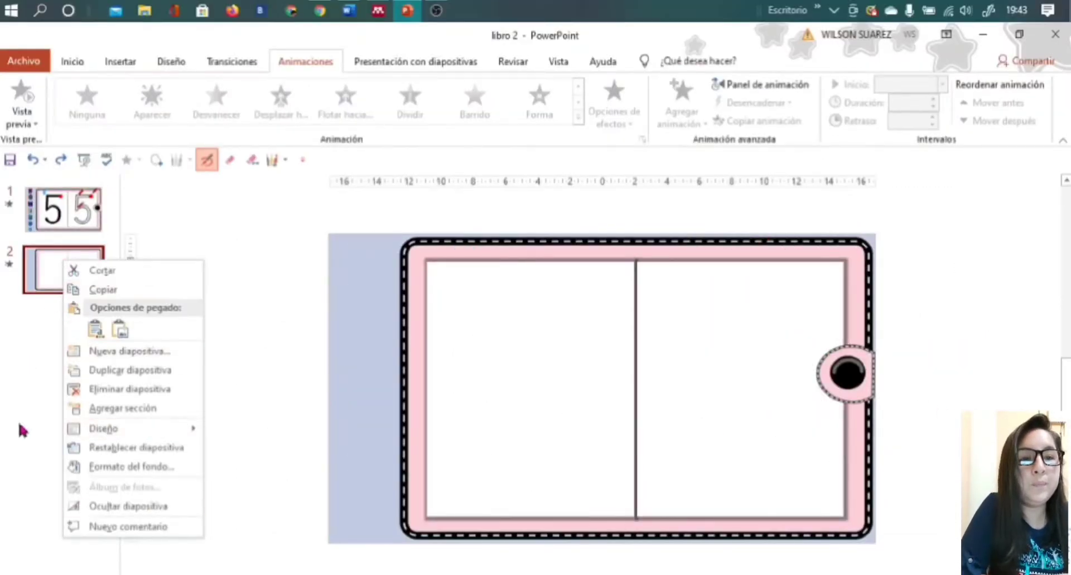
left_click(104, 371)
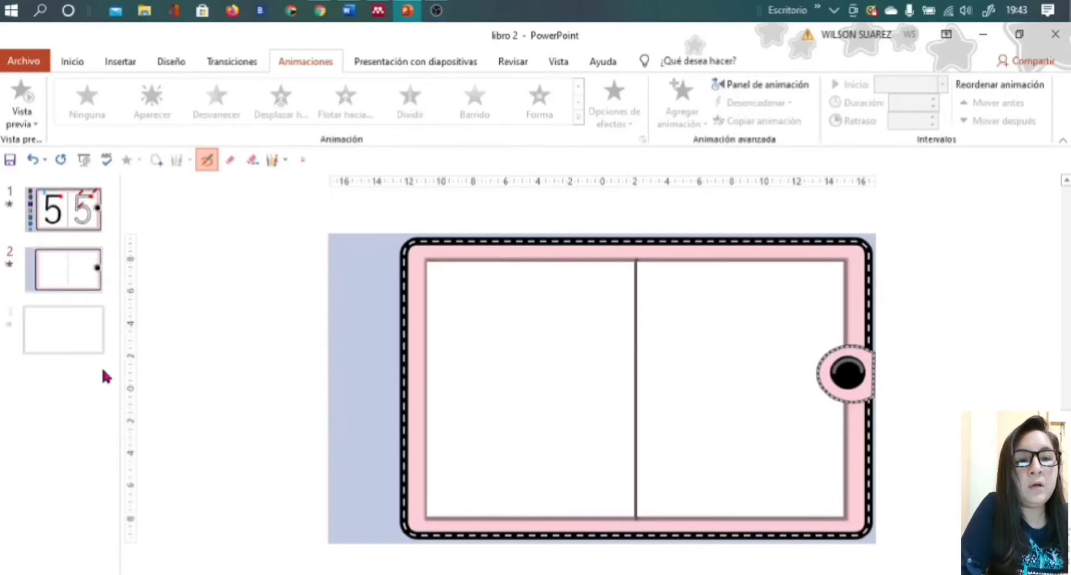
right_click(79, 223)
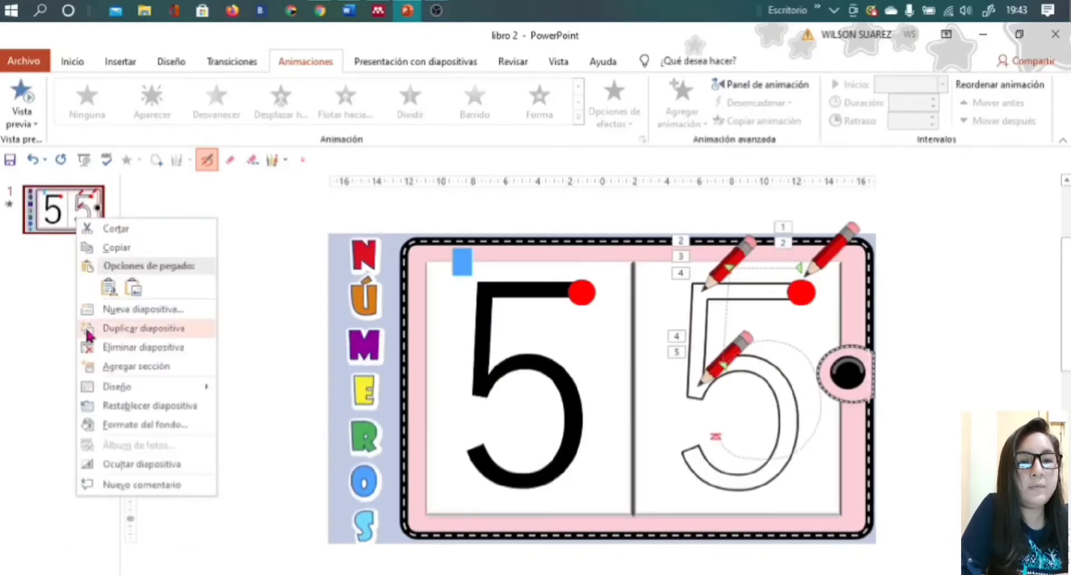
left_click(103, 329)
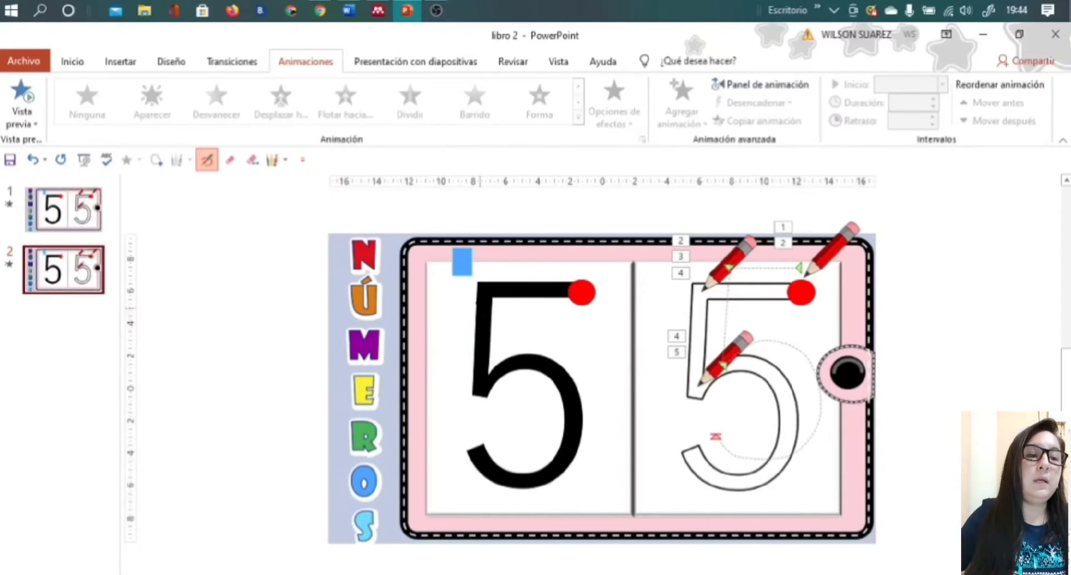
Step: Replace the left card's black 5 with a large 1 and set it to Arial Narrow
left_click(493, 314)
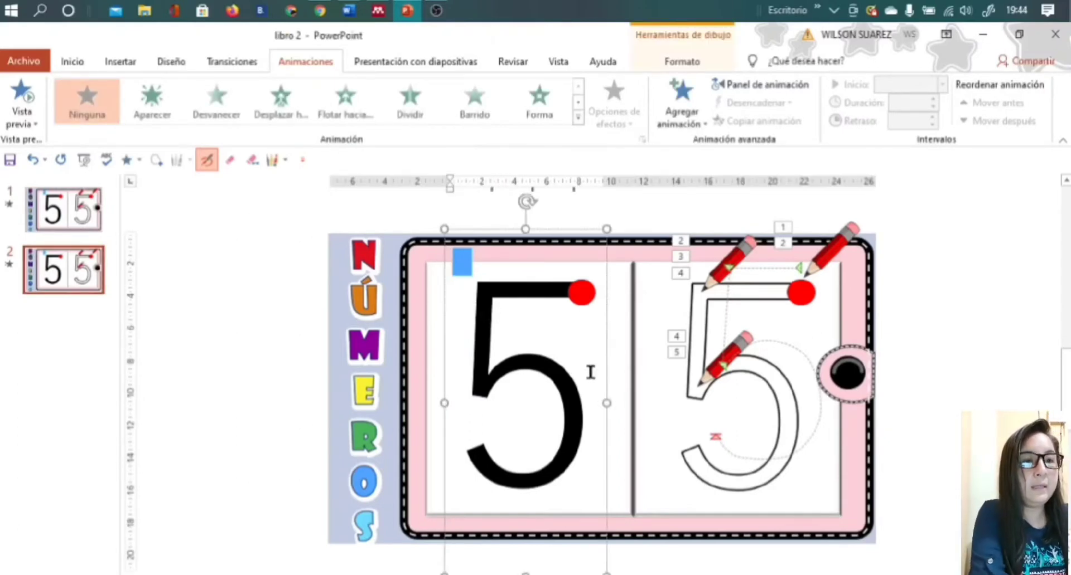
key("Delete")
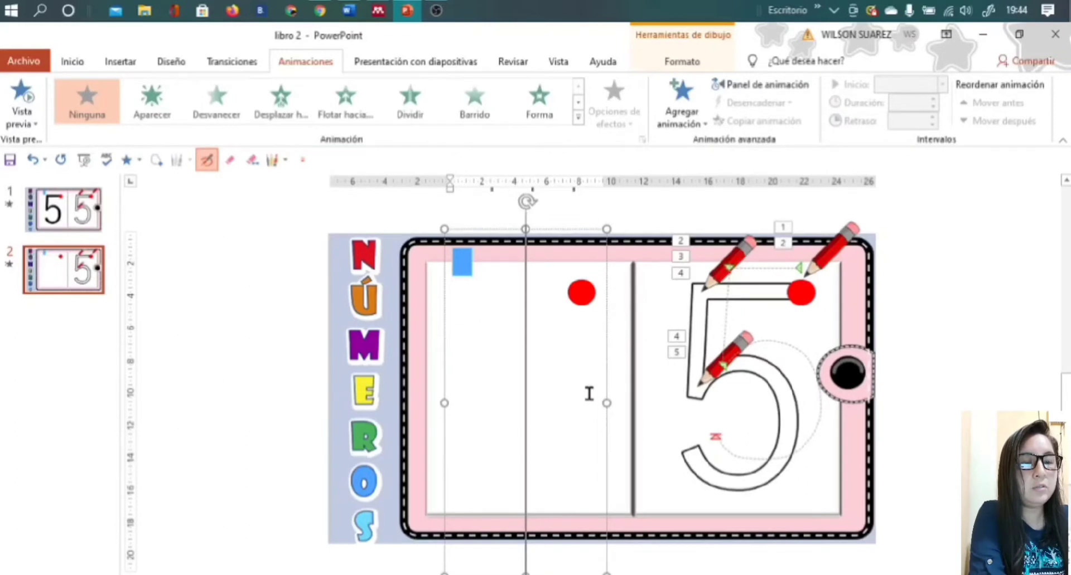
type("1")
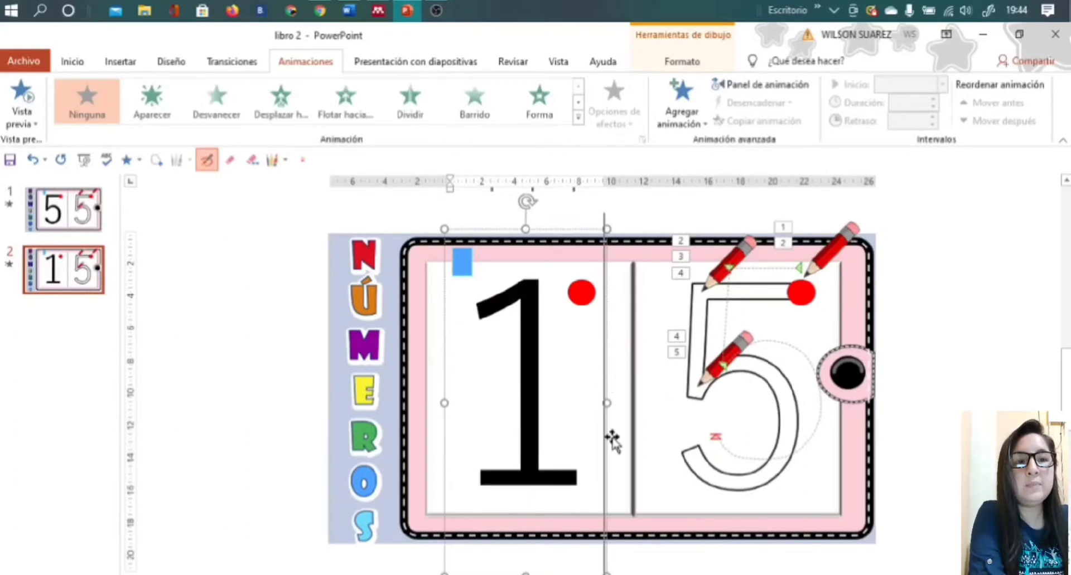
double_click(525, 455)
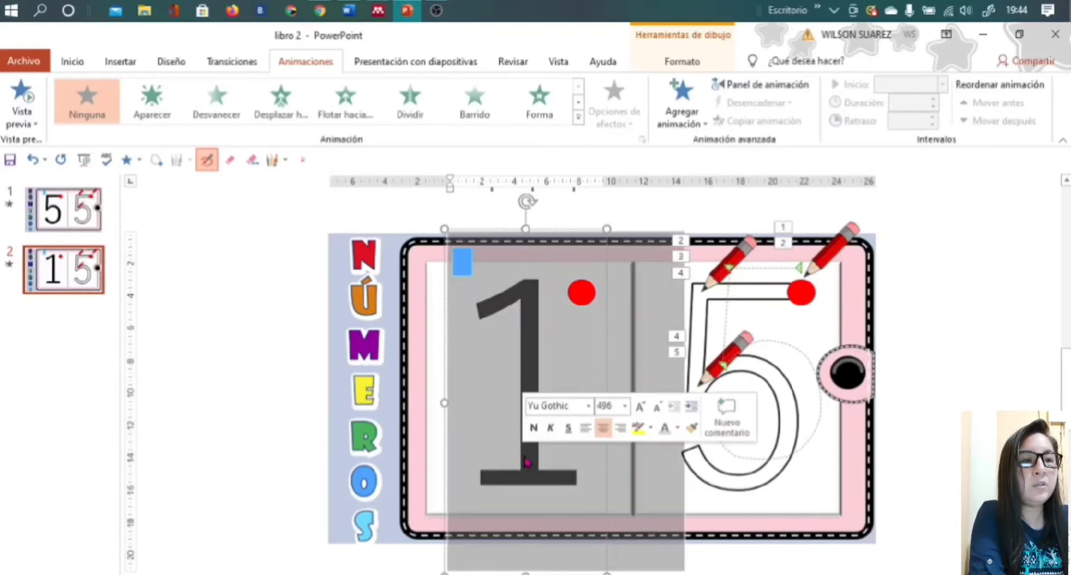
left_click(587, 407)
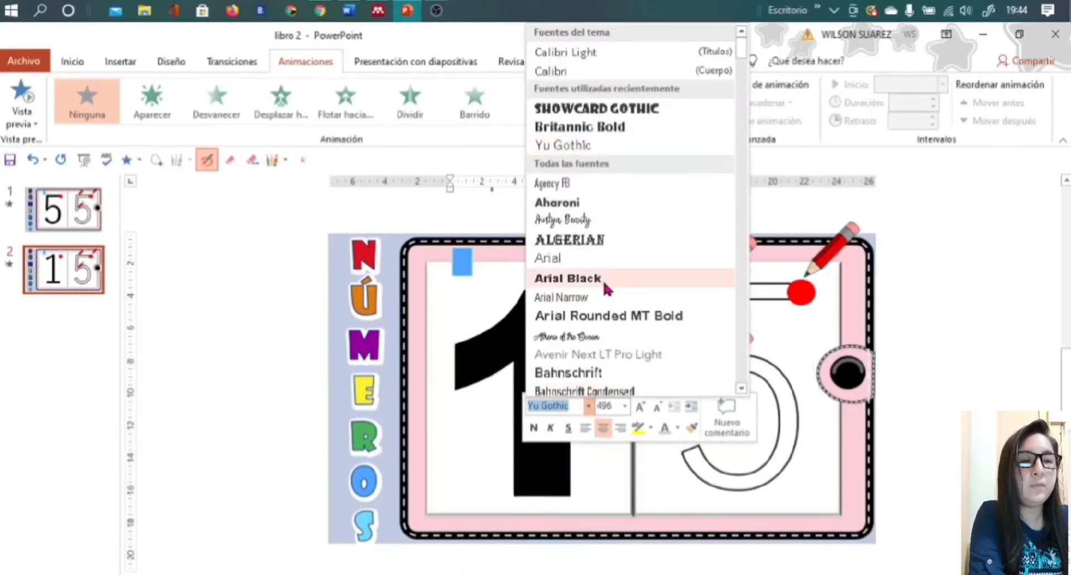
left_click(600, 296)
left_click(550, 378)
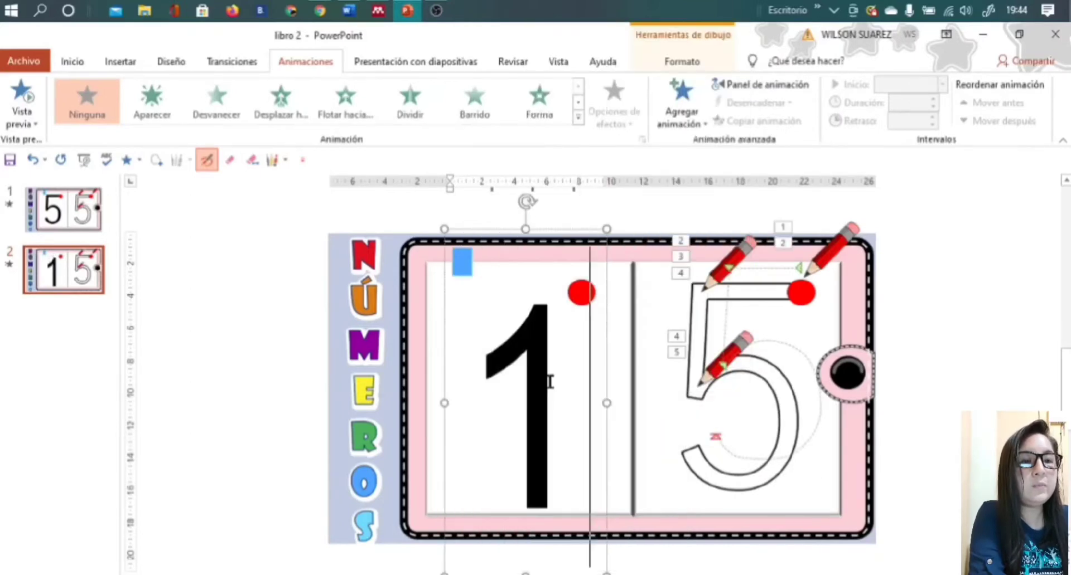
left_click(781, 398)
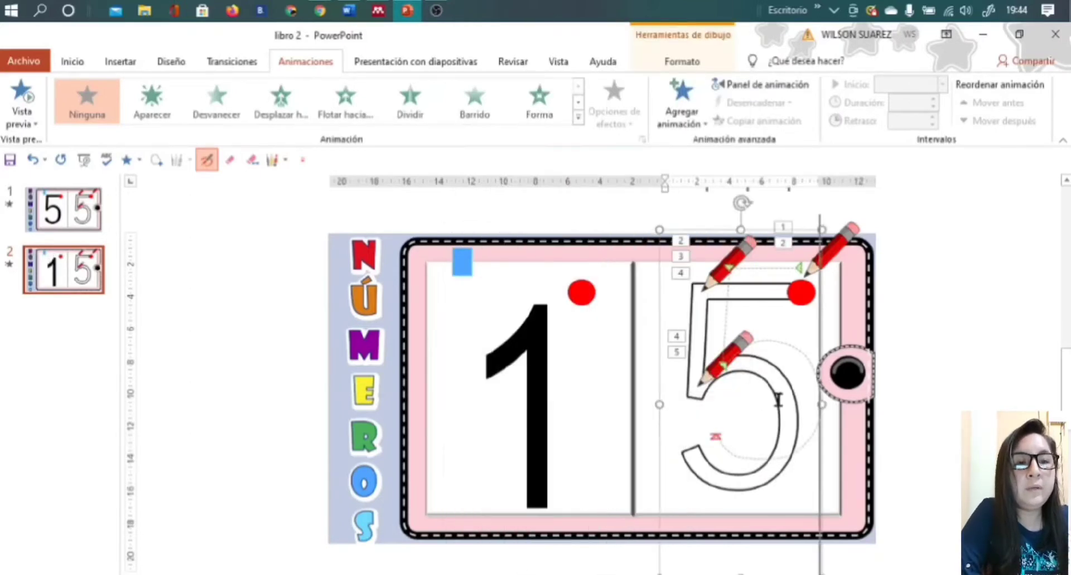
Step: Delete the top-left pencil, and strip the inner pencil's animations and move it off-slide
left_click(725, 273)
key("Delete")
left_click(724, 357)
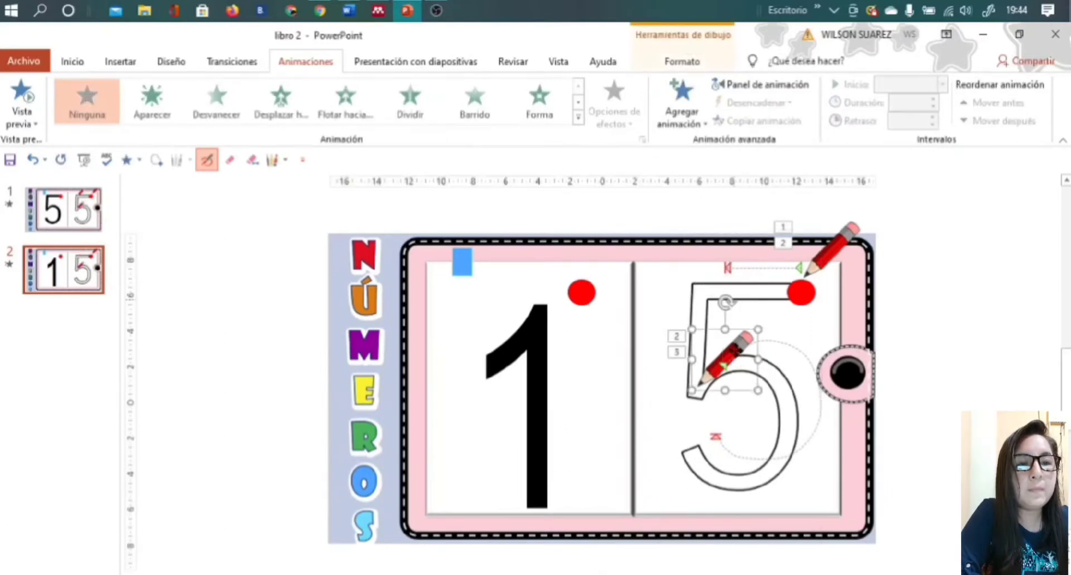
left_click(578, 117)
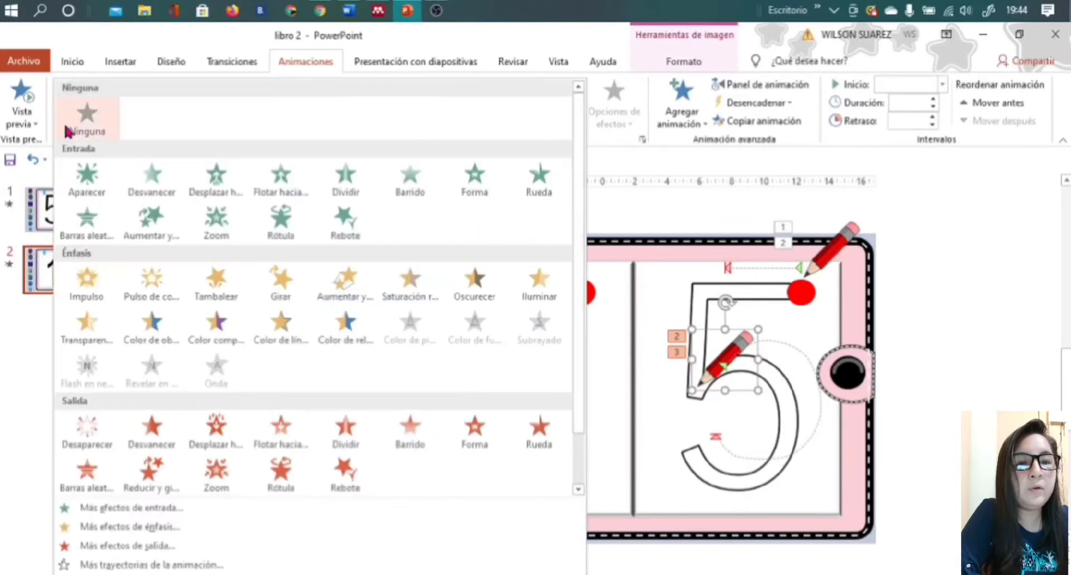
left_click(81, 129)
left_click_drag(730, 371, 942, 302)
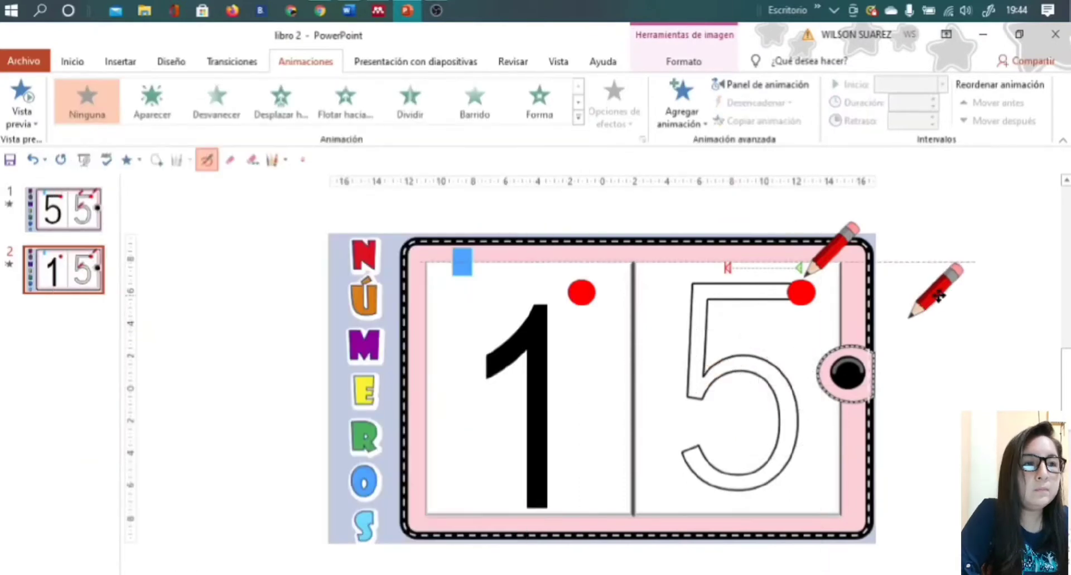
Step: Remove the top-right pencil's animations and delete the outlined 5
left_click(831, 251)
left_click(87, 106)
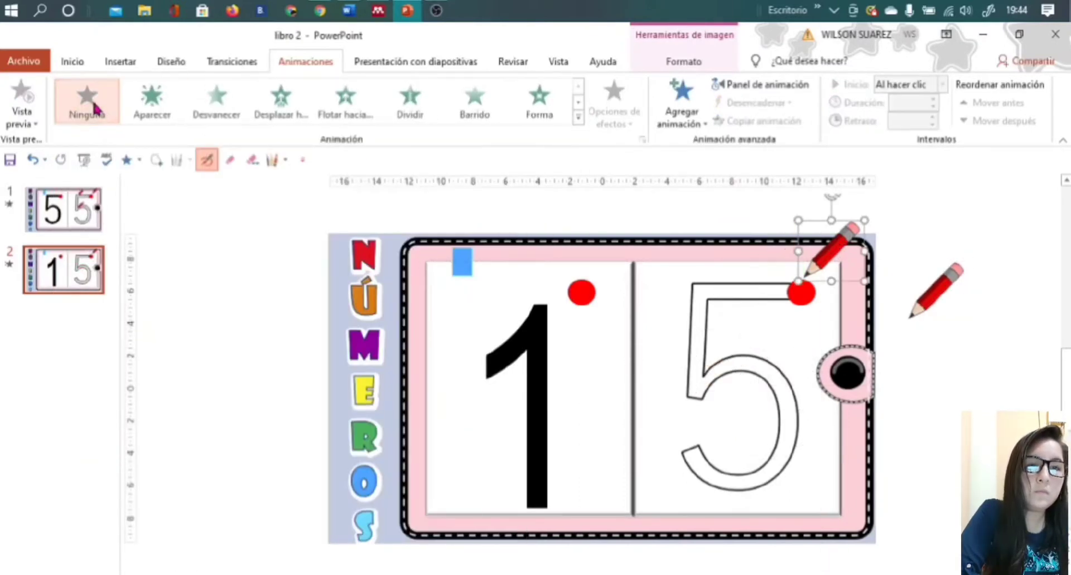
left_click(701, 337)
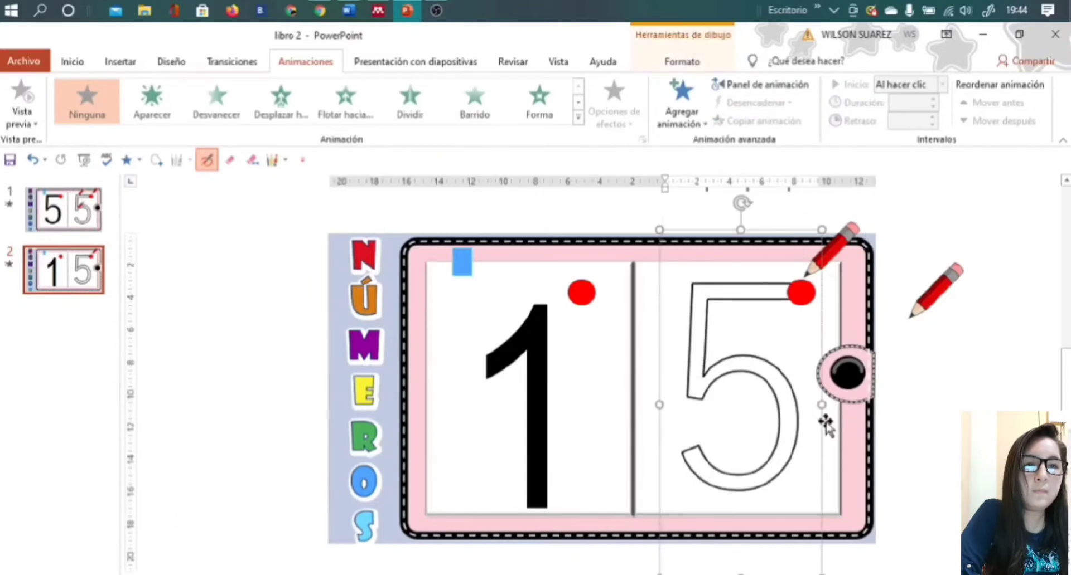
key("Delete")
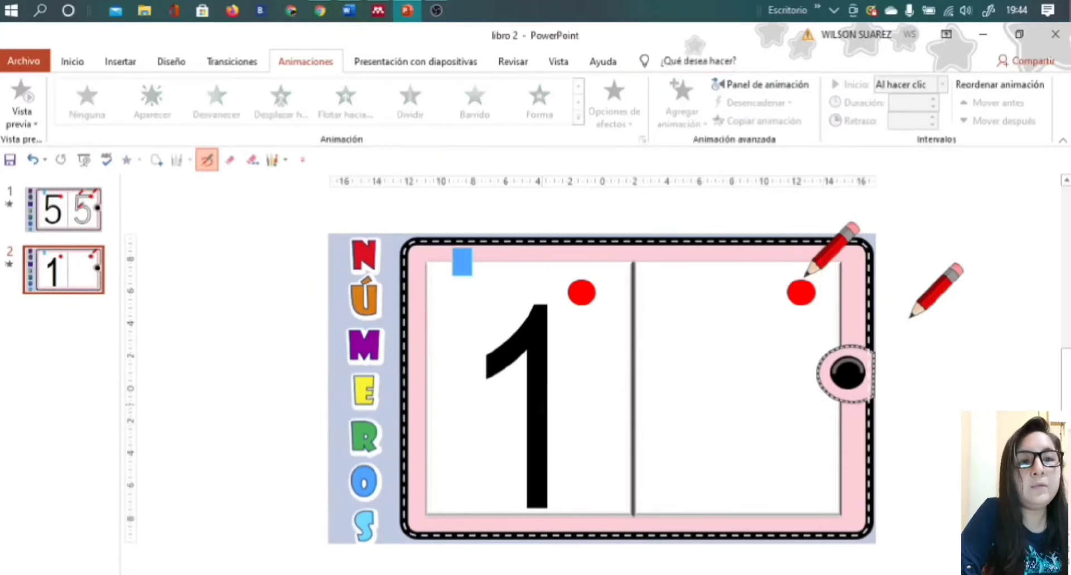
left_click(574, 388)
Step: Cut and paste the big 1, placing the copy in the right card
right_click(605, 364)
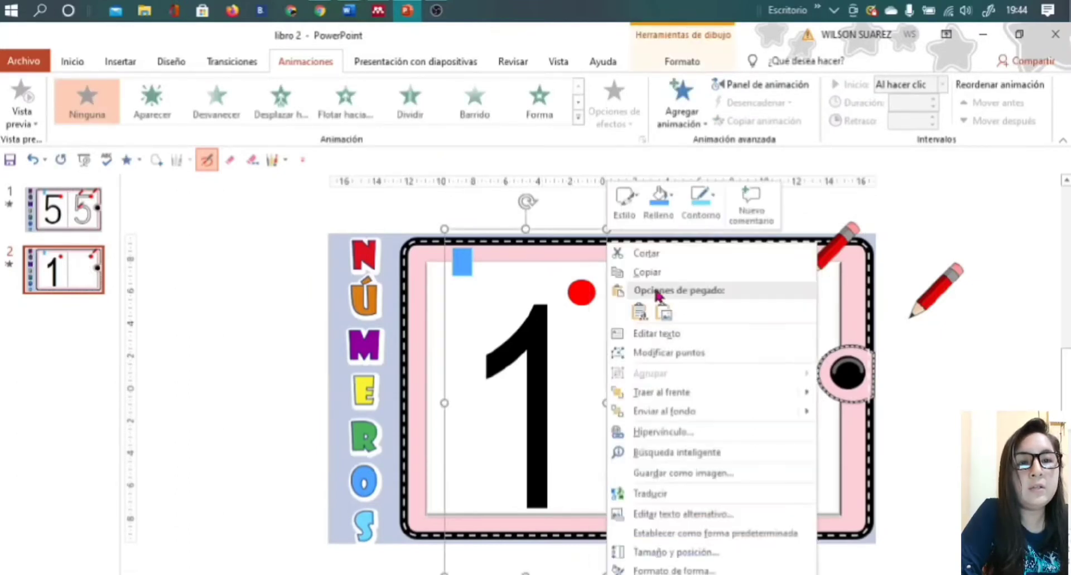
left_click(635, 248)
right_click(955, 440)
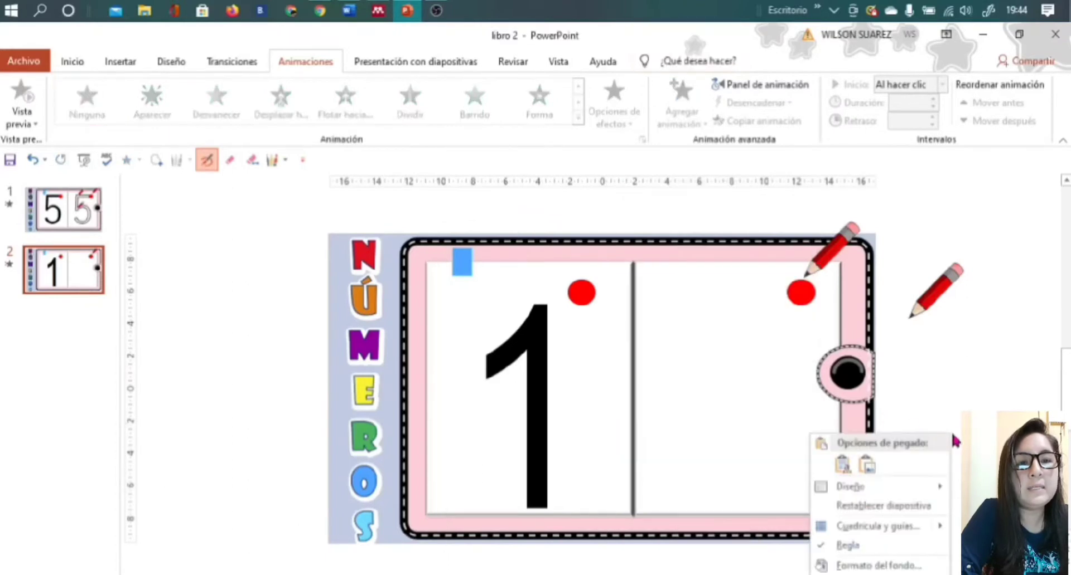
left_click(841, 464)
left_click_drag(613, 396, 811, 372)
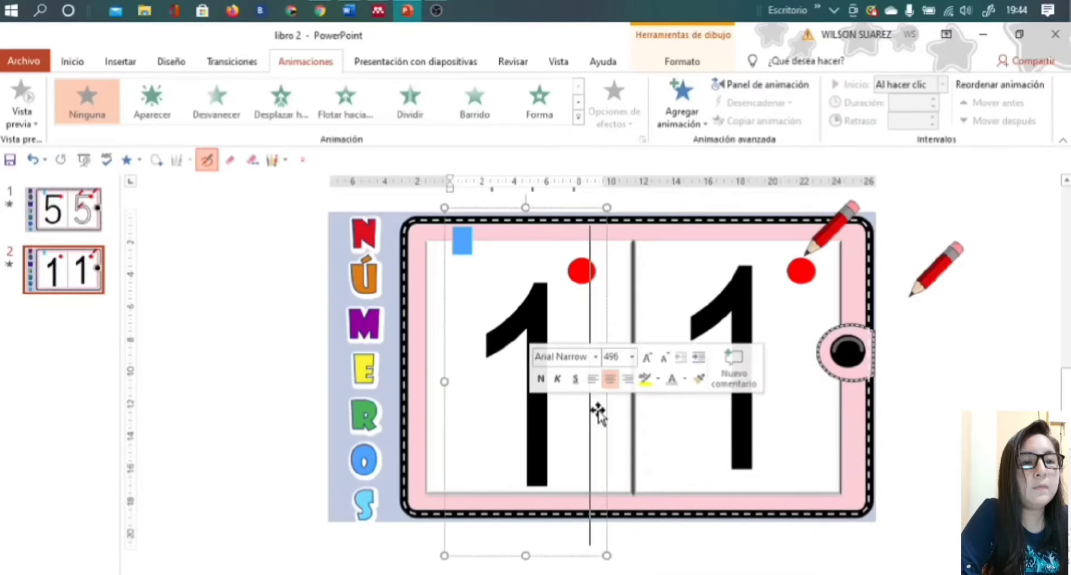
left_click_drag(591, 420, 587, 418)
Step: Nudge the left 1 up and move the left red dot to the 1's stroke start
left_click(588, 419)
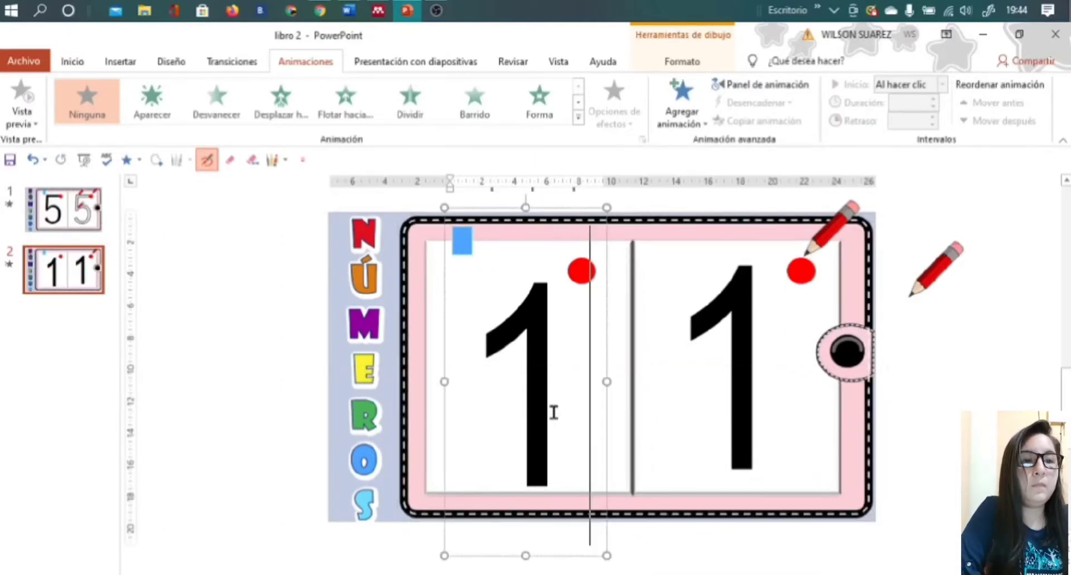
left_click_drag(605, 404, 608, 389)
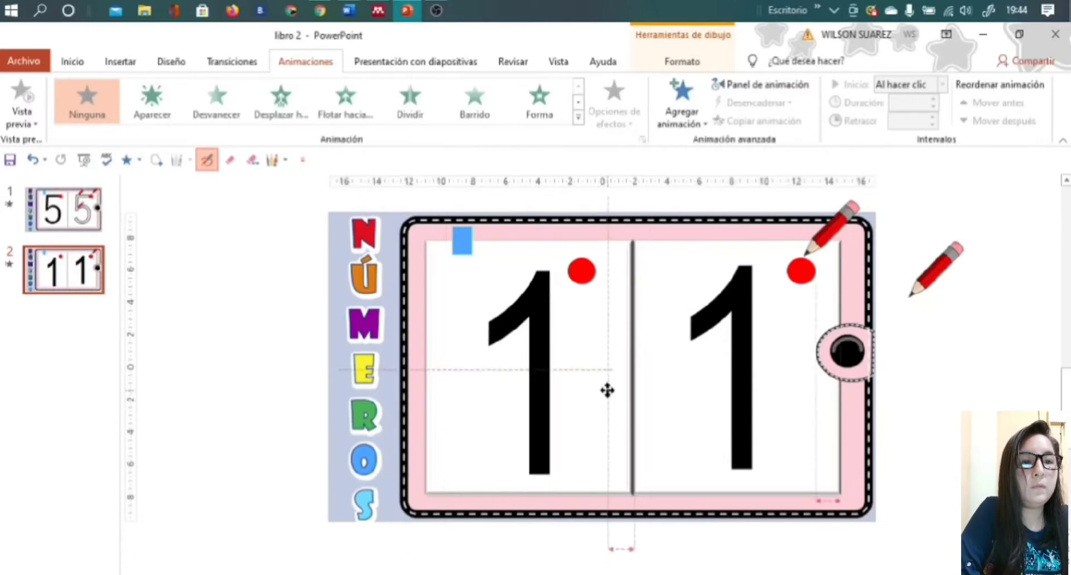
left_click(581, 271)
left_click_drag(584, 313, 490, 374)
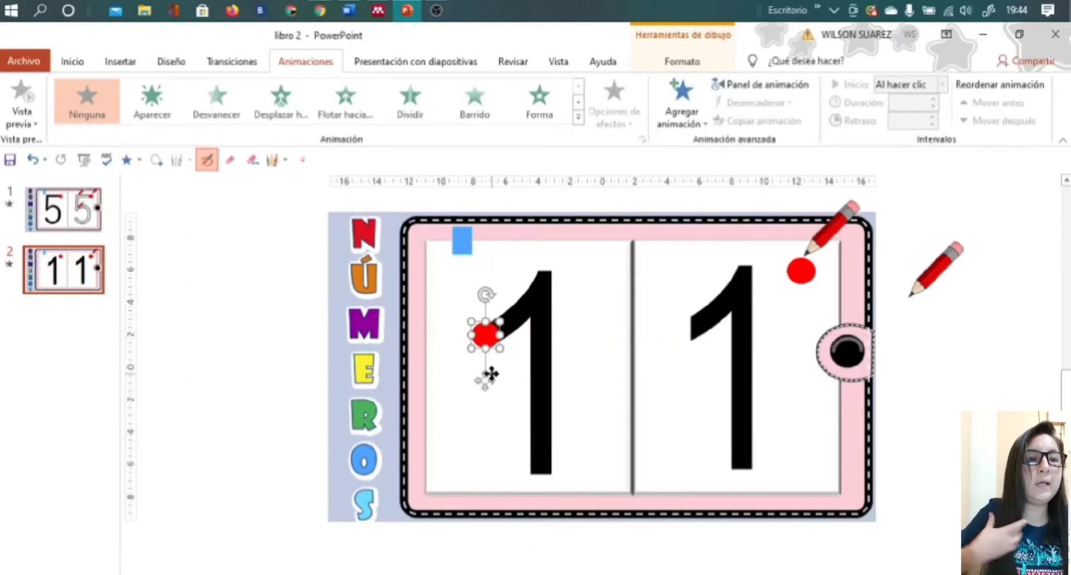
left_click(801, 272)
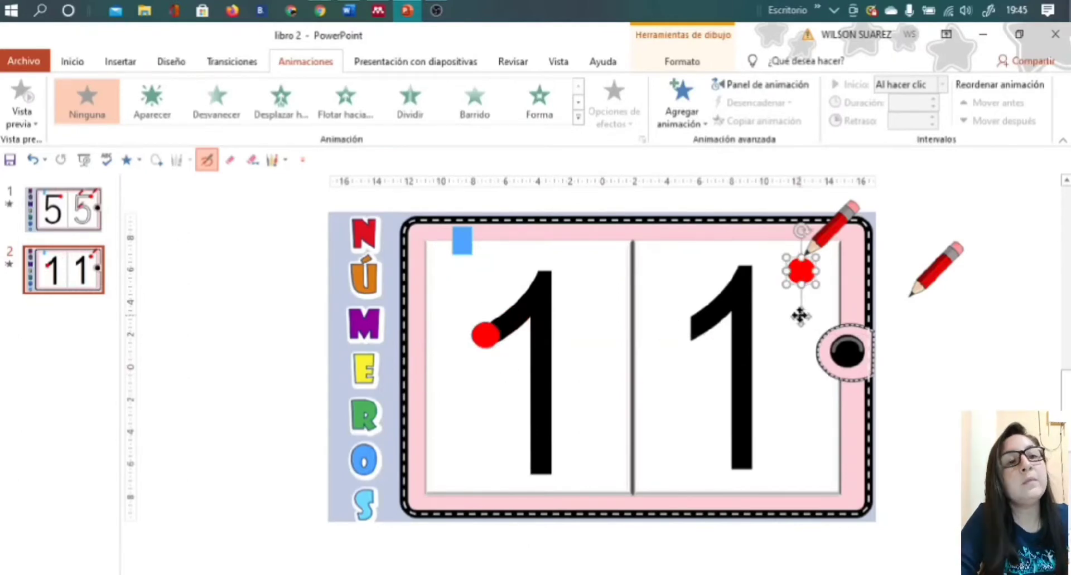
left_click_drag(801, 316, 682, 370)
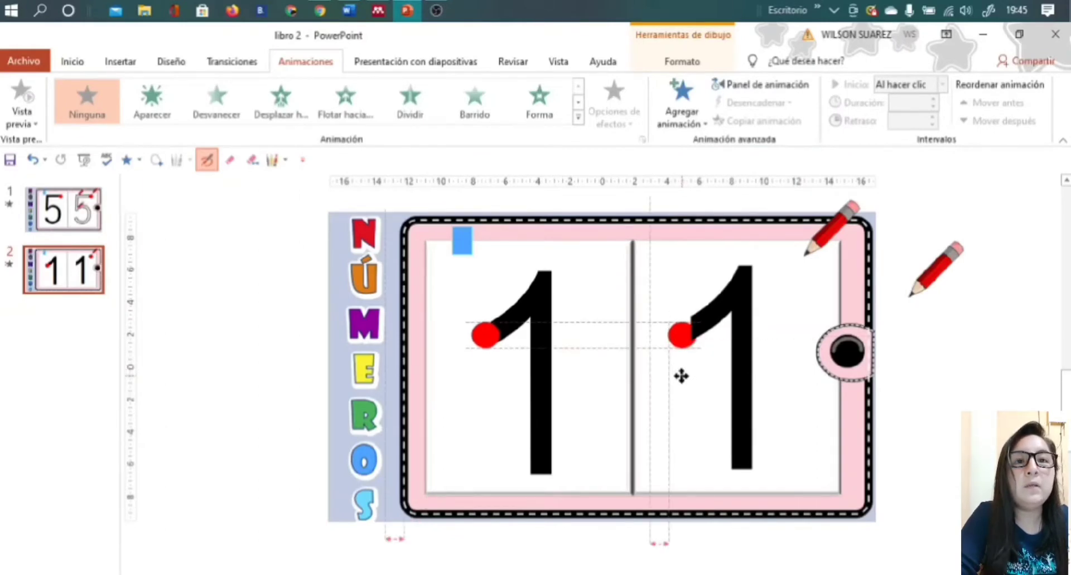
left_click(682, 374)
left_click_drag(685, 348, 685, 345)
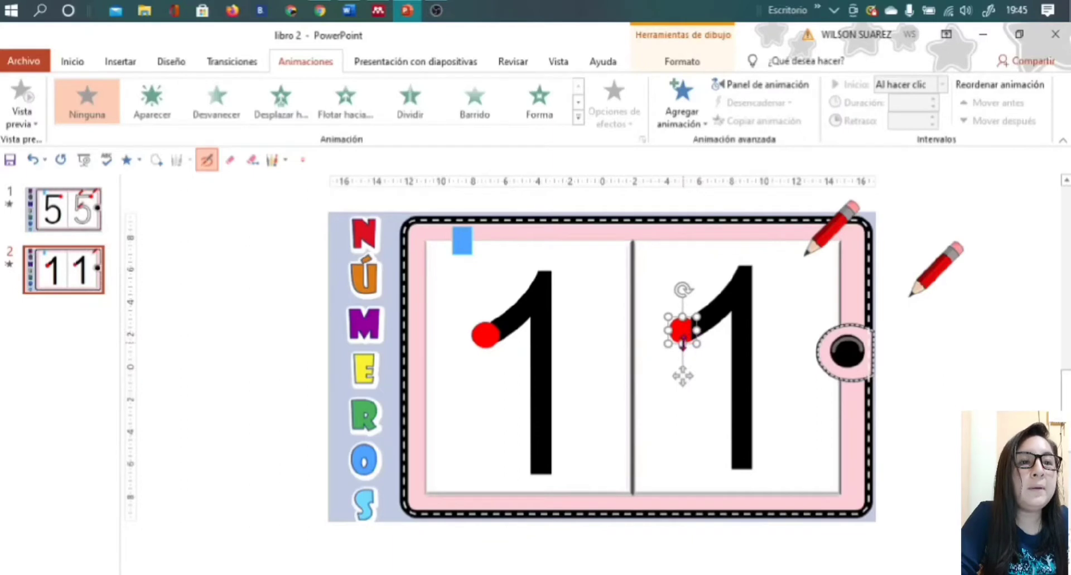
right_click(679, 346)
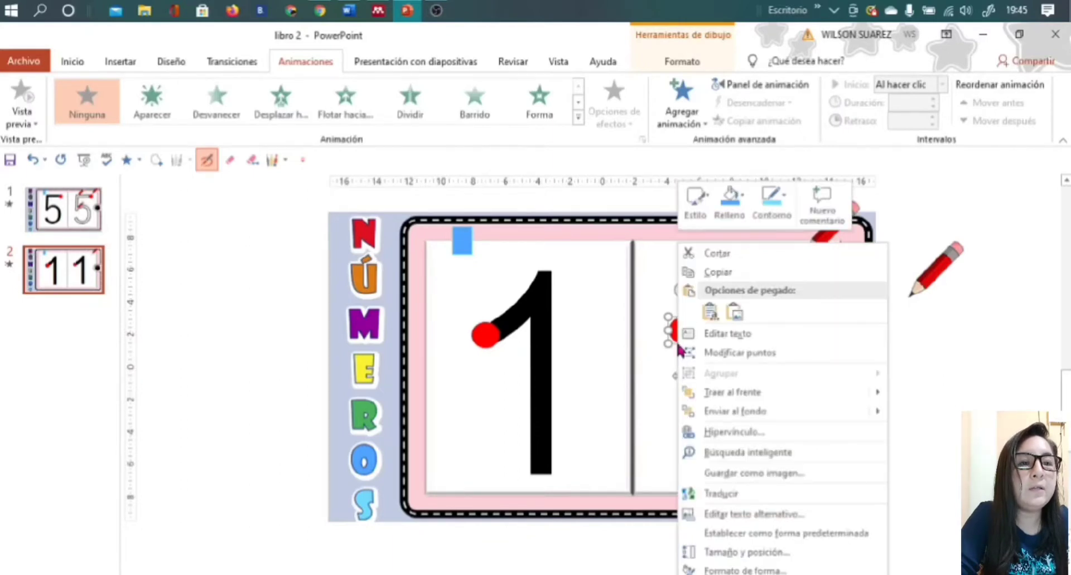
left_click(694, 392)
left_click(985, 375)
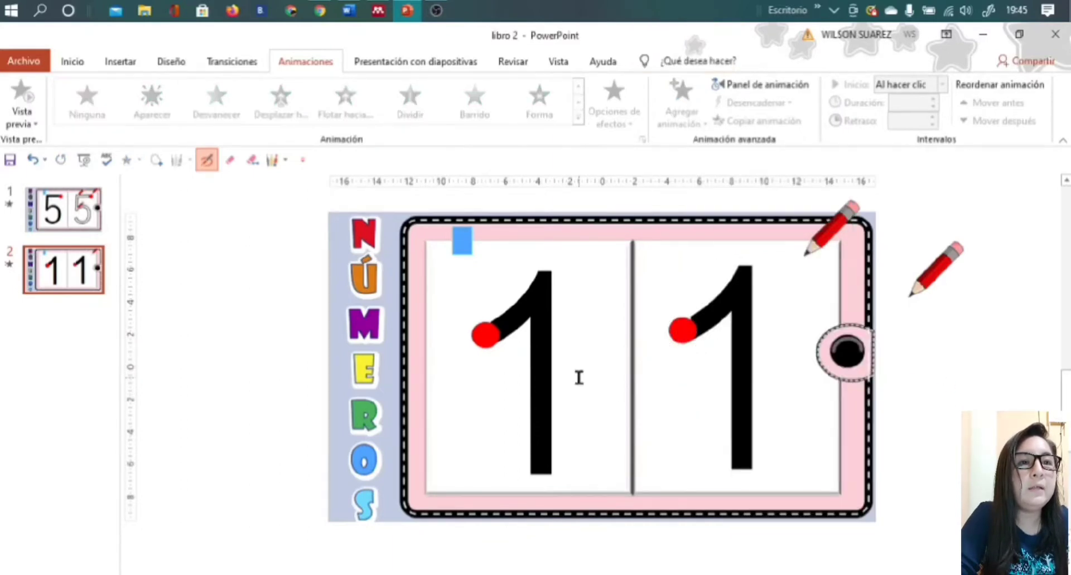
left_click(684, 332)
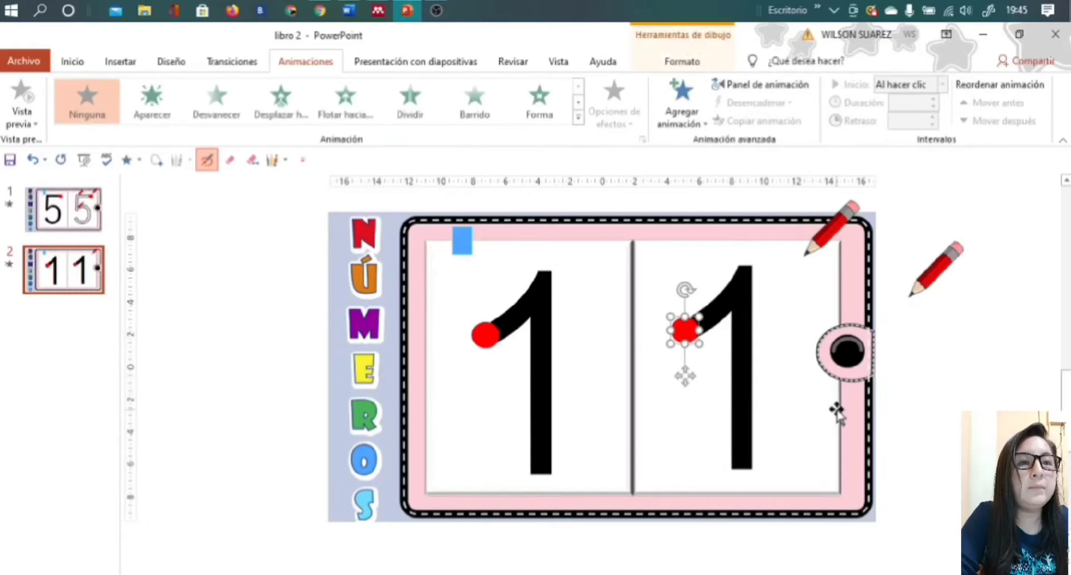
key("Escape")
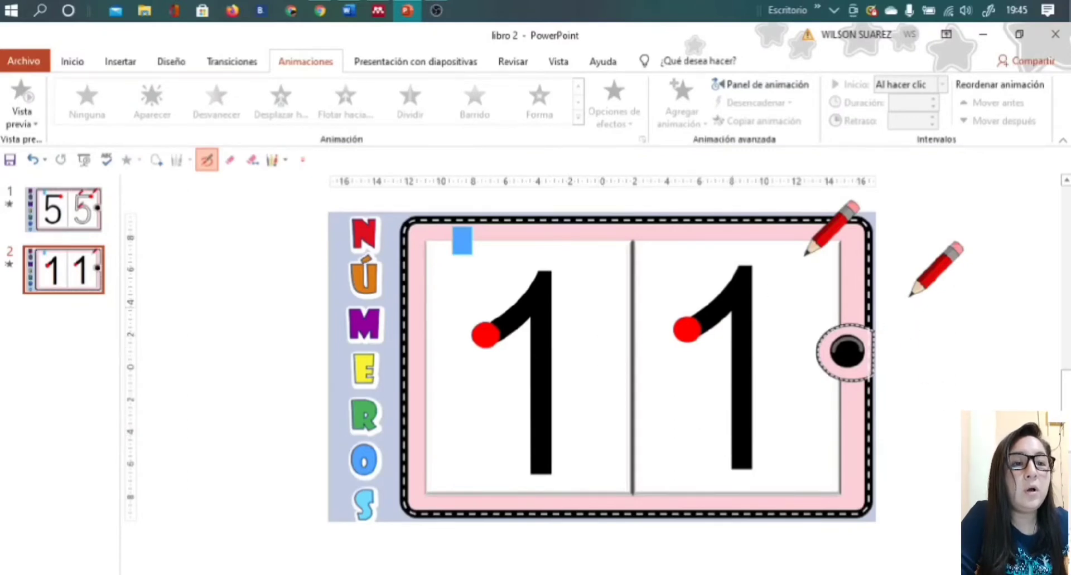
left_click(754, 285)
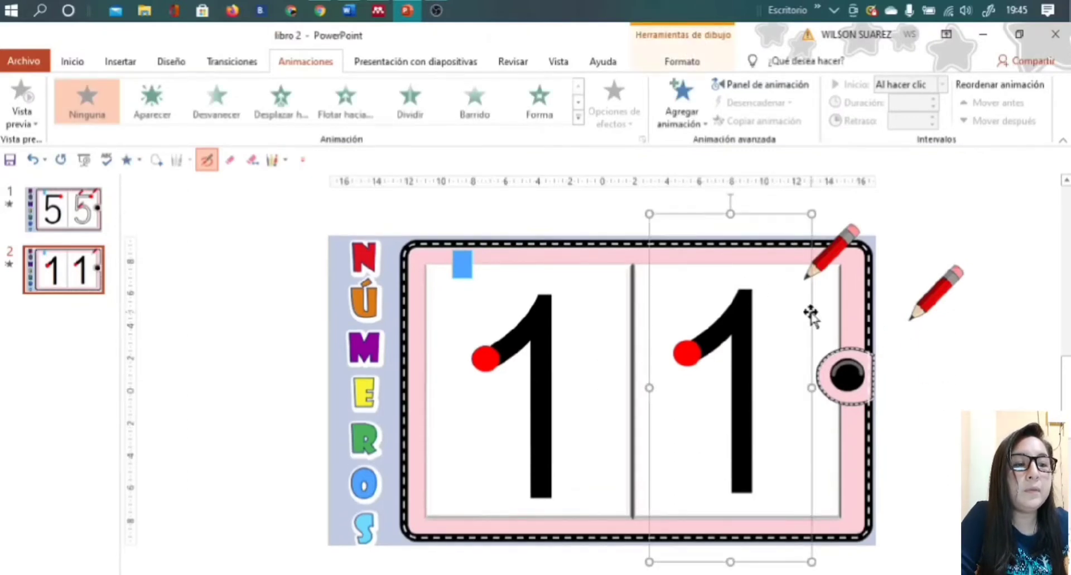
Step: Set the right-hand 1 to No Fill with a black text outline
left_click(668, 62)
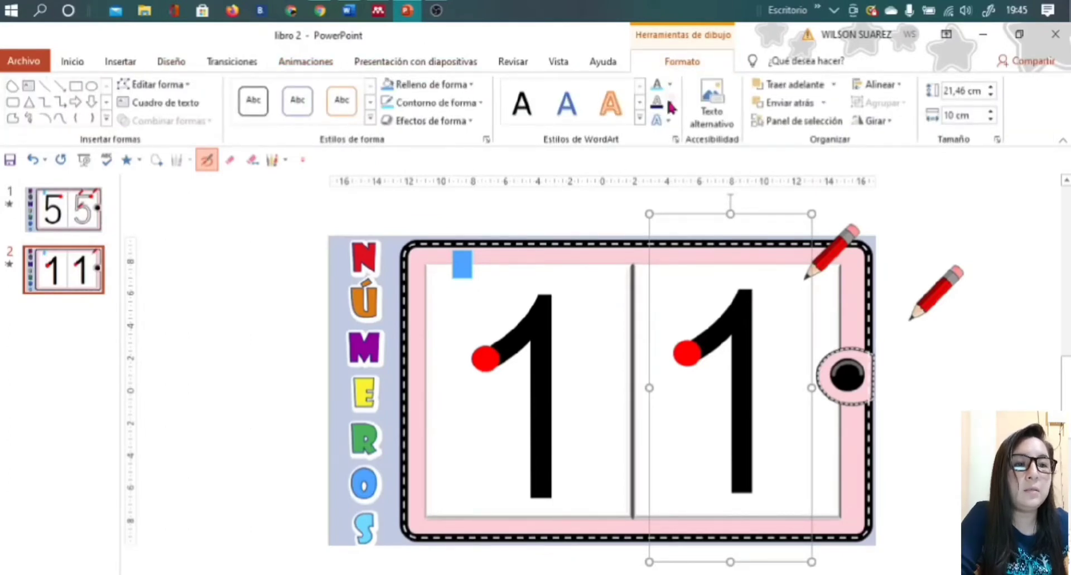
left_click(670, 103)
left_click(669, 84)
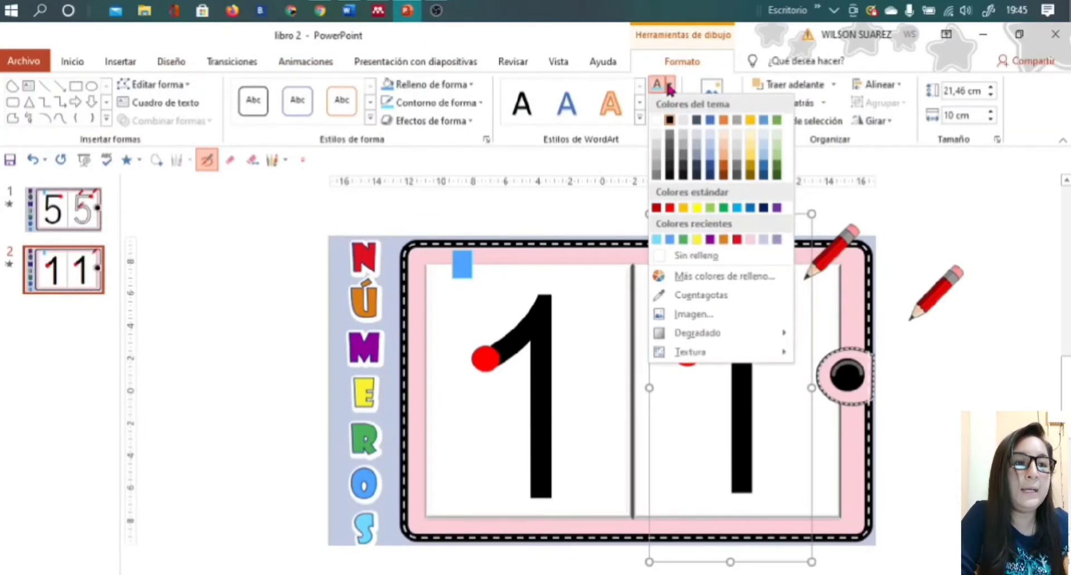
left_click(670, 254)
left_click(670, 103)
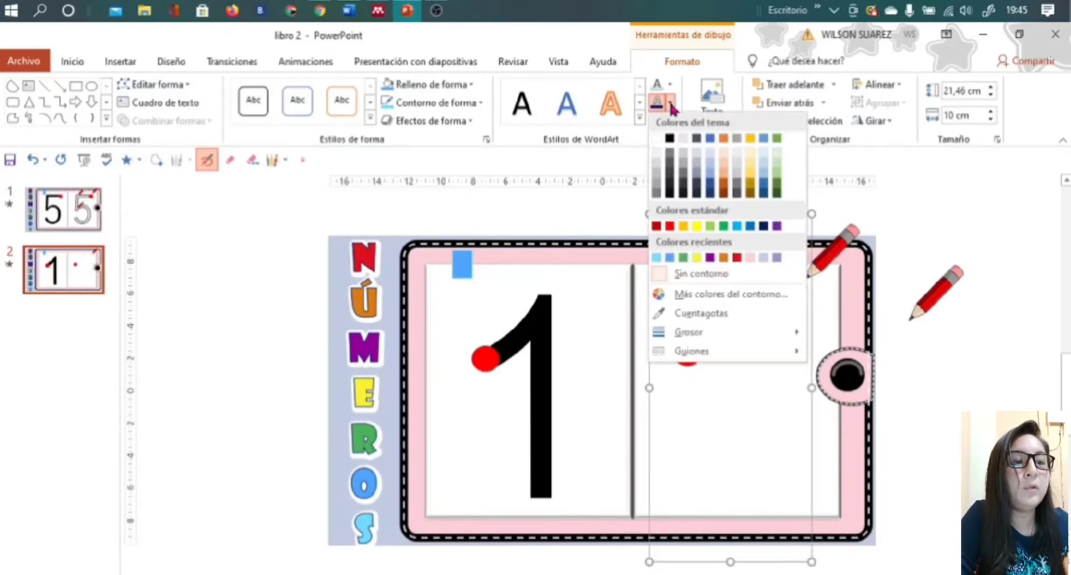
left_click(669, 138)
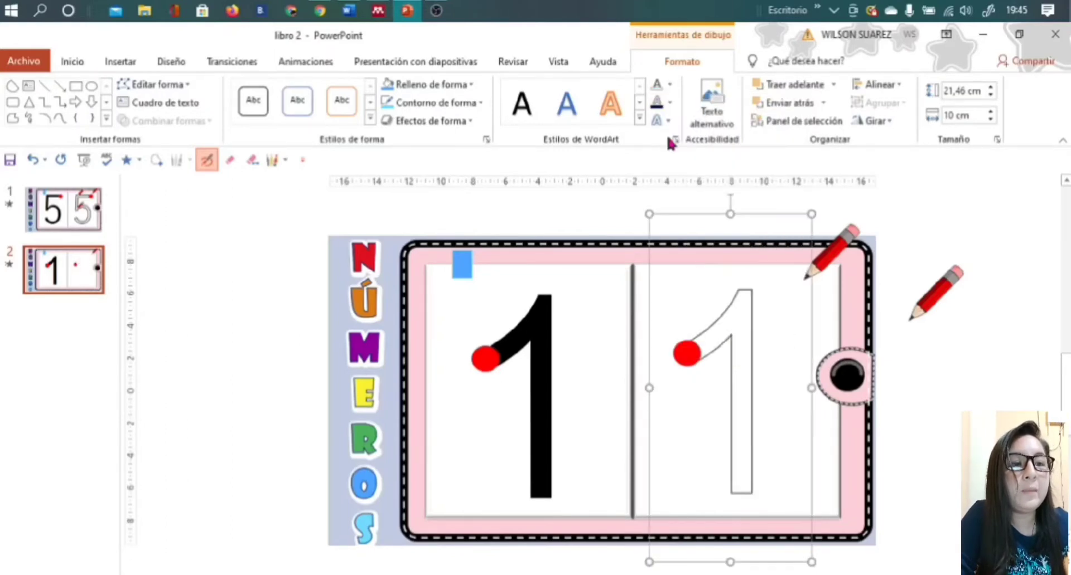
left_click(671, 104)
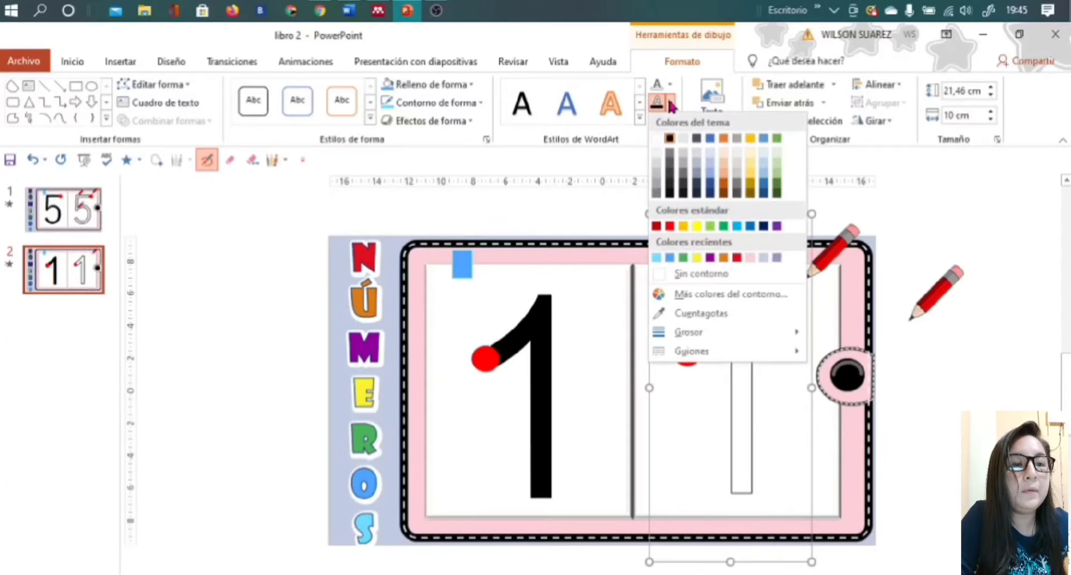
left_click(934, 471)
left_click(935, 471)
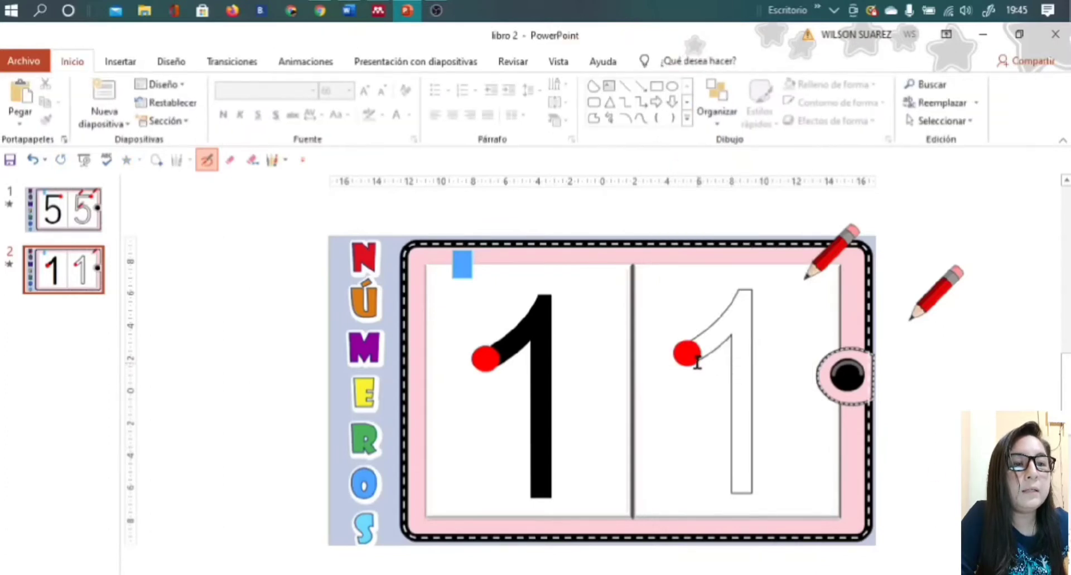
Step: Thicken the right-hand 1's outline to 2¼ pt
left_click(750, 361)
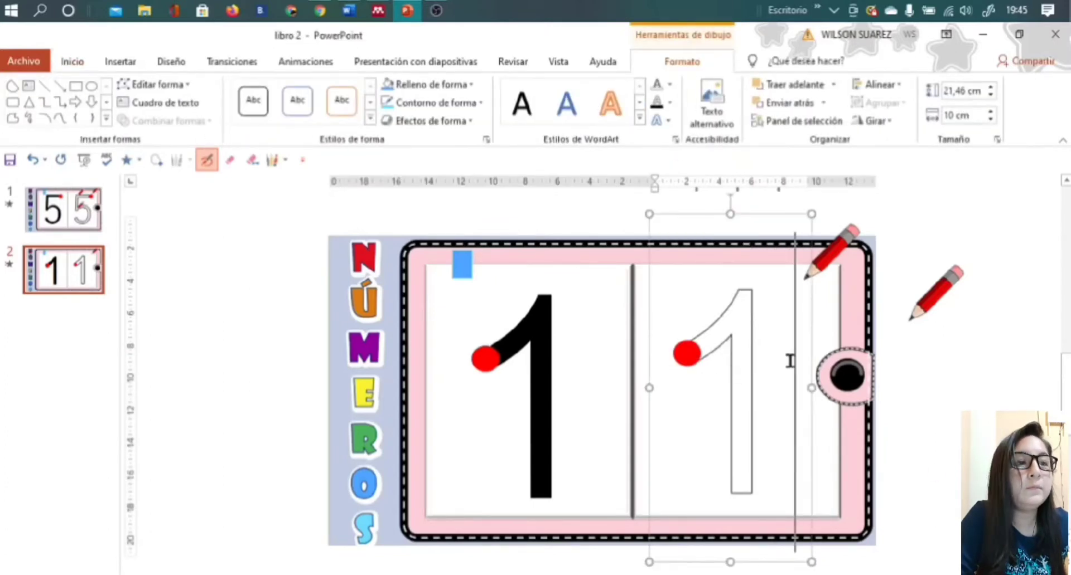
left_click(670, 103)
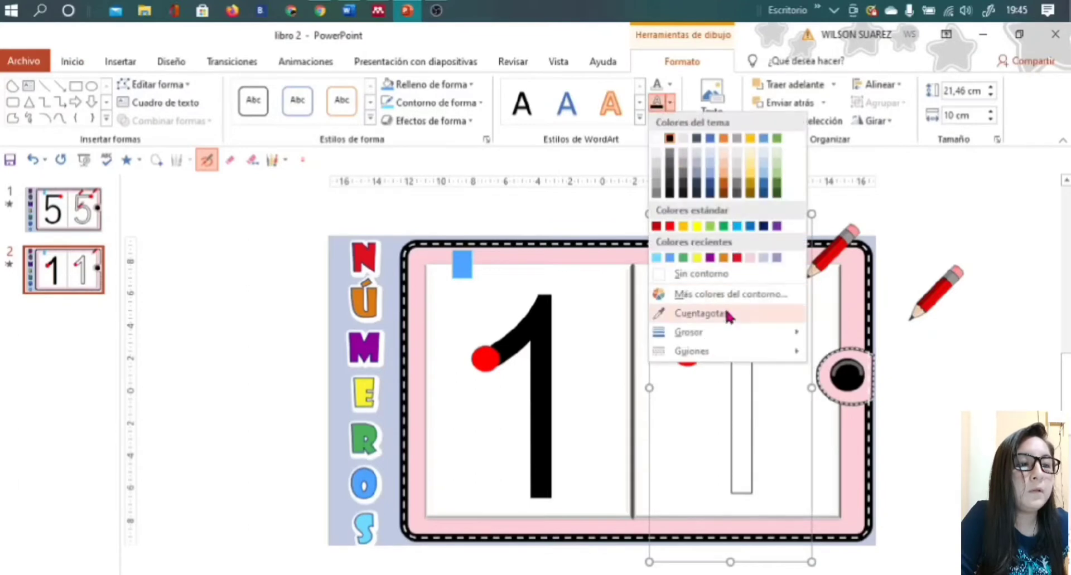
mouse_move(688, 332)
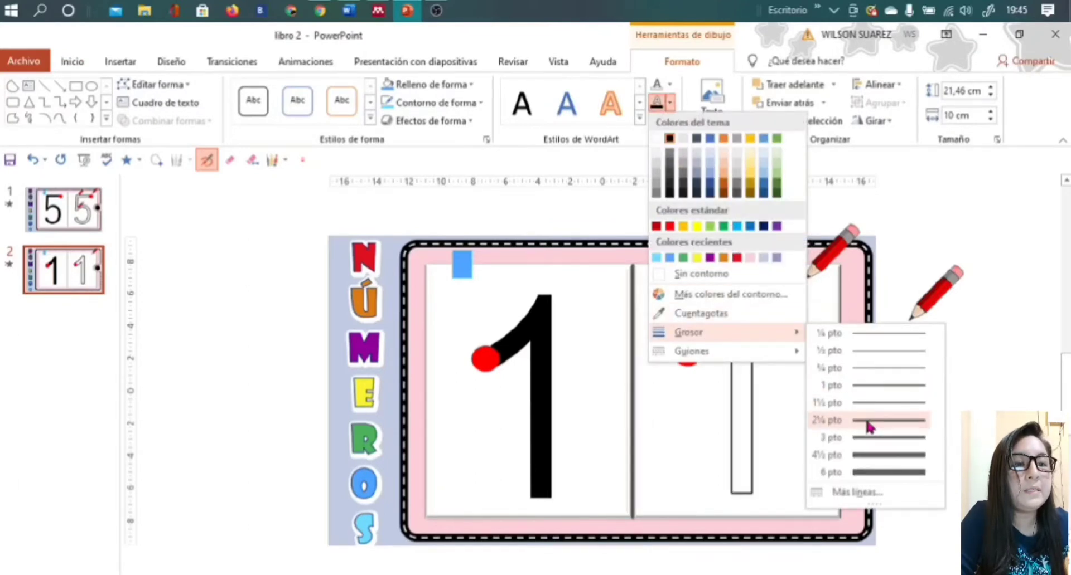
left_click(868, 427)
left_click(950, 422)
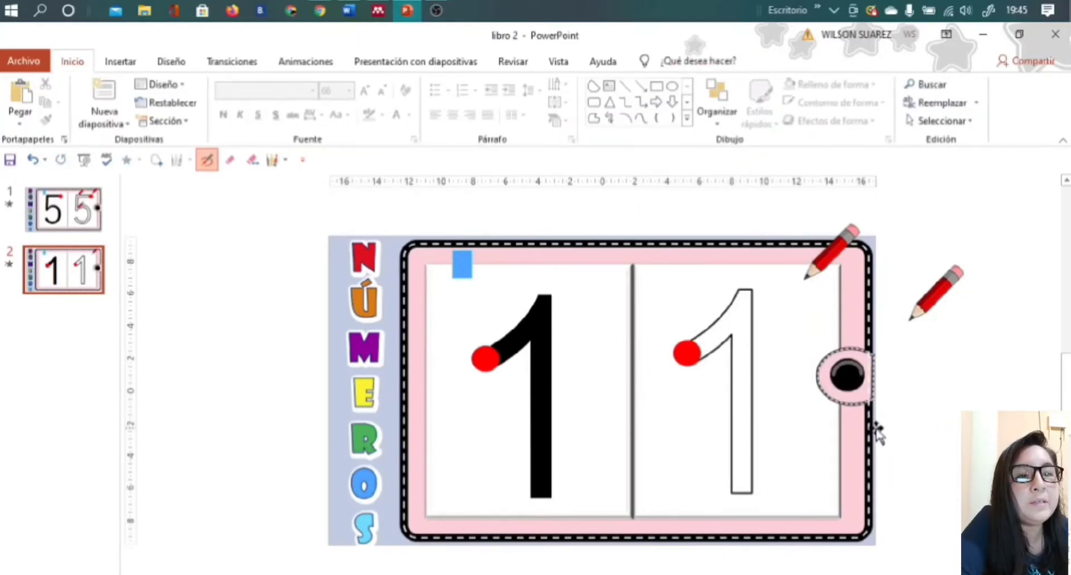
Step: Try moving the corner pencil onto the outlined 1, then undo the move
left_click(691, 356)
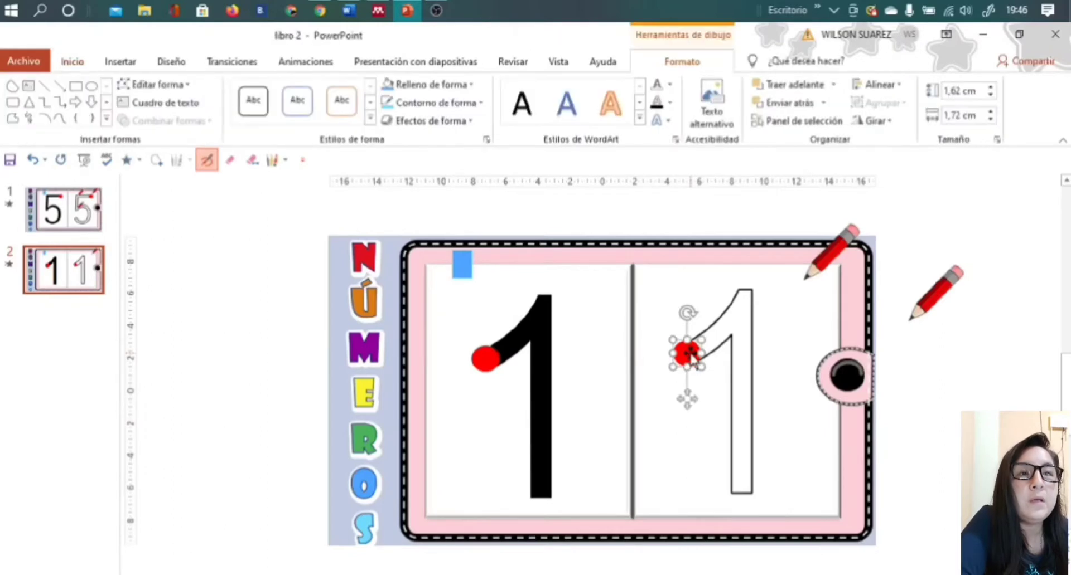
left_click(951, 390)
mouse_move(832, 258)
left_mouse_down()
mouse_move(707, 329)
mouse_move(697, 294)
left_mouse_up()
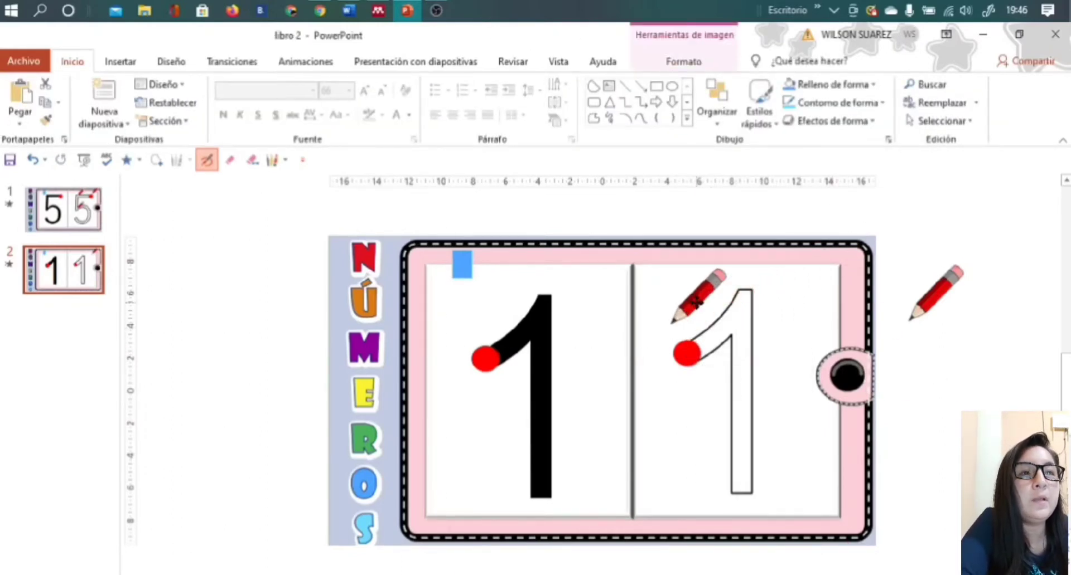
right_click(697, 268)
key("Escape")
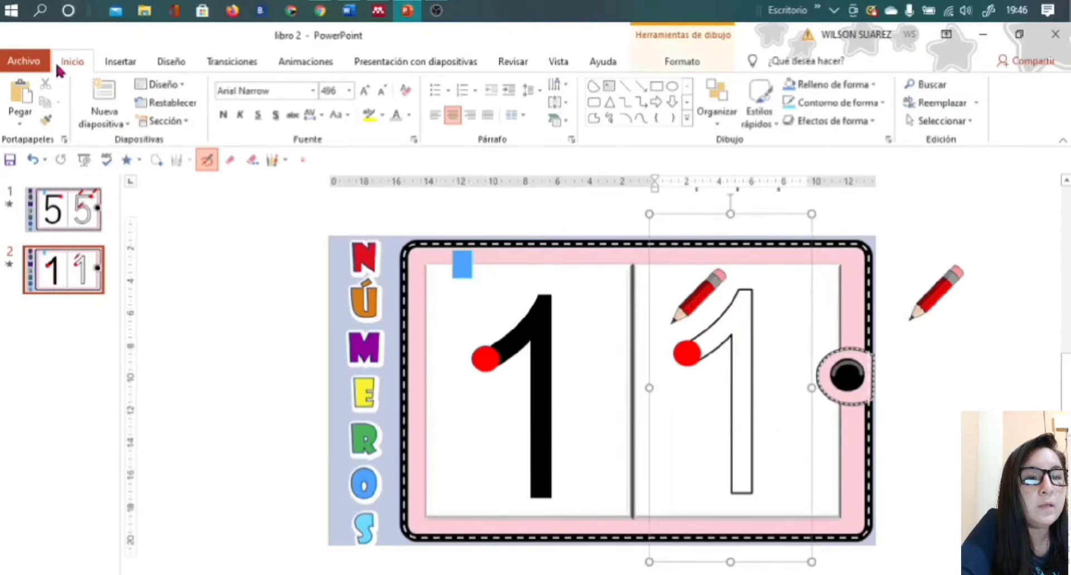
left_click(33, 160)
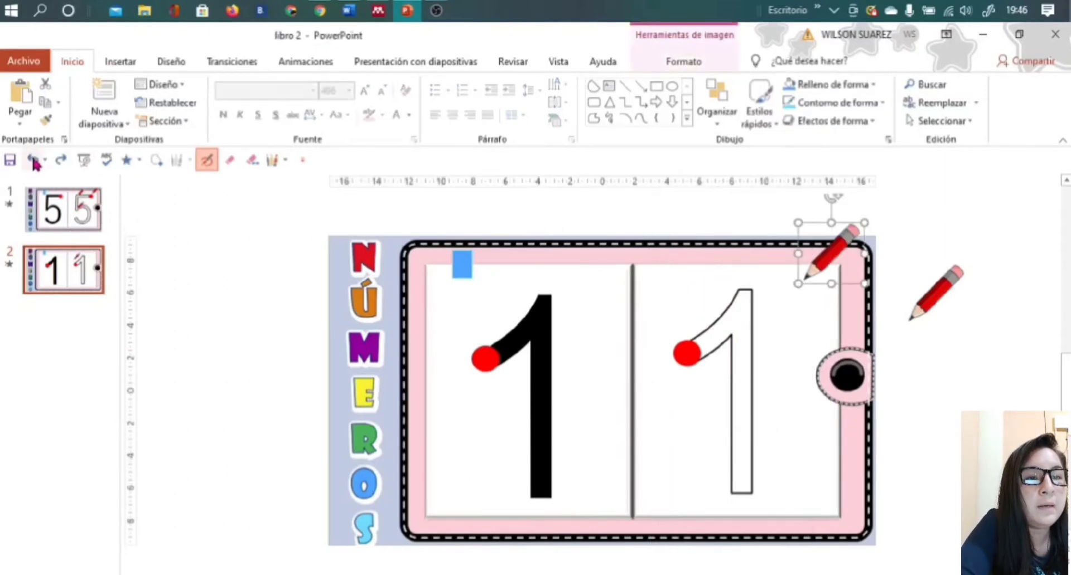
Step: Place the pencil on the red start dot, tilt it along the 1, and show the animation pane
right_click(852, 225)
left_click(846, 286)
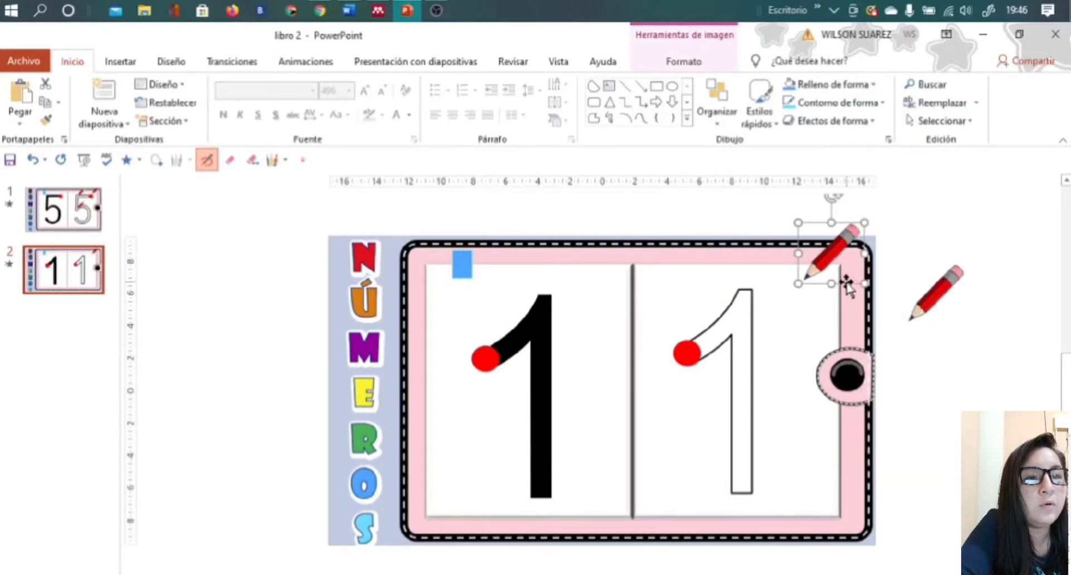
left_click_drag(848, 287, 730, 362)
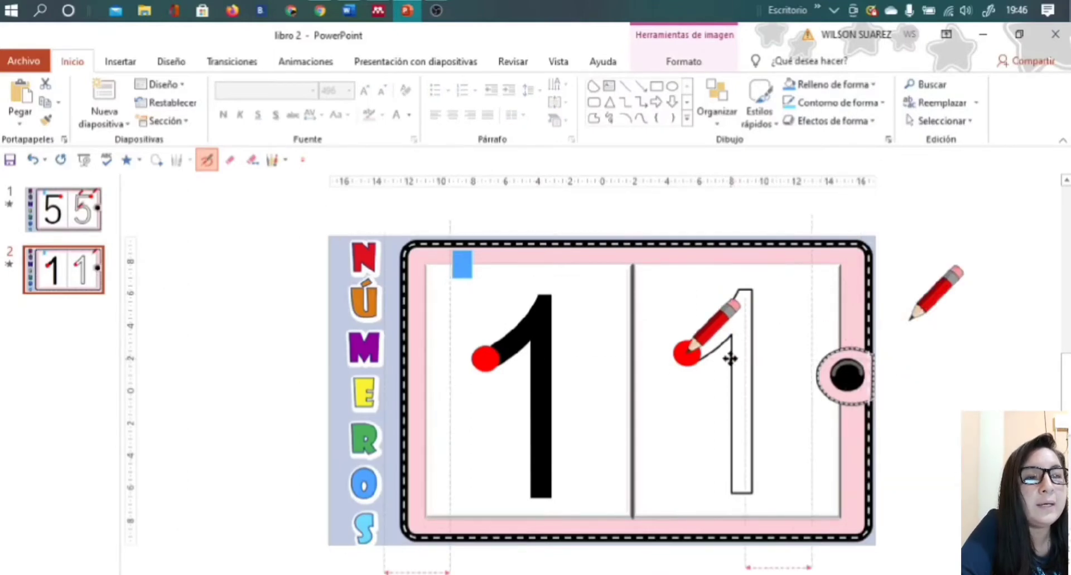
left_click_drag(712, 271, 693, 274)
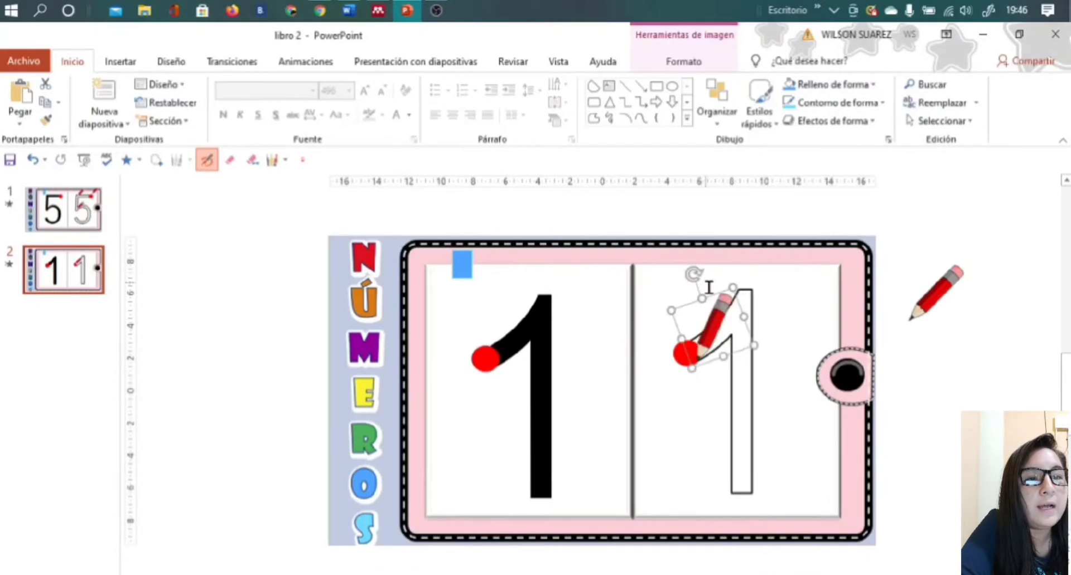
left_click_drag(740, 352, 730, 344)
left_click(306, 61)
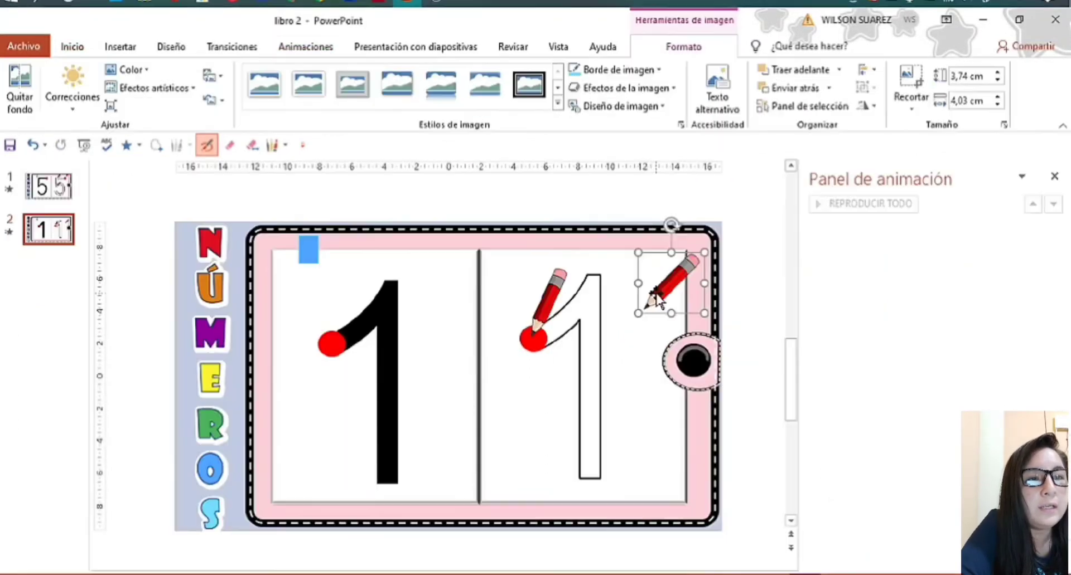
Step: Give the tilted pencil a Custom Path motion animation of type Curve
left_click(543, 292)
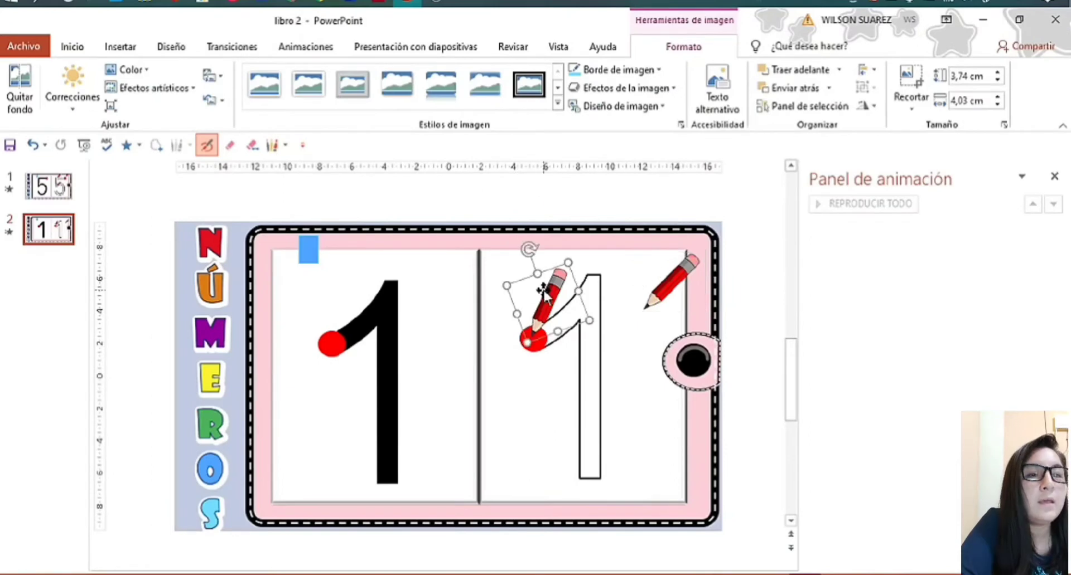
left_click(325, 53)
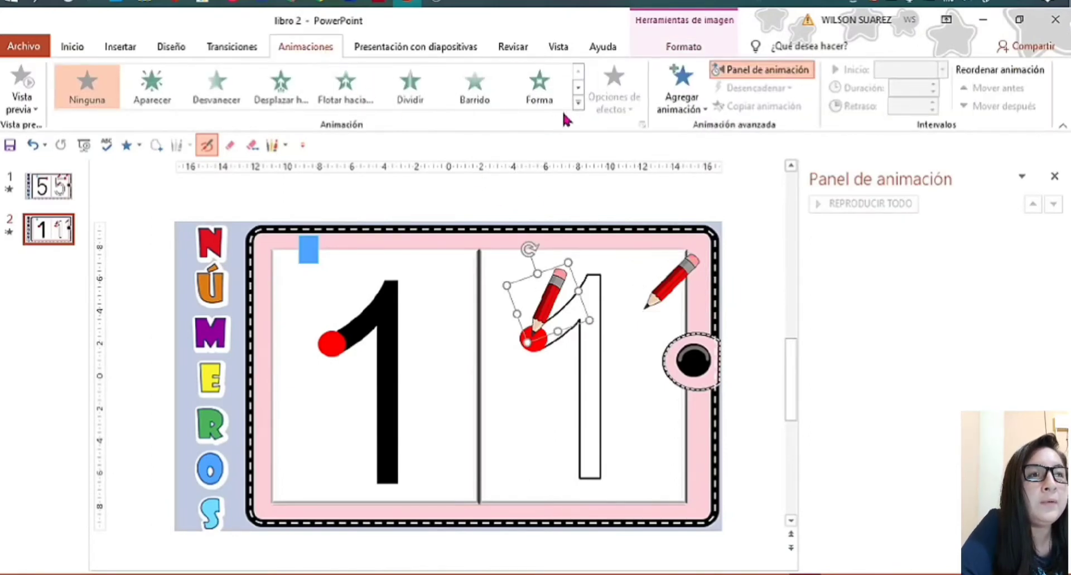
left_click(578, 104)
scroll(484, 208, "down", 2)
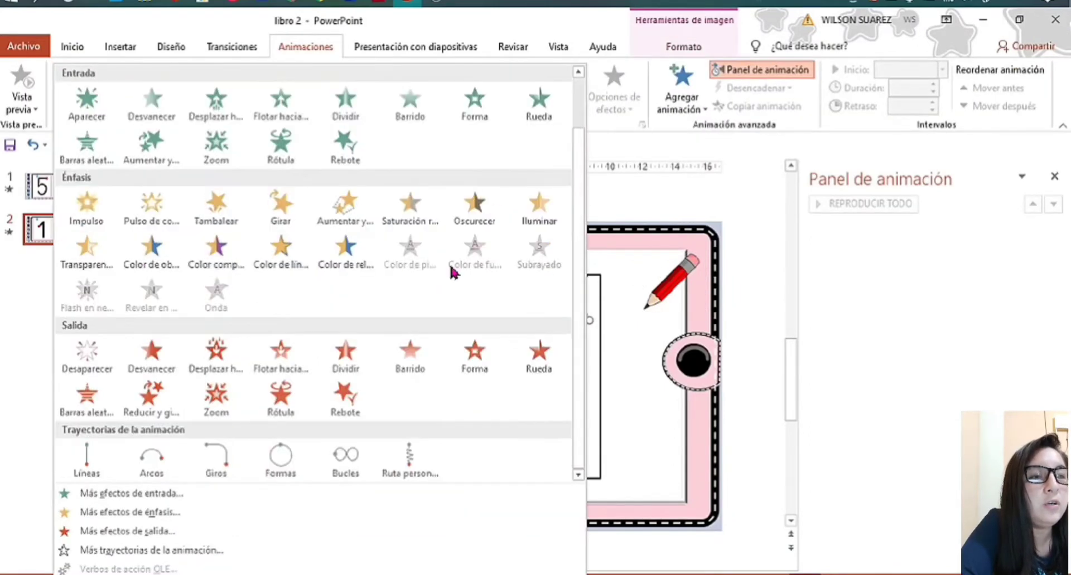
left_click(415, 466)
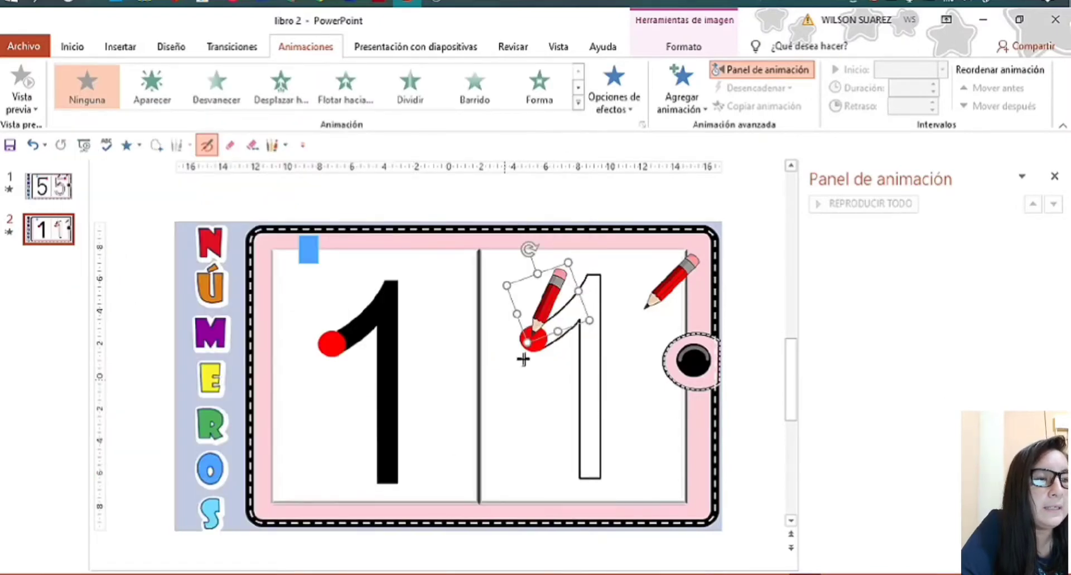
left_click(627, 105)
left_click(642, 161)
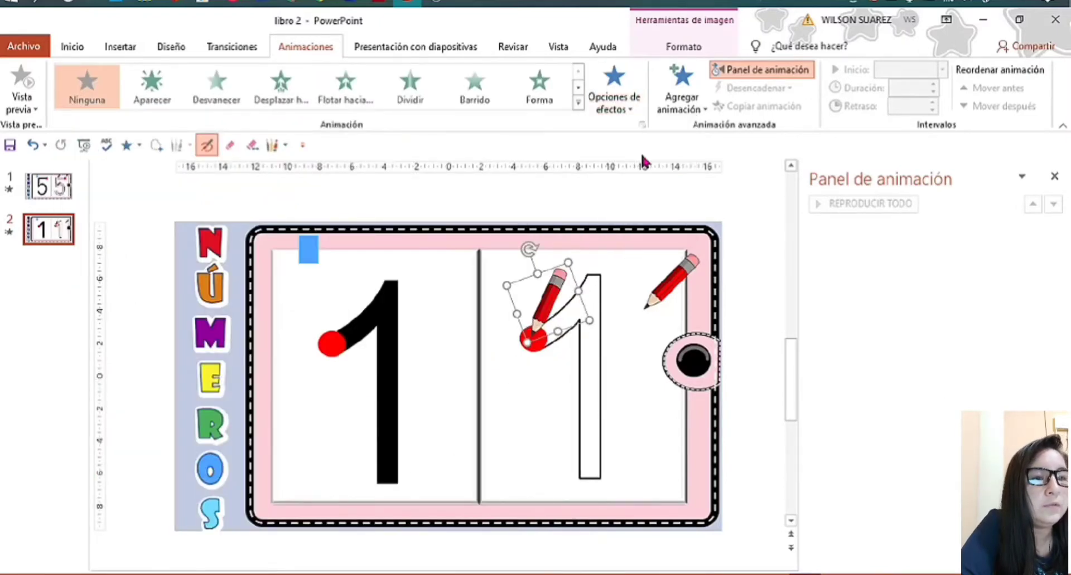
Step: Draw the curve from the red dot up the 1, extend its end upward, and preview it
left_click(537, 338)
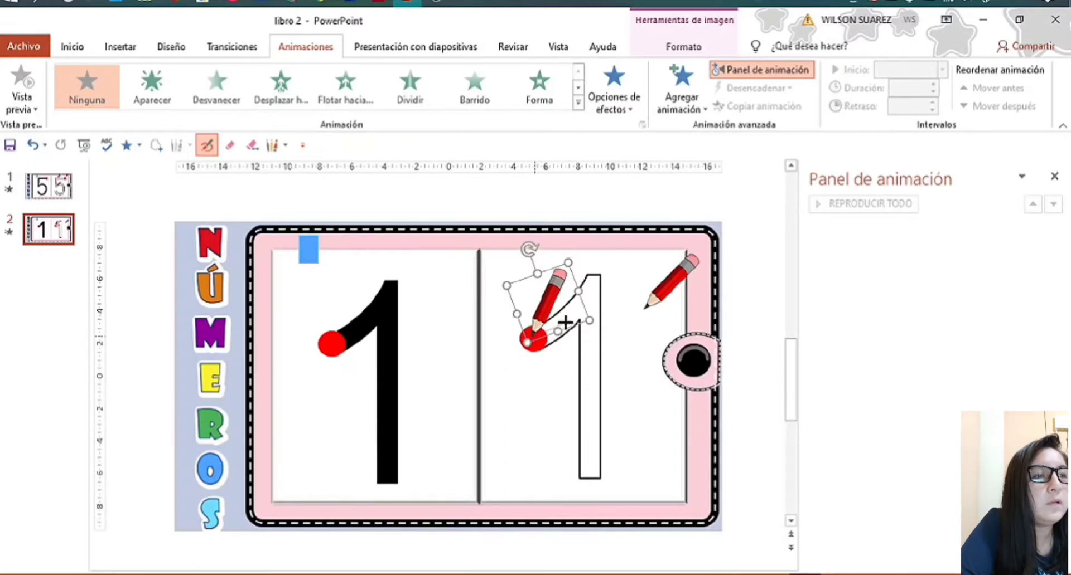
double_click(591, 291)
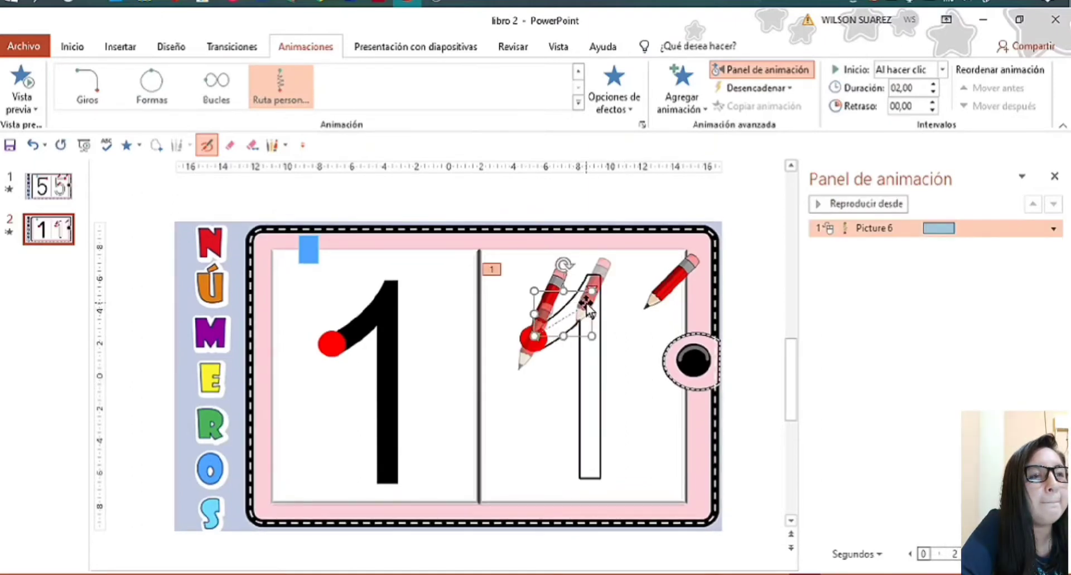
left_click_drag(588, 313, 592, 283)
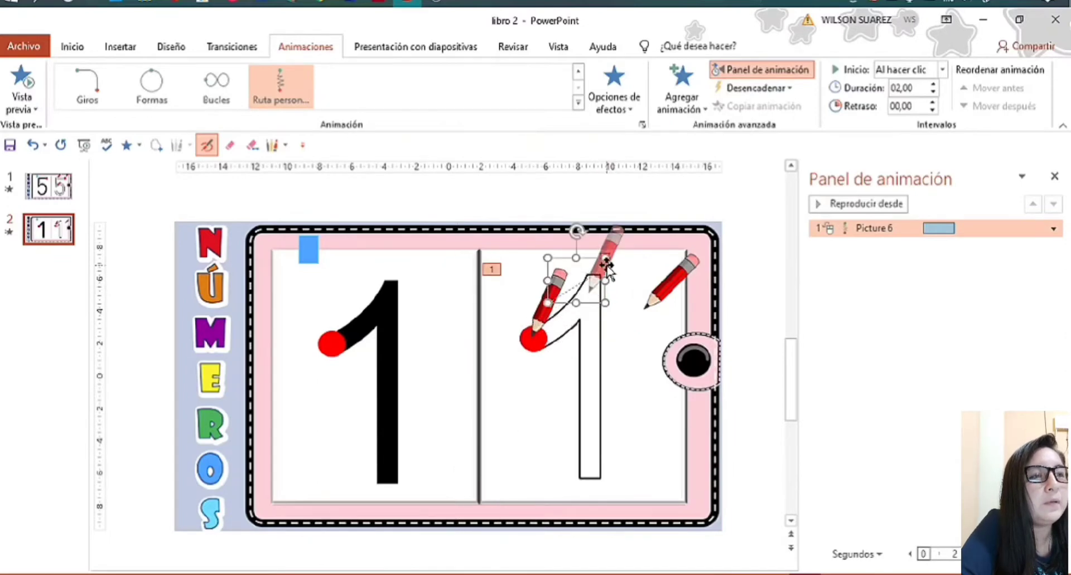
left_click(831, 204)
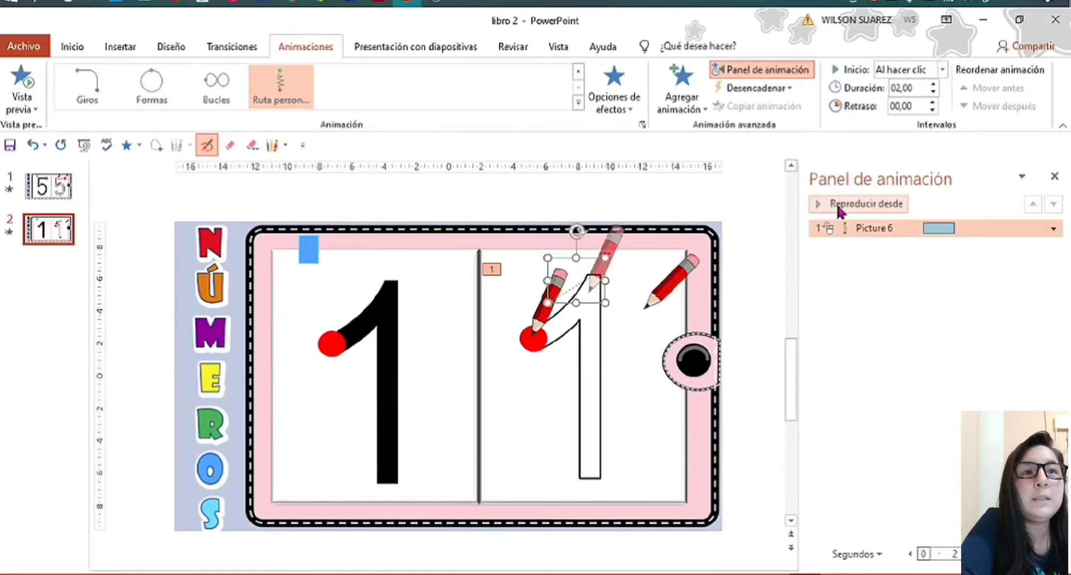
left_click(539, 323)
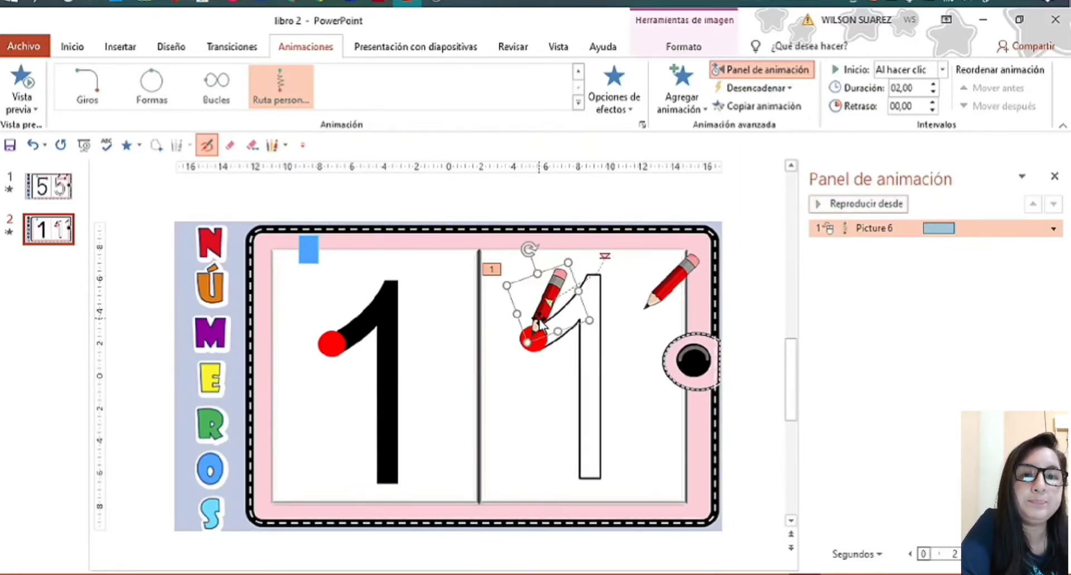
Step: Add the Desaparecer exit effect to the pencil
left_click(692, 109)
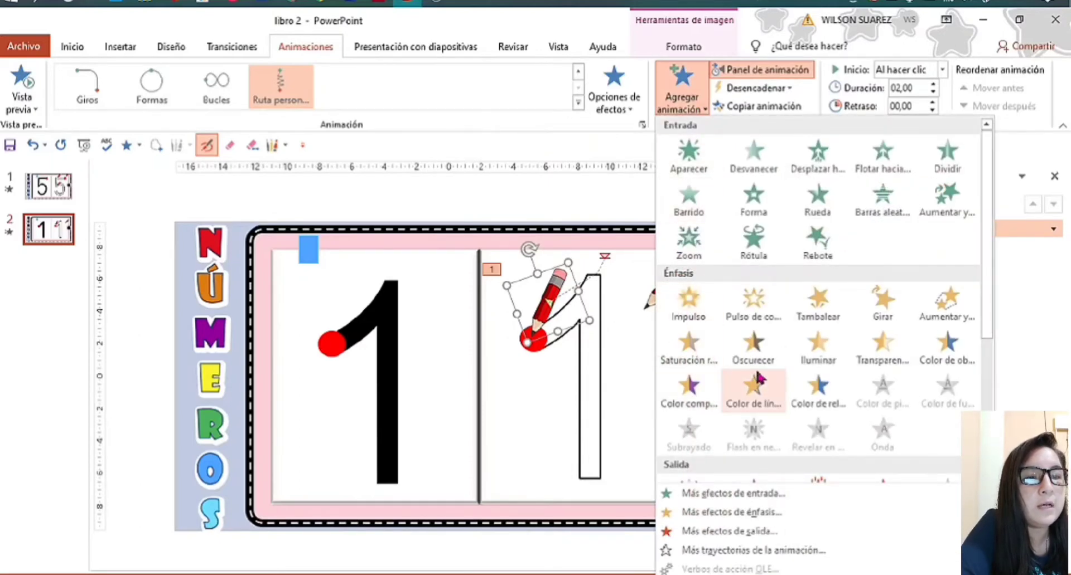
scroll(753, 379, "down", 3)
left_click(697, 371)
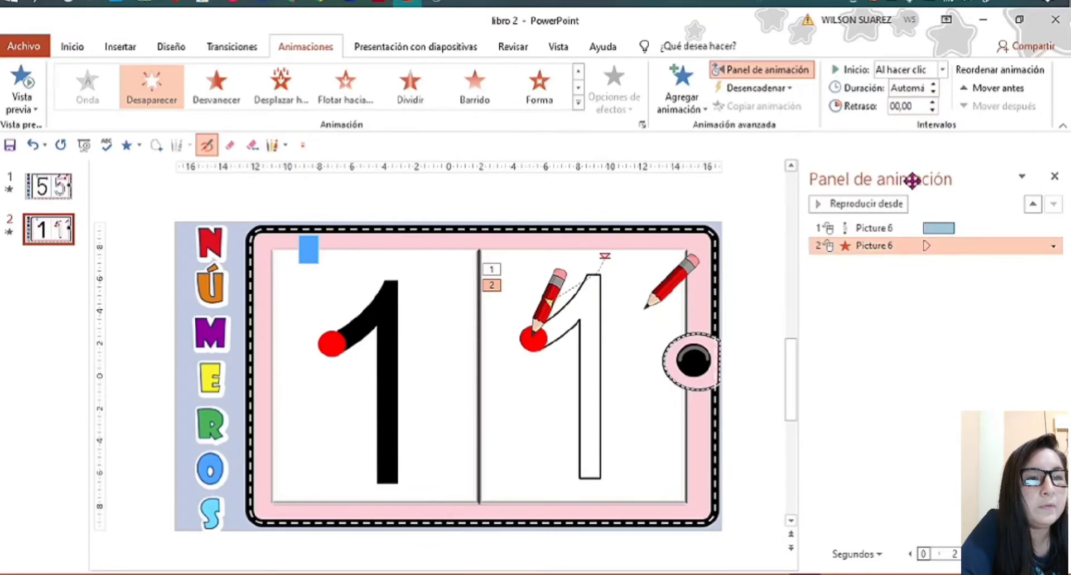
left_click(899, 574)
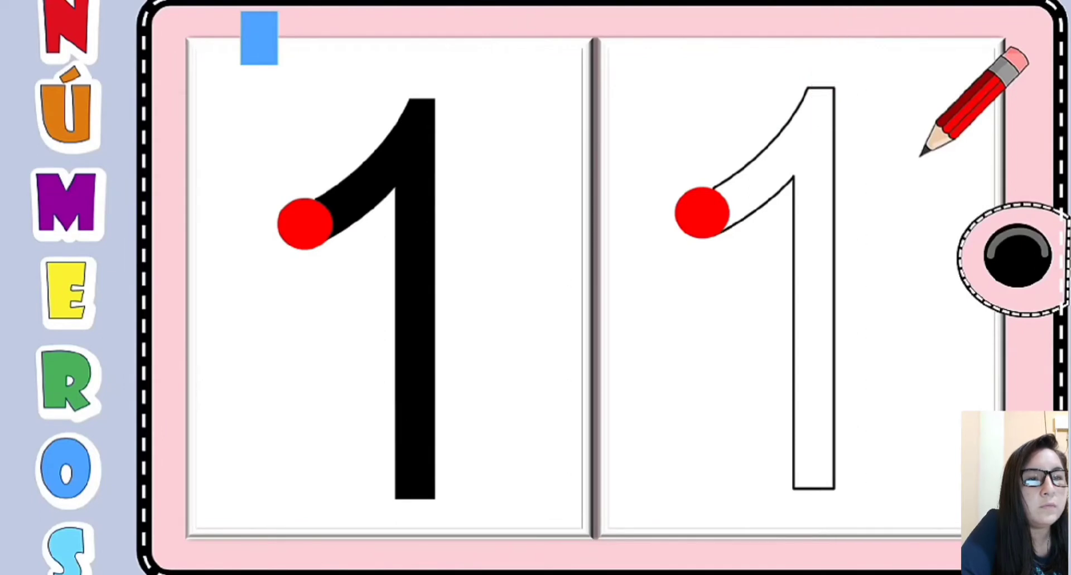
Step: End the slide show and move the second pencil to the top of the outlined 1
right_click(893, 521)
left_click(833, 507)
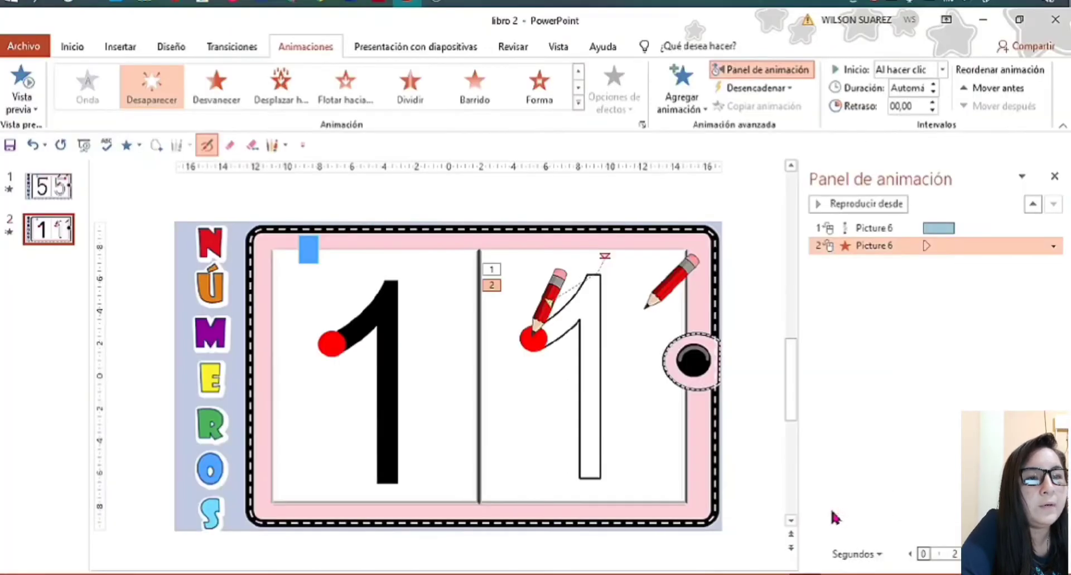
left_click_drag(673, 286, 617, 281)
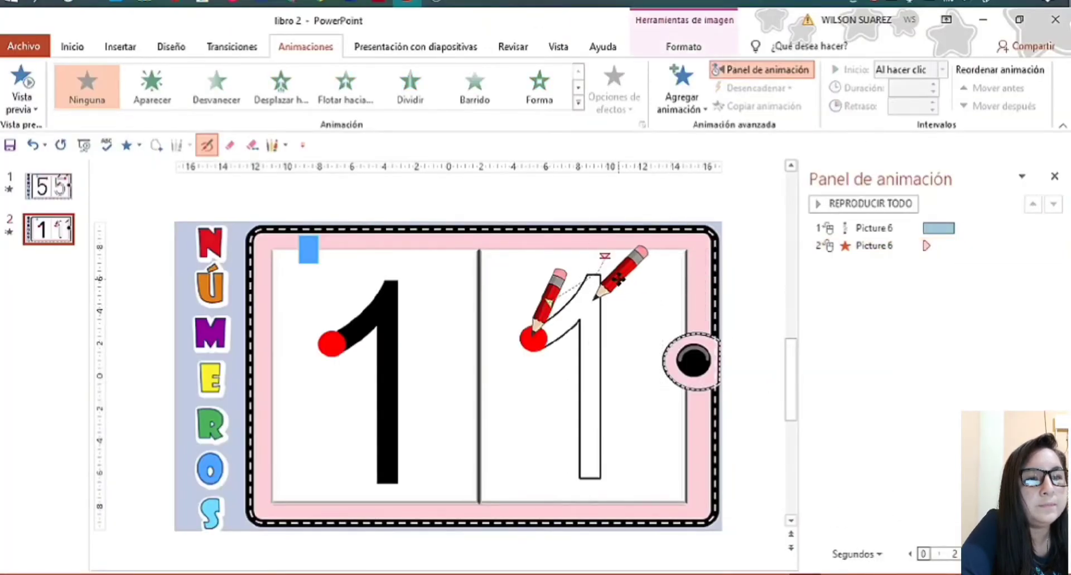
Step: Undo a stray Forma effect, then draw the top pencil's custom path straight down the 1's stem
left_click(568, 109)
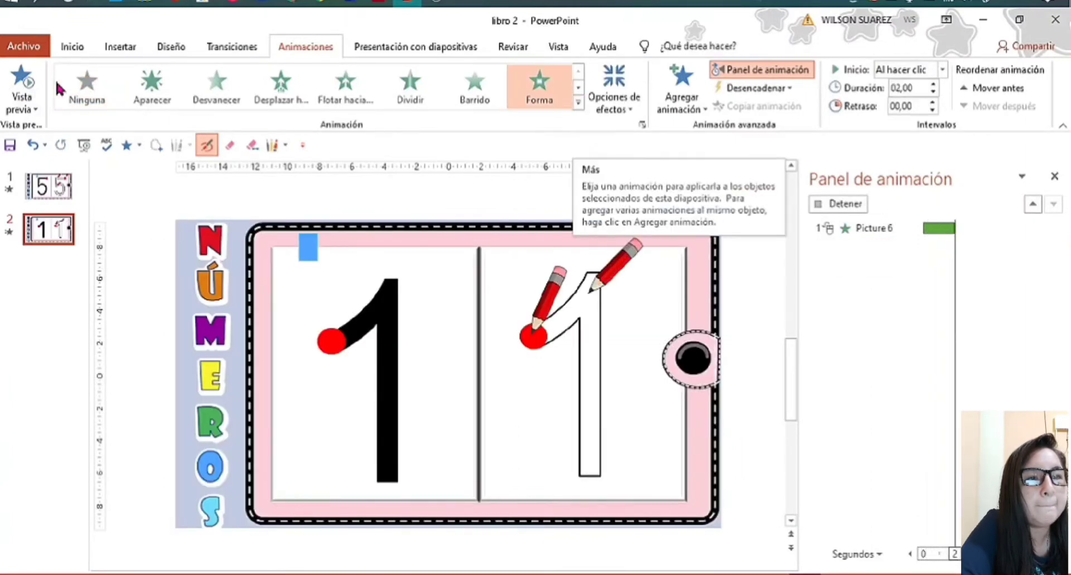
key("ctrl+z")
left_click(621, 260)
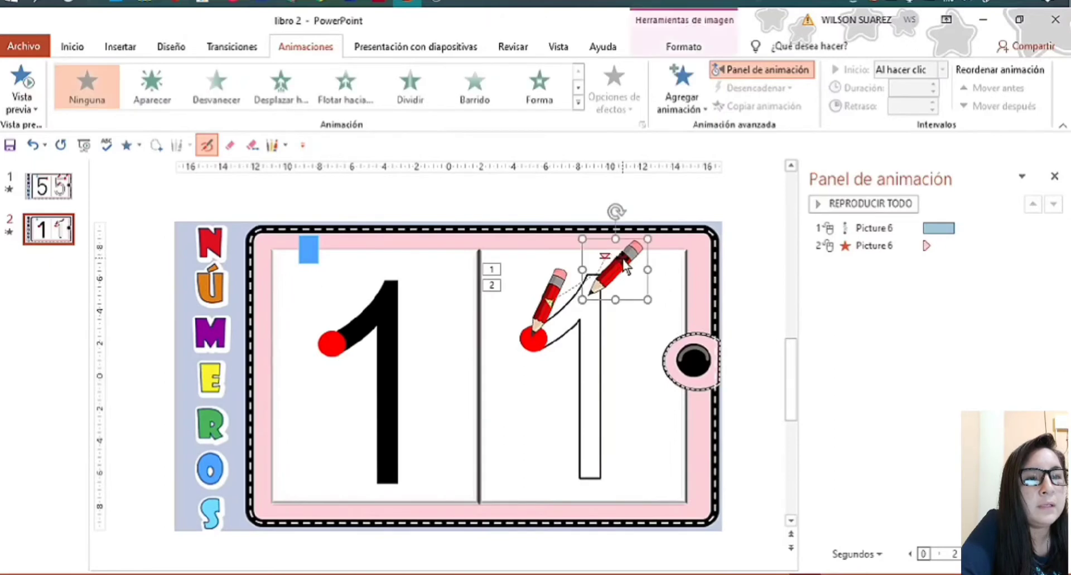
left_click(576, 109)
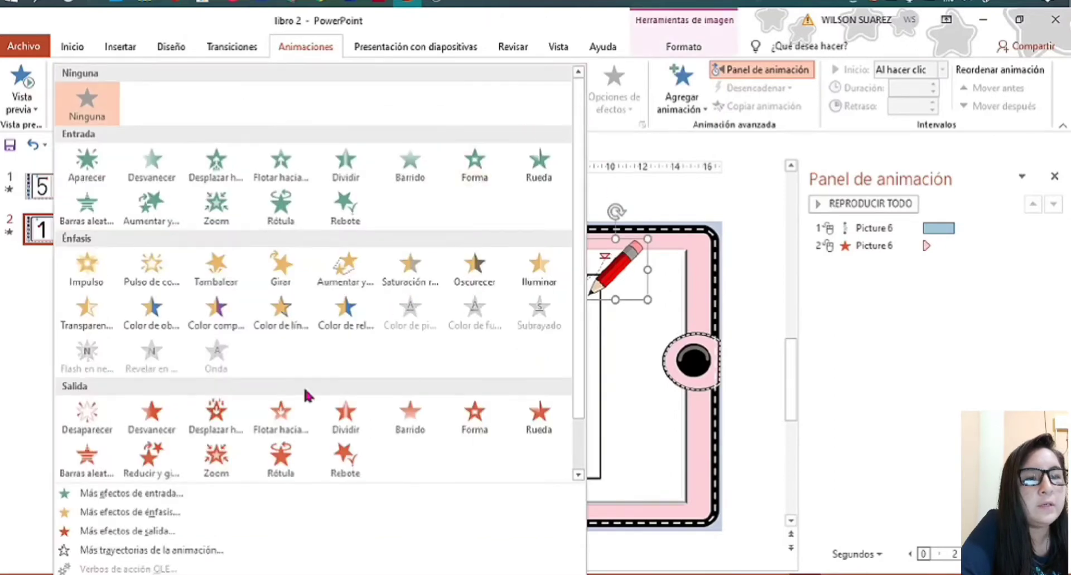
scroll(308, 396, "down", 3)
left_click(411, 462)
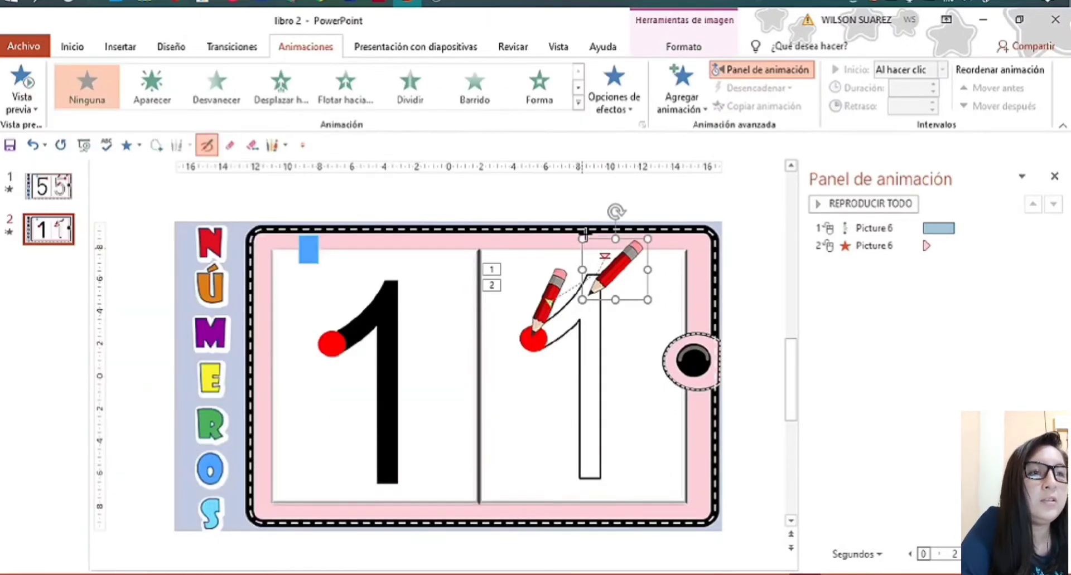
left_click(625, 106)
left_click(635, 189)
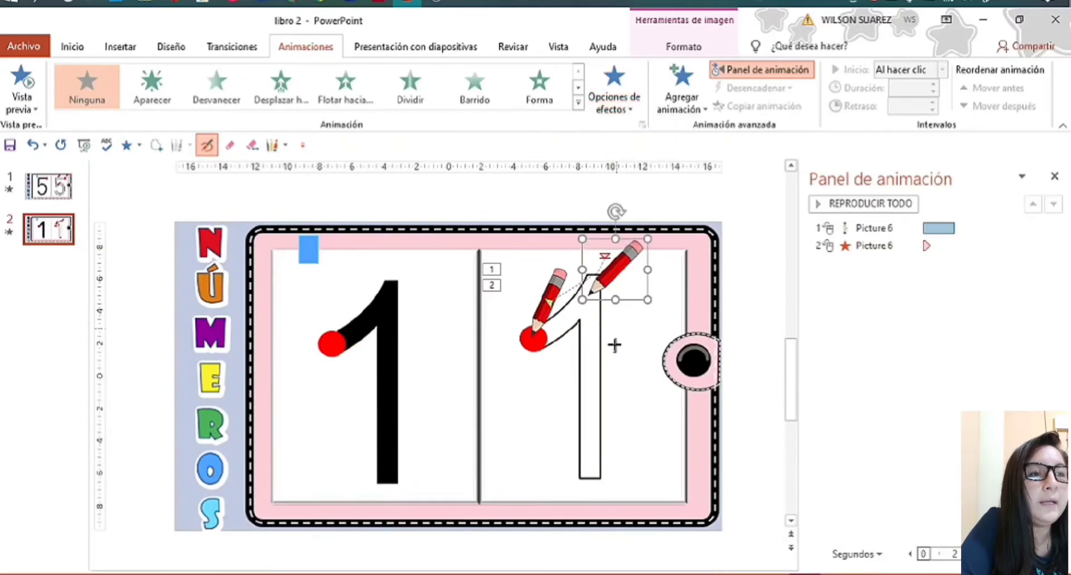
left_click_drag(592, 394, 590, 474)
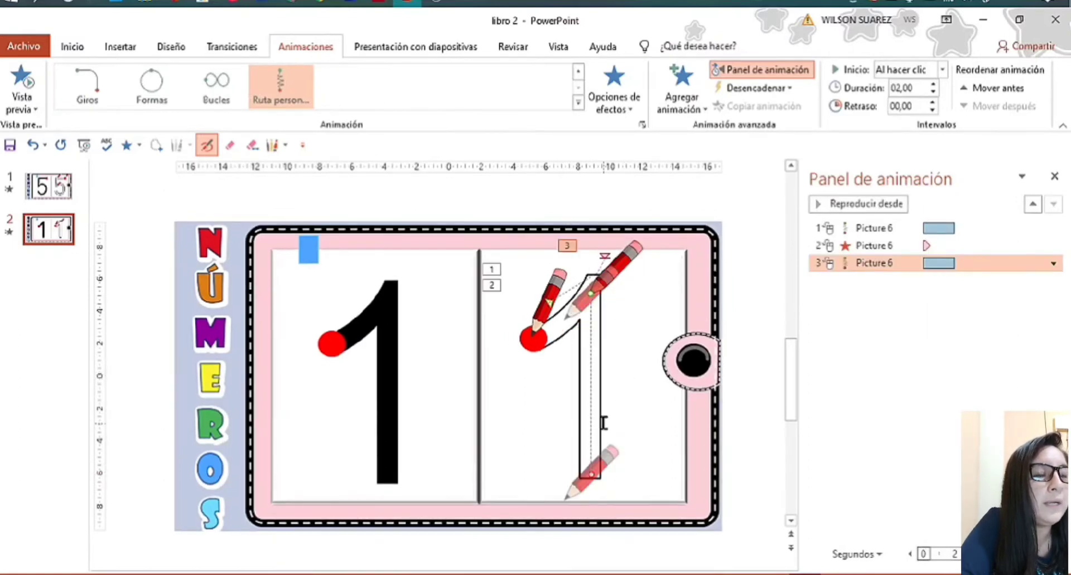
Step: Nudge the top pencil and its downward path onto the outlined 1's stem, previewing between adjustments
left_click(866, 205)
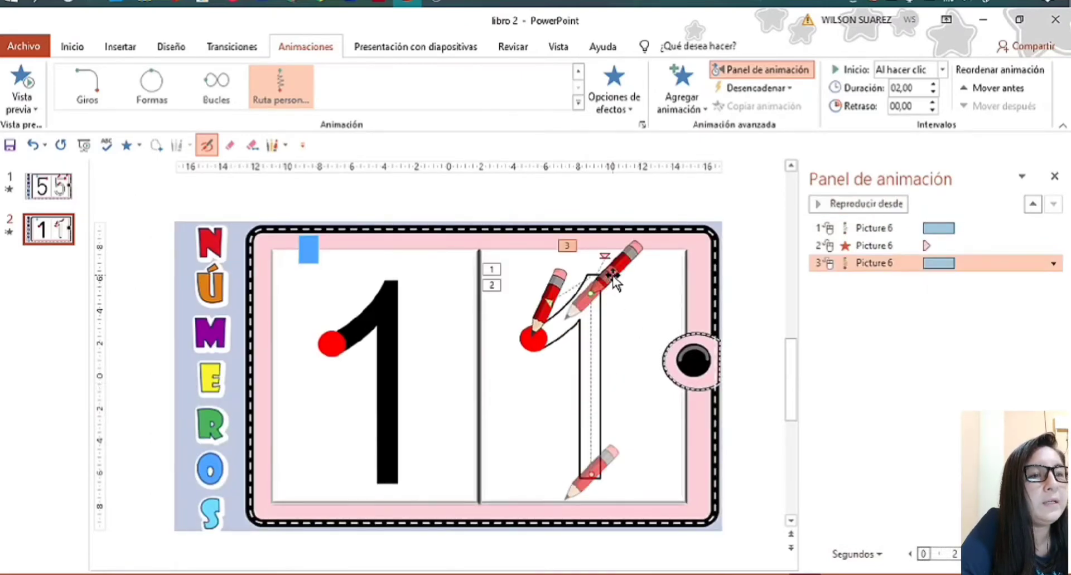
left_click(615, 282)
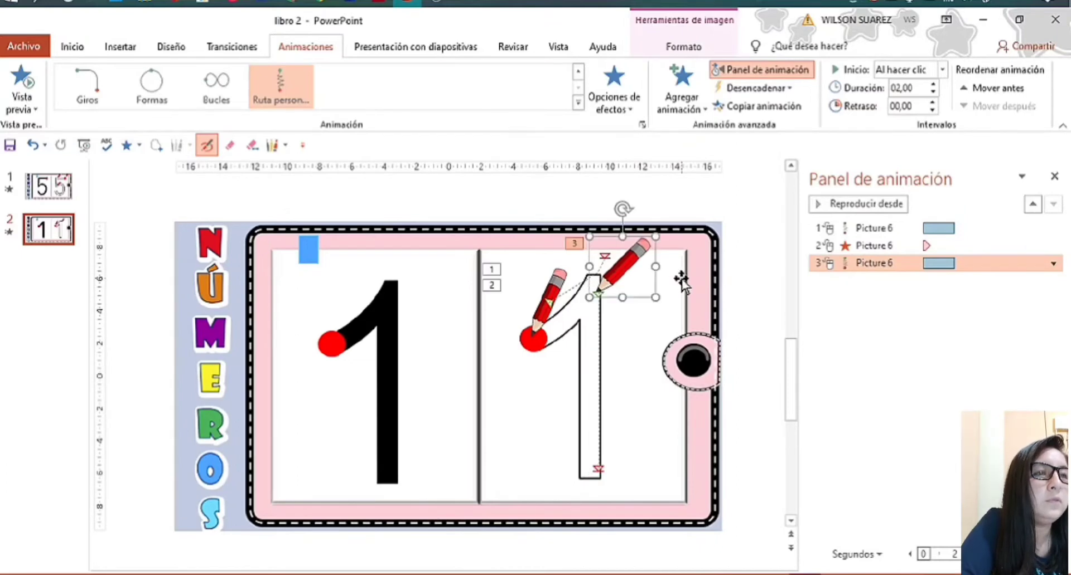
left_click(877, 208)
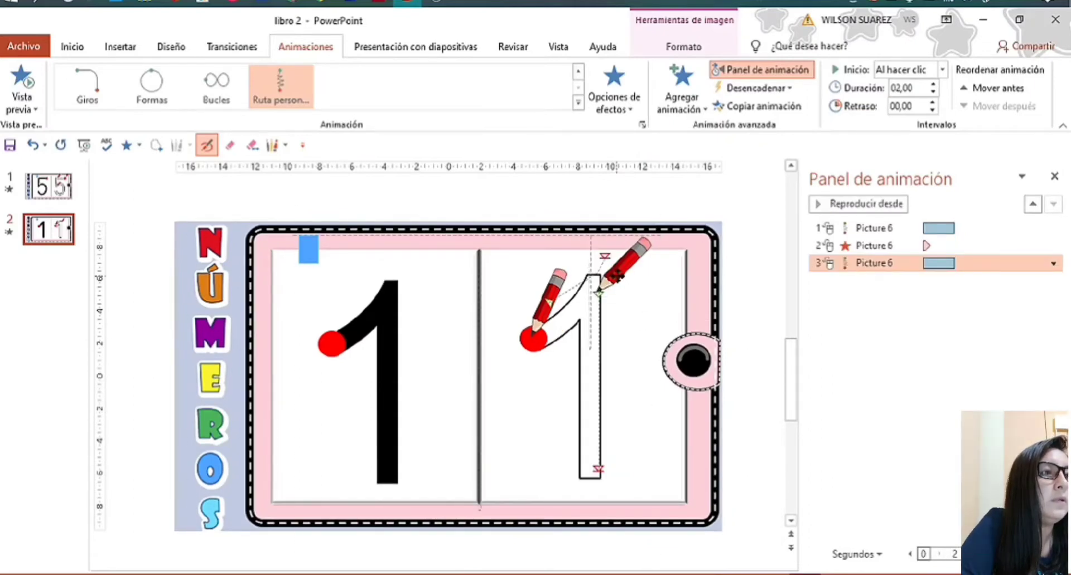
left_click_drag(617, 274, 608, 278)
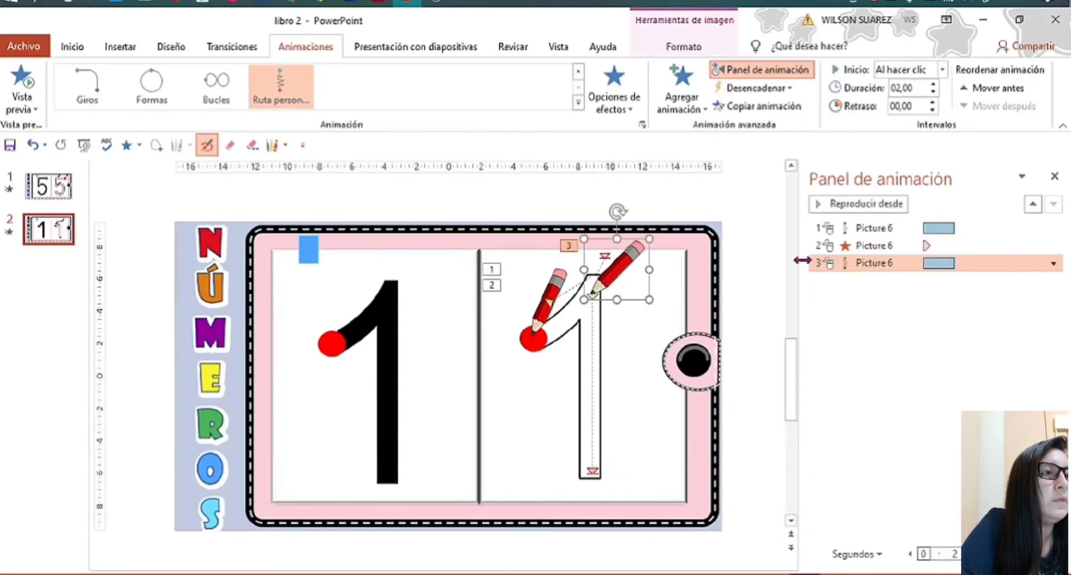
left_click(862, 208)
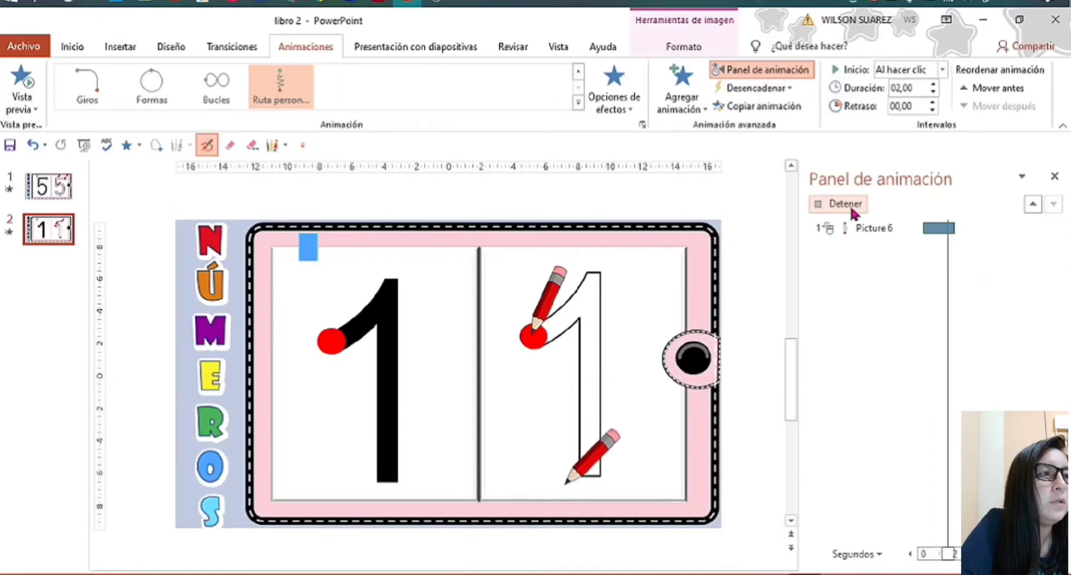
left_click_drag(625, 281, 632, 285)
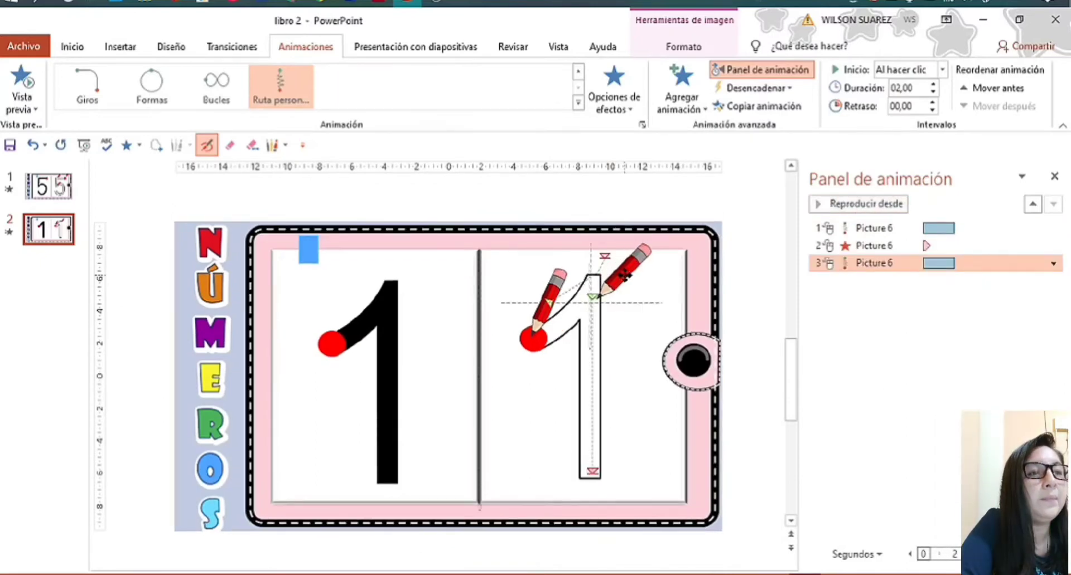
Step: Replay the preview three times to confirm the pencil traces down the 1's stem before adding an effect
left_click(862, 204)
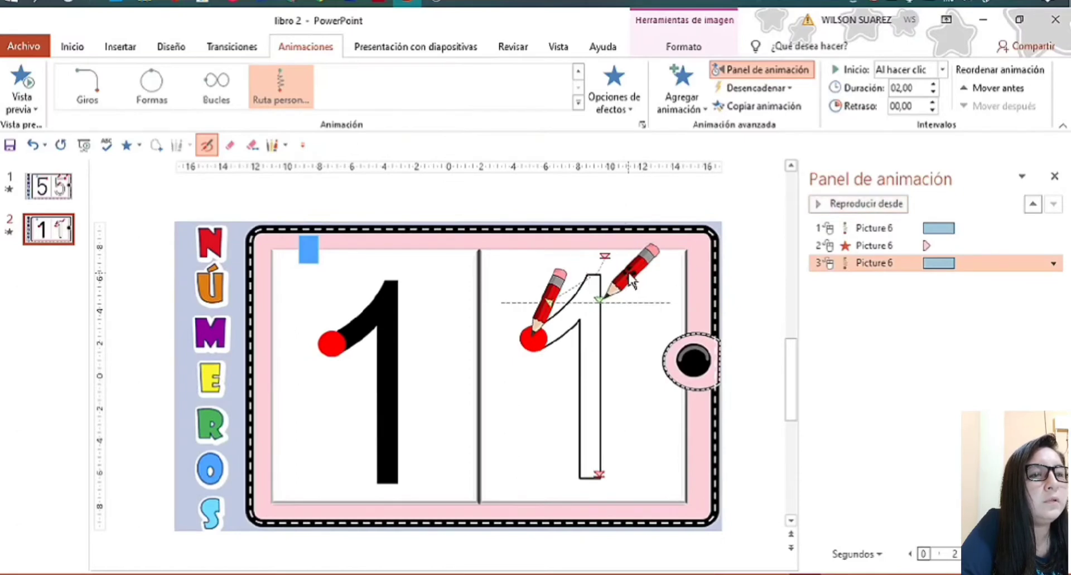
left_click(854, 205)
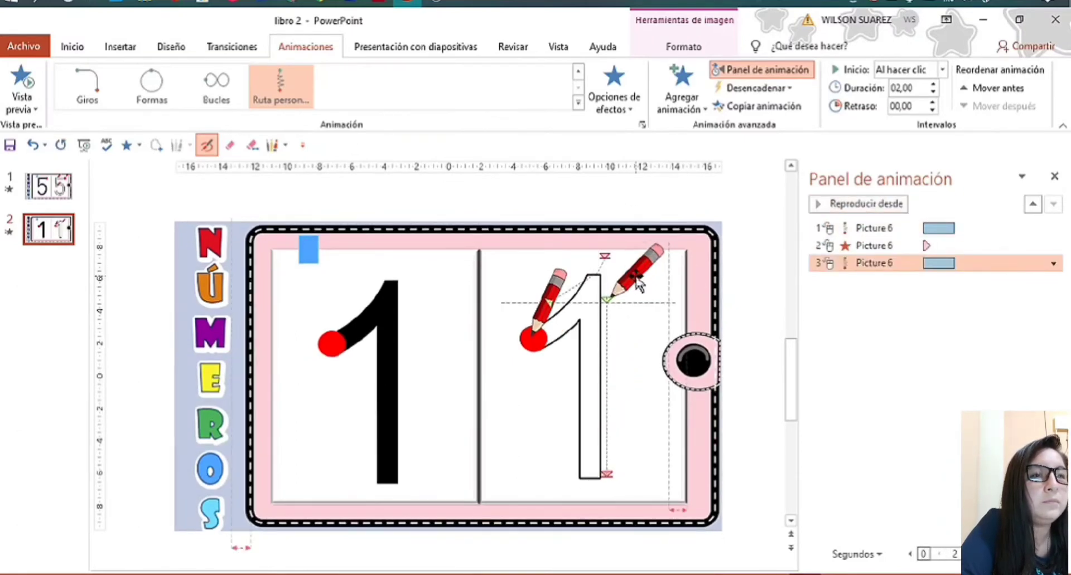
left_click(851, 205)
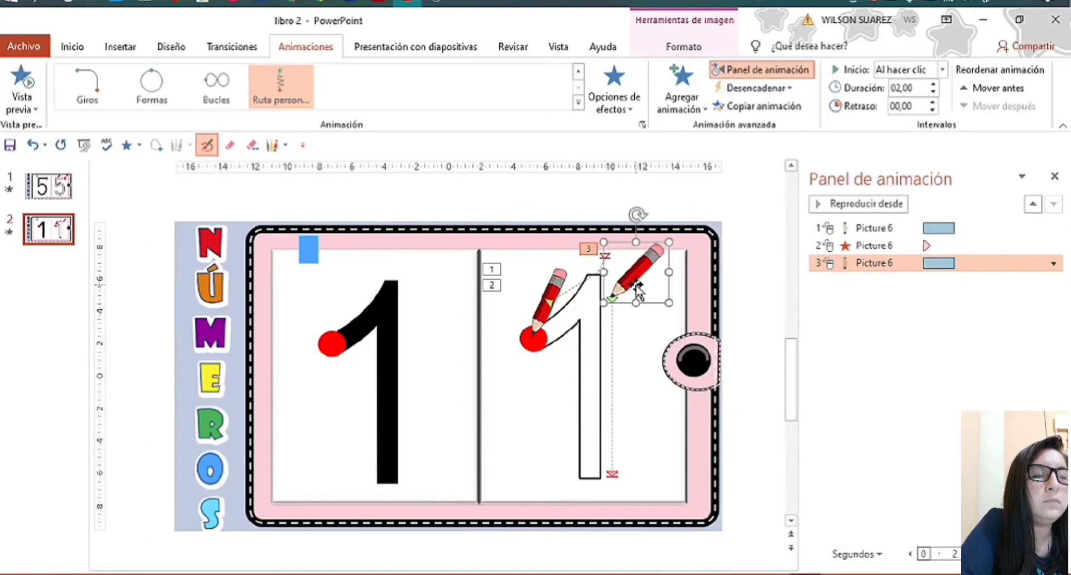
left_click(700, 106)
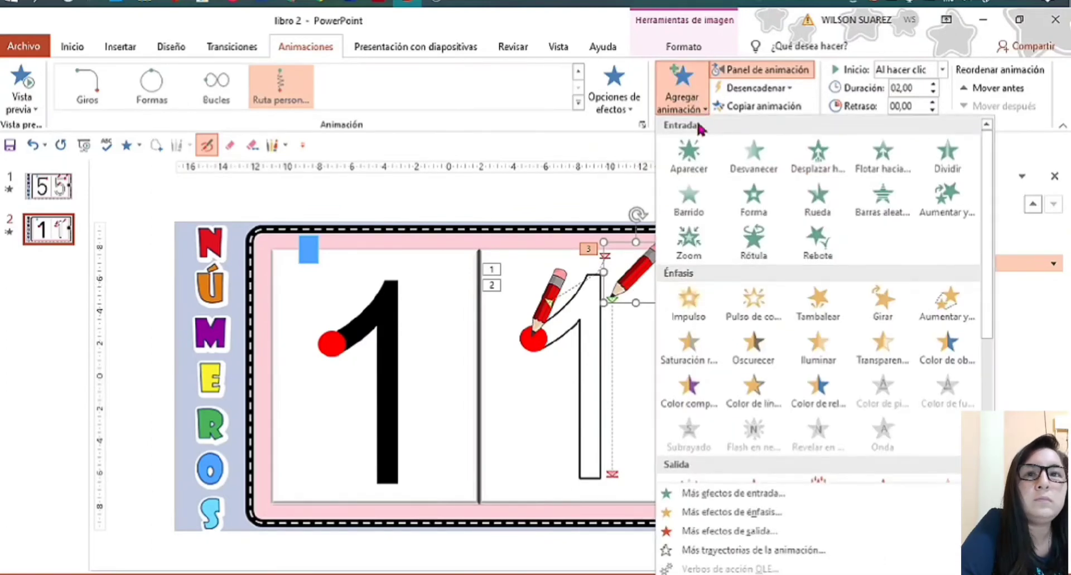
Step: Add an Aparecer entrance to the top pencil and set its Inicio to Con la anterior
left_click(688, 156)
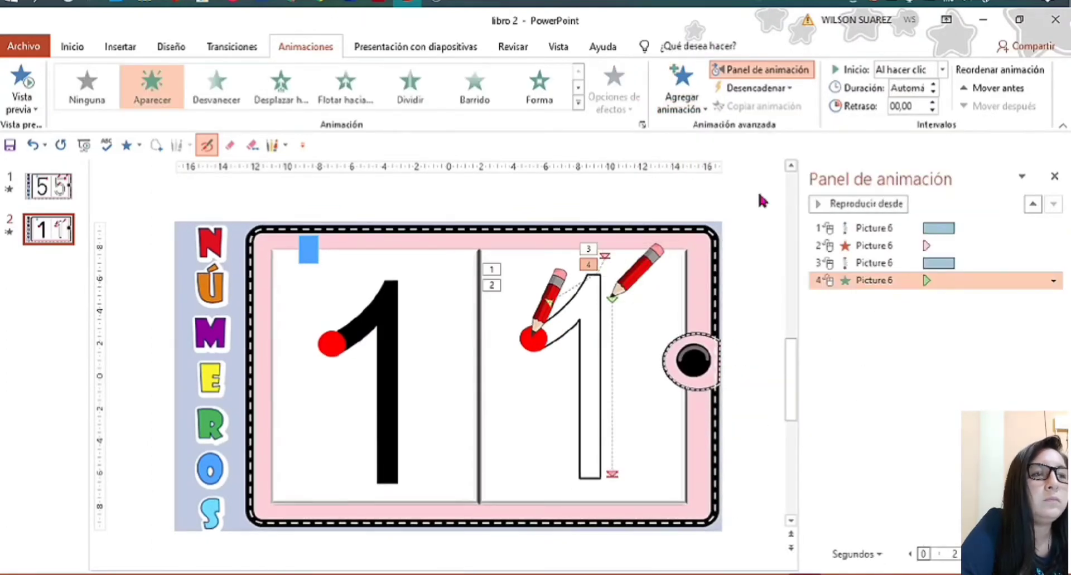
left_click(643, 275)
left_click(886, 281)
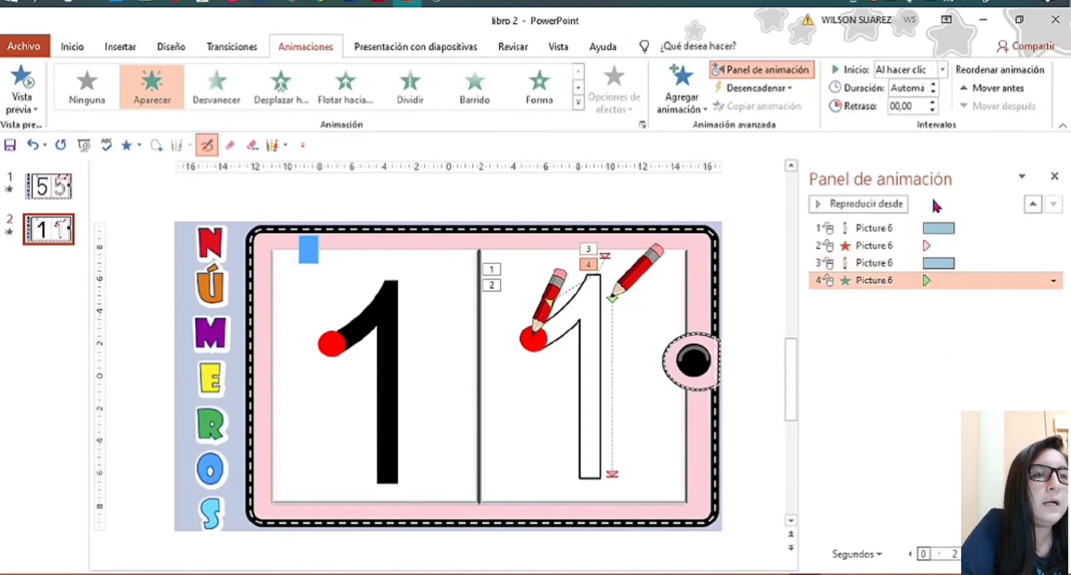
left_click(942, 69)
left_click(938, 102)
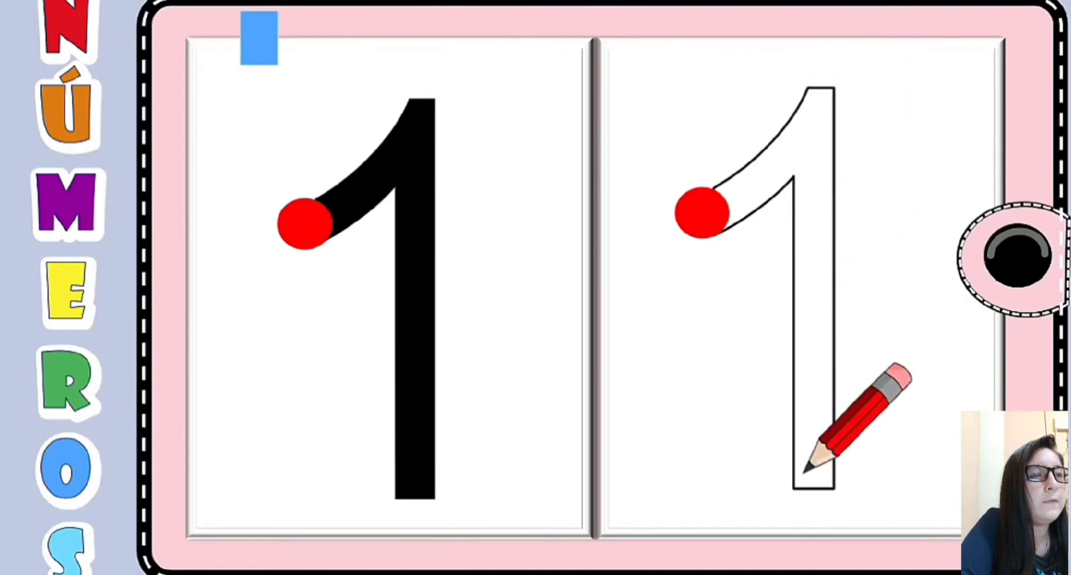
Step: Exit the slide show, raise the pencil's Aparecer delay to 00,50, and replay from this slide
right_click(867, 164)
left_click(892, 431)
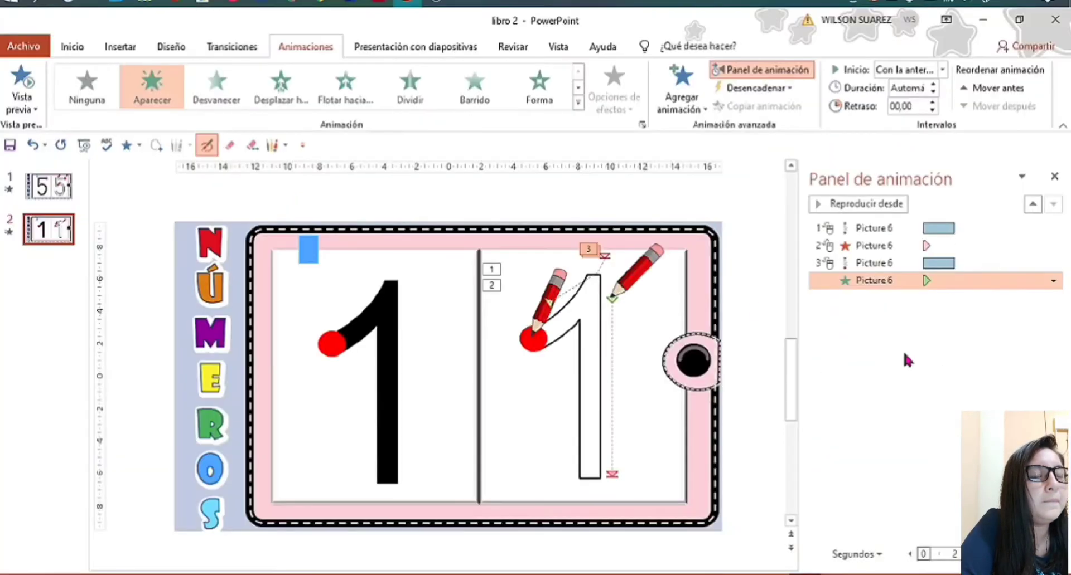
left_click(652, 272)
left_click(900, 280)
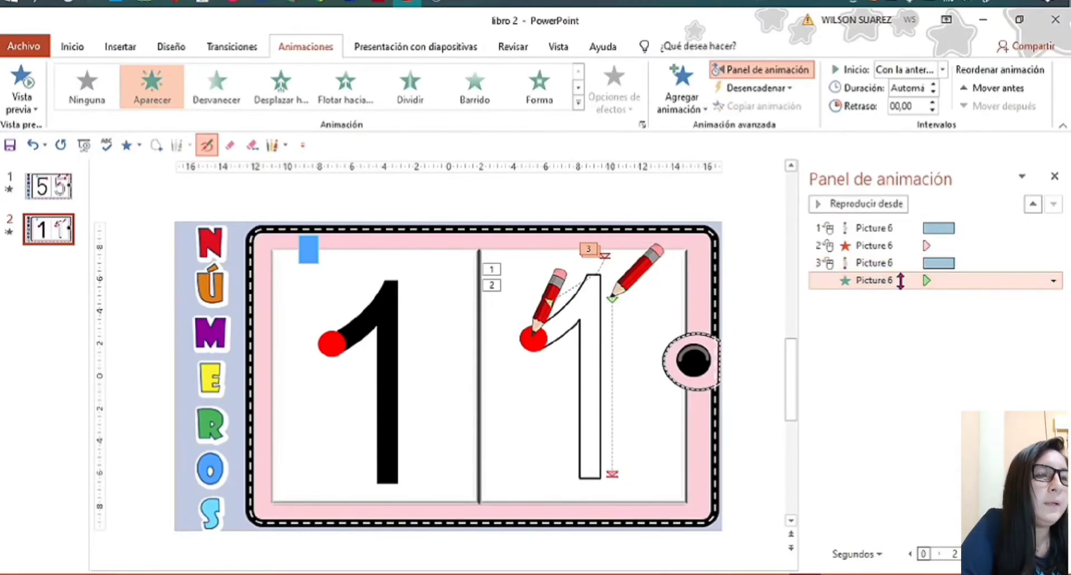
left_click(634, 278)
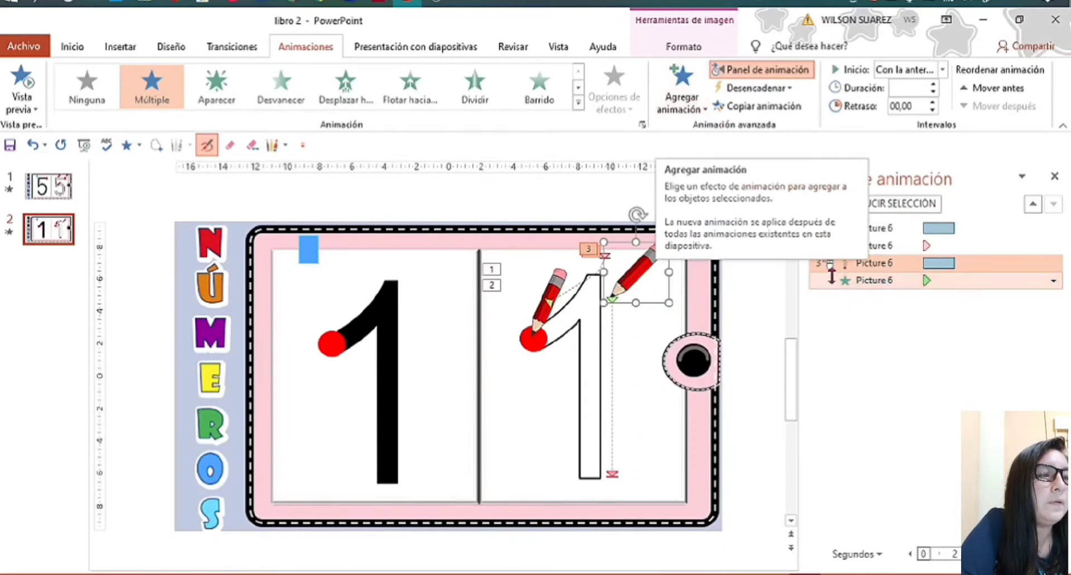
left_click(858, 280)
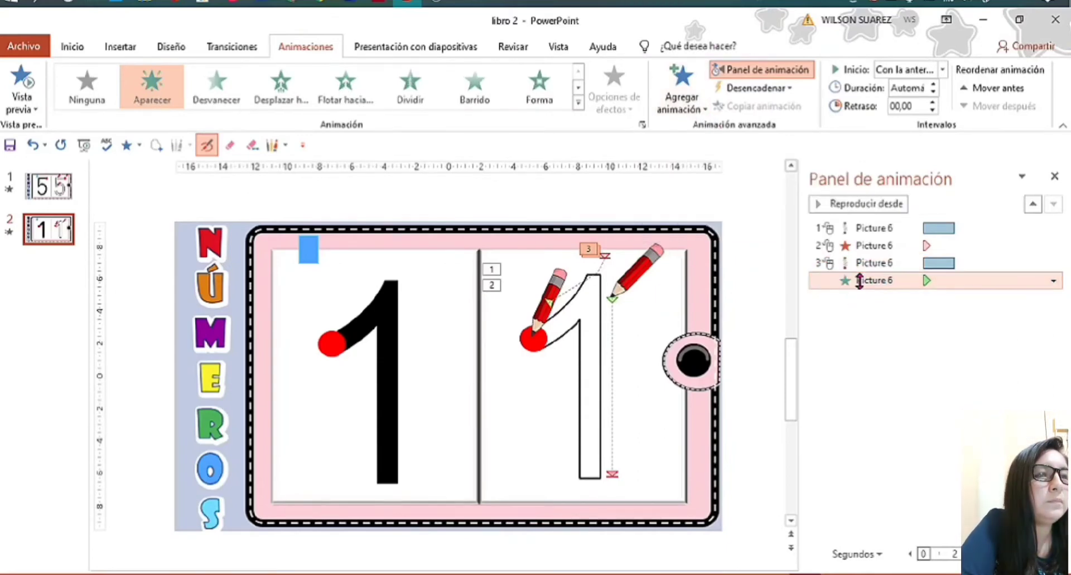
left_click(931, 103)
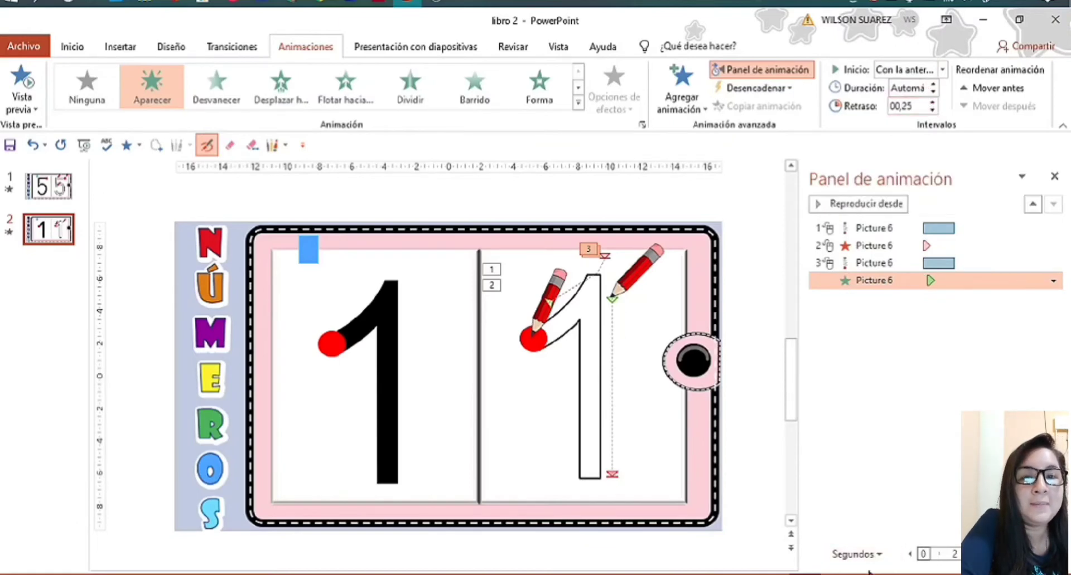
left_click(932, 102)
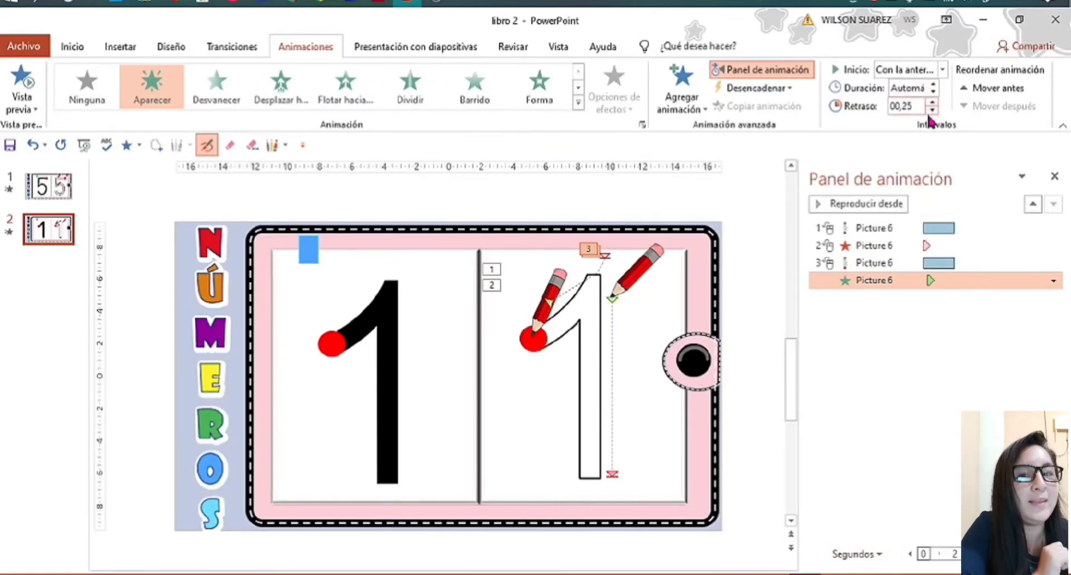
key("shift+F5")
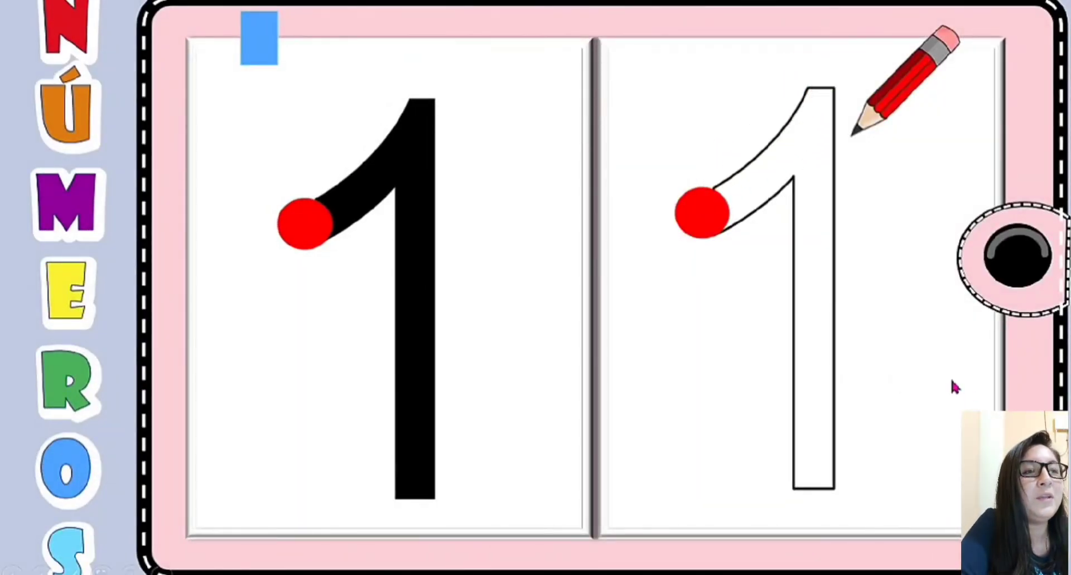
Step: Exit the slide show and add another Aparecer entrance to the top pencil
right_click(952, 382)
left_click(896, 370)
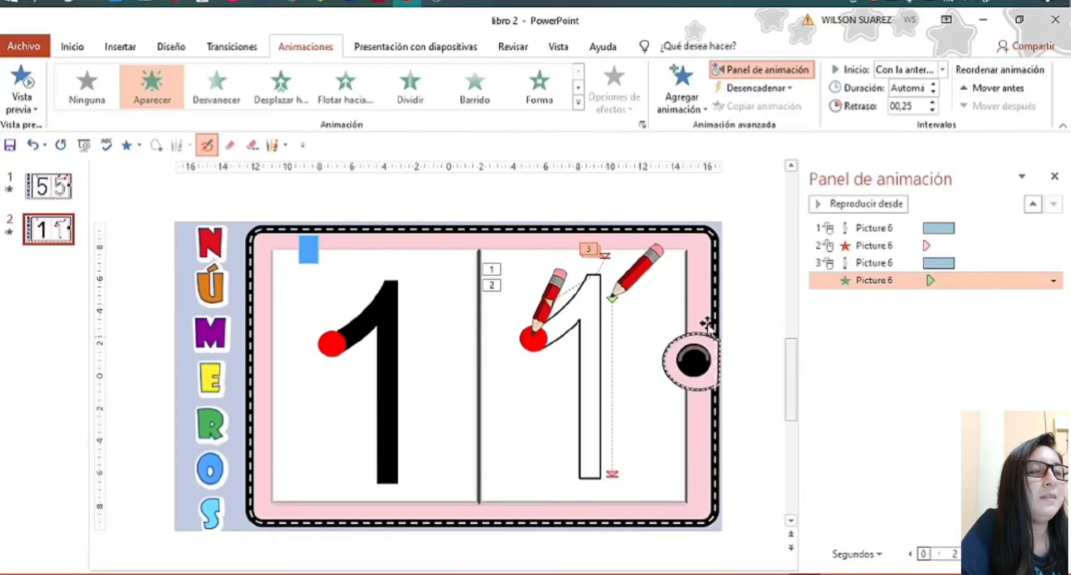
double_click(638, 270)
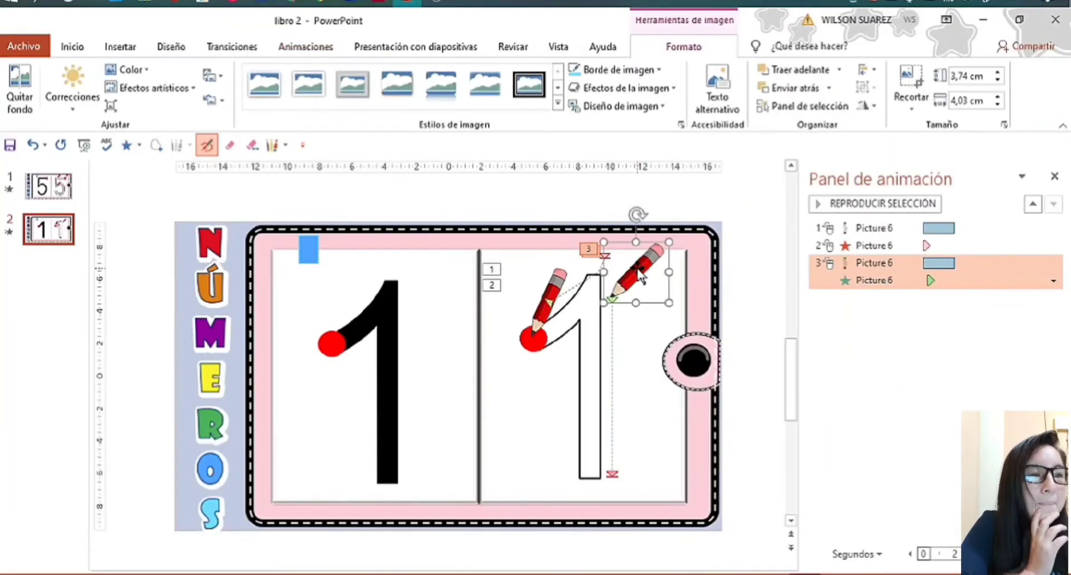
left_click(868, 281)
left_click(627, 284)
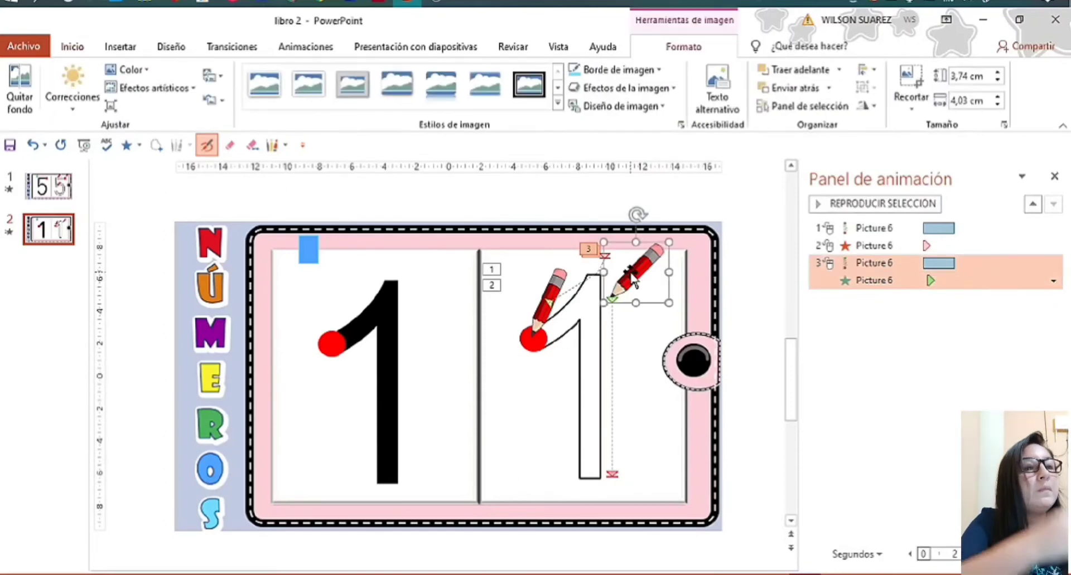
left_click(289, 55)
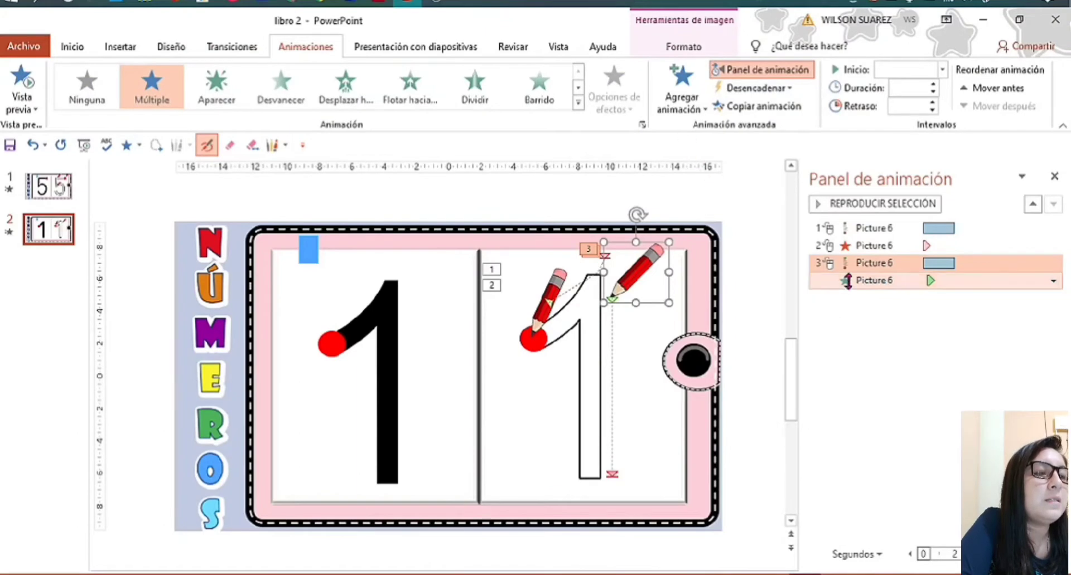
left_click(700, 109)
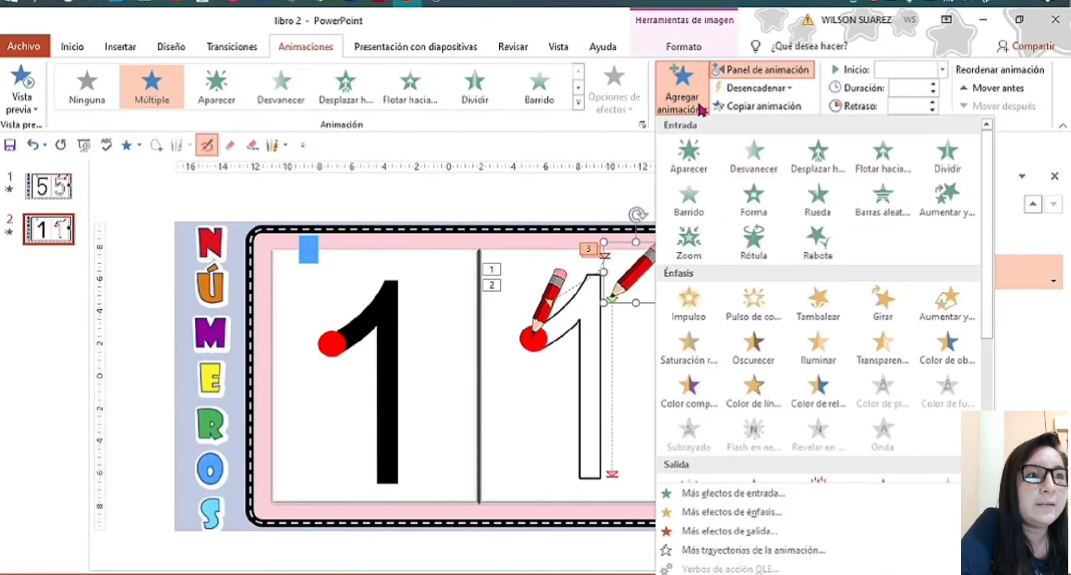
left_click(697, 159)
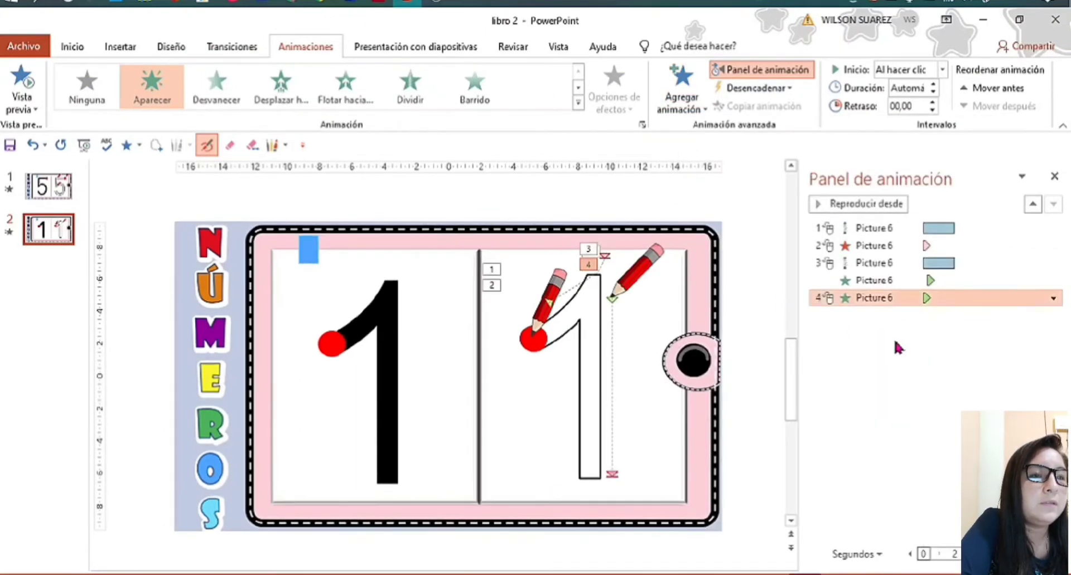
Step: Reorder the animation list and delete the extra Aparecer entries, leaving three Picture 6 animations
left_click_drag(887, 298, 880, 277)
left_click(883, 297)
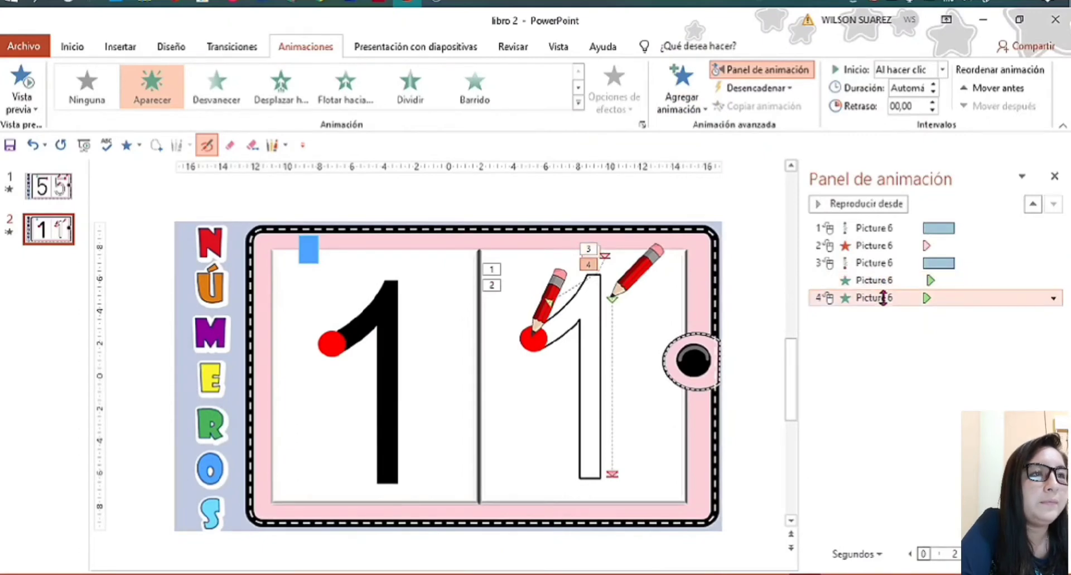
left_click(882, 280)
left_click(86, 86)
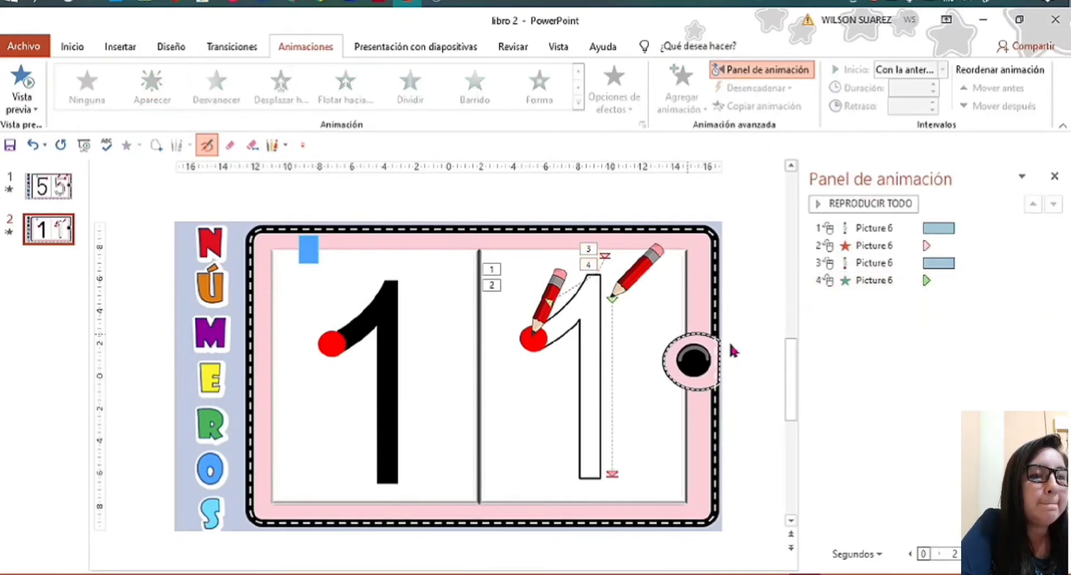
left_click(878, 280)
left_click(87, 98)
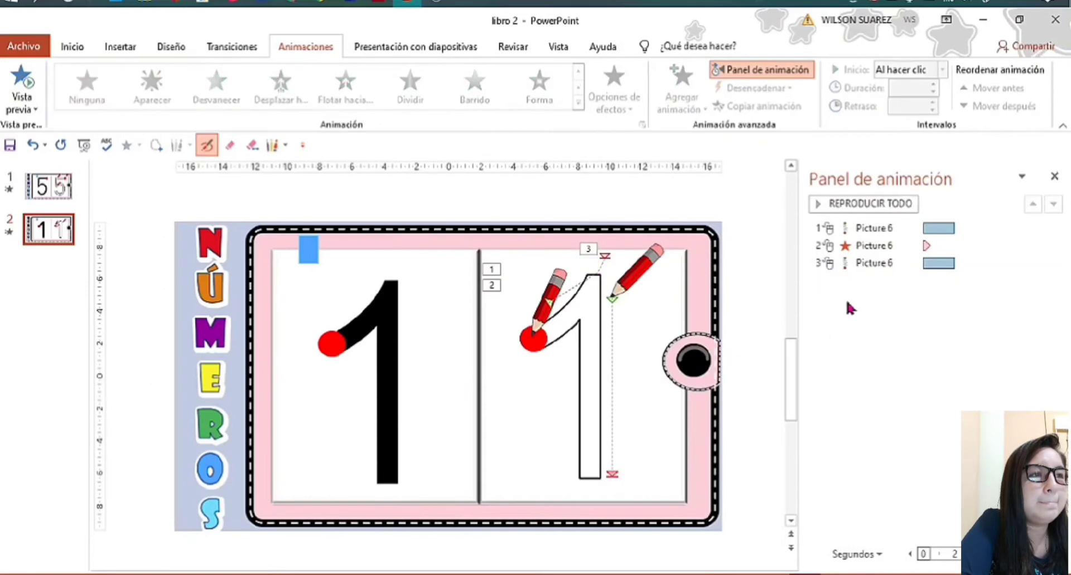
left_click(645, 269)
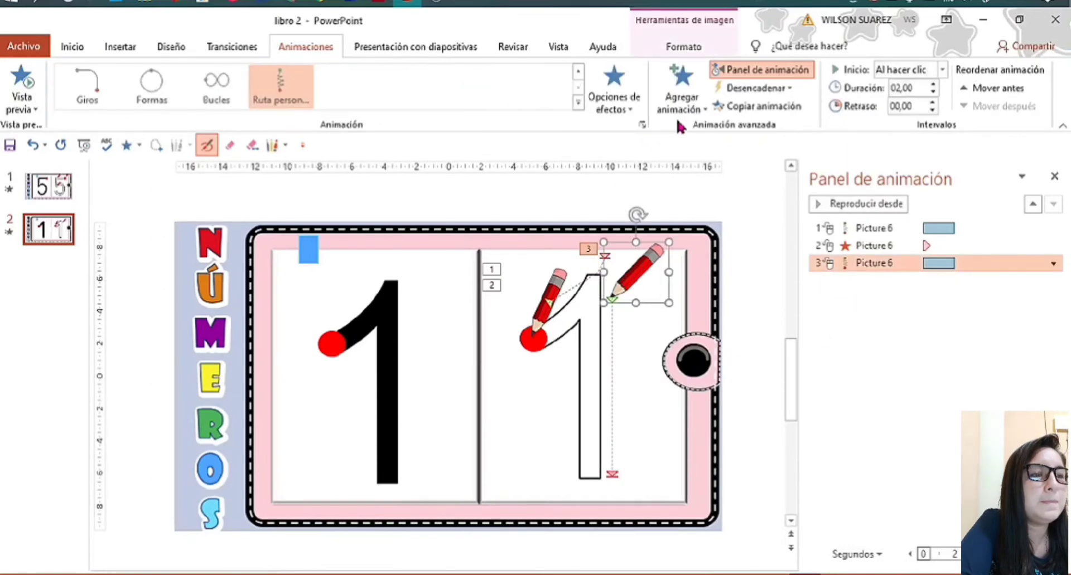
Step: Give the pencil an Aparecer entrance with Inicio set to Con la anterior
left_click(693, 111)
left_click(689, 152)
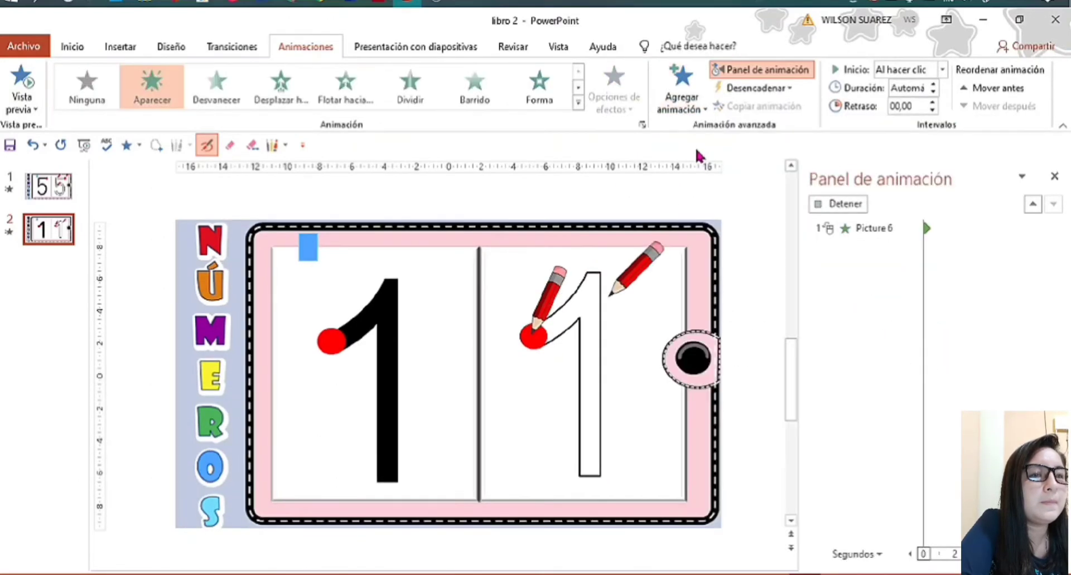
left_click(931, 102)
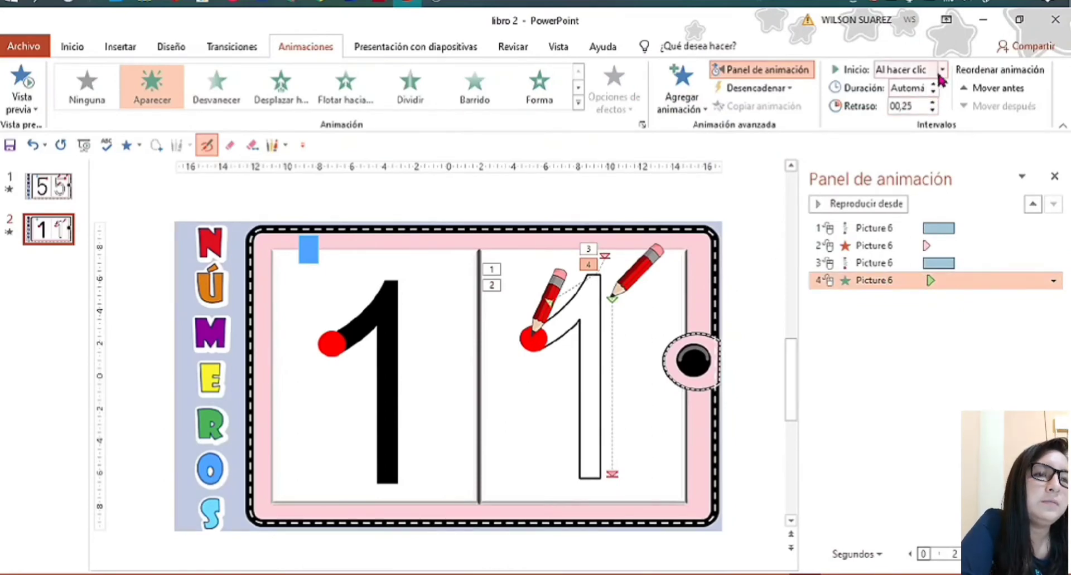
left_click(942, 69)
left_click(930, 103)
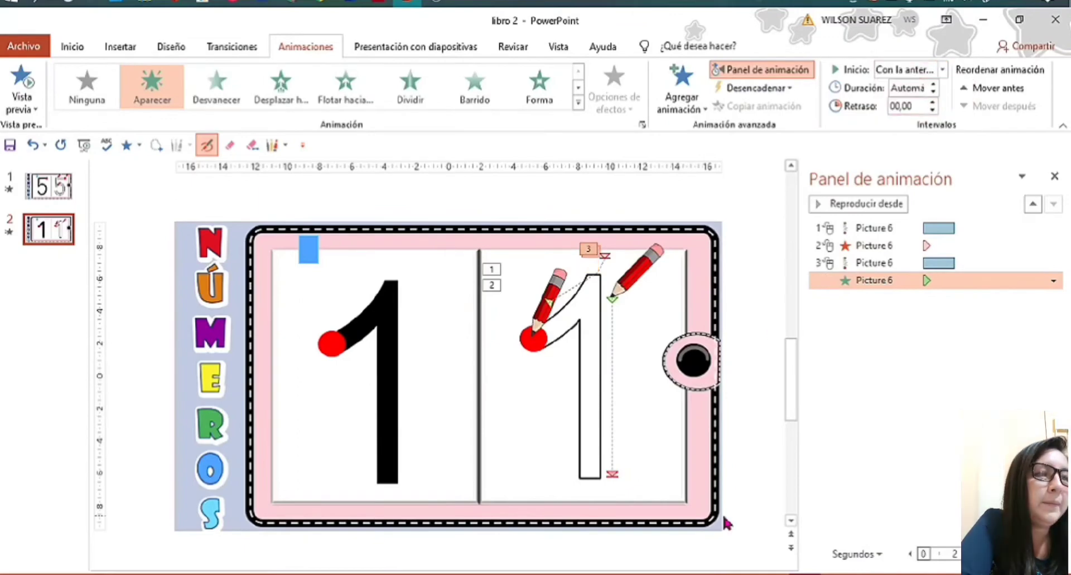
Step: Play slide 2 as a slide show to watch both pencils trace the 1, then exit
key("shift+F5")
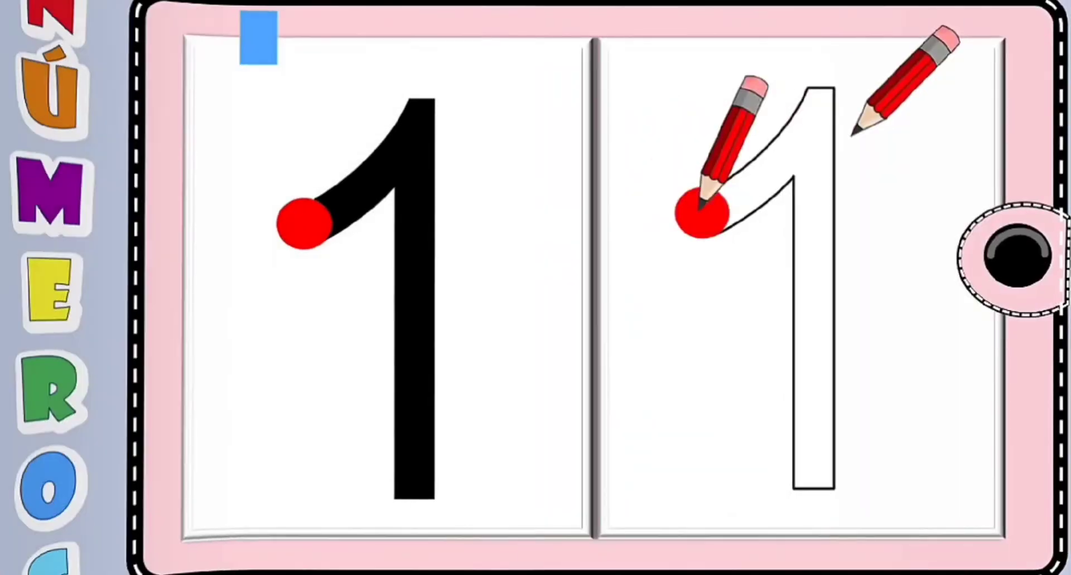
right_click(925, 468)
left_click(926, 162)
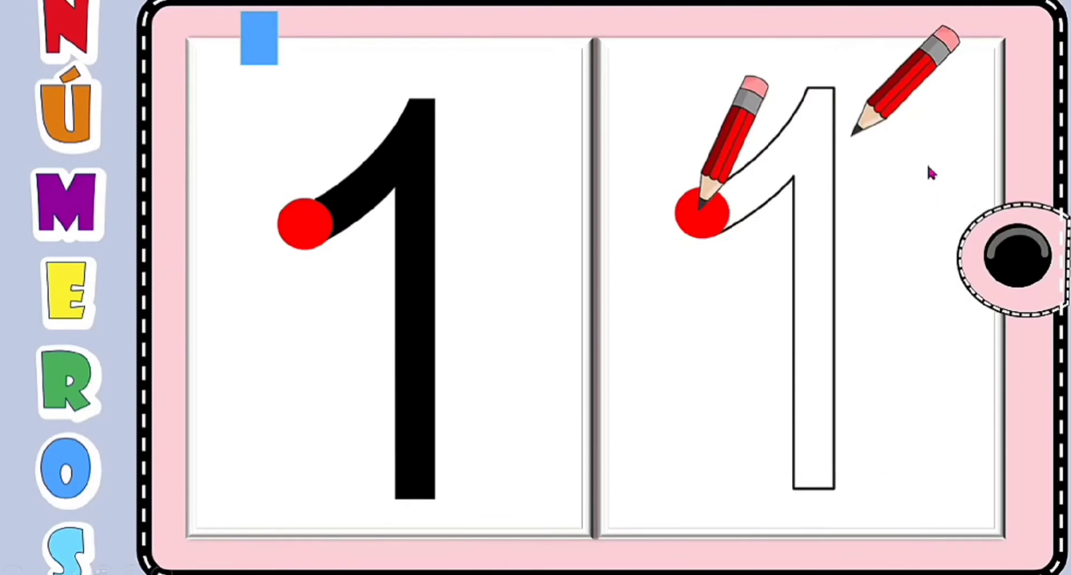
right_click(908, 347)
left_click(901, 353)
key("Escape")
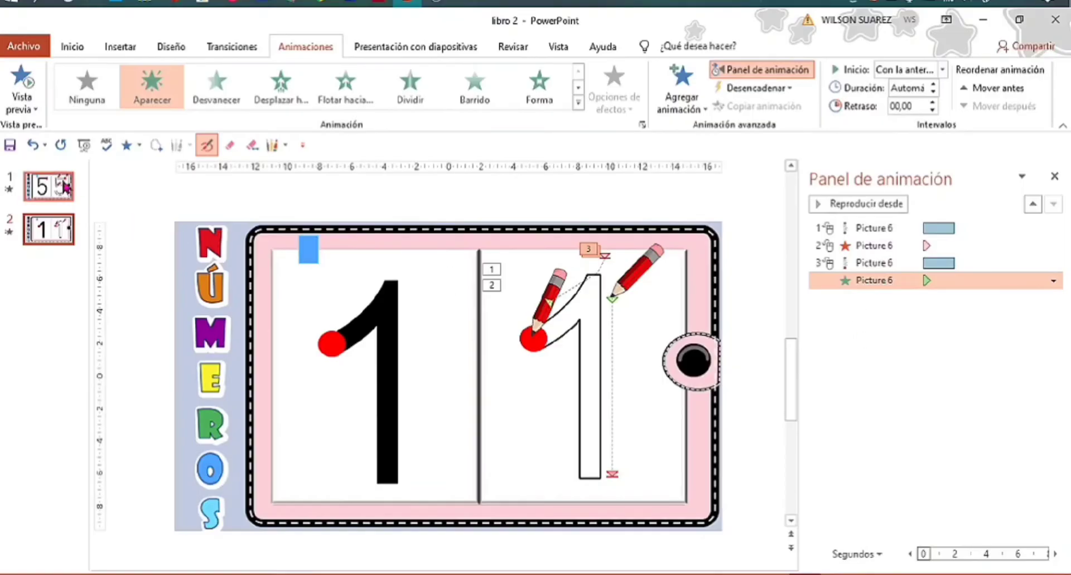
Step: Compare with slide 1's animations, then drag slide 2's Aparecer effect to follow the second animation
left_click(49, 187)
left_click(923, 316)
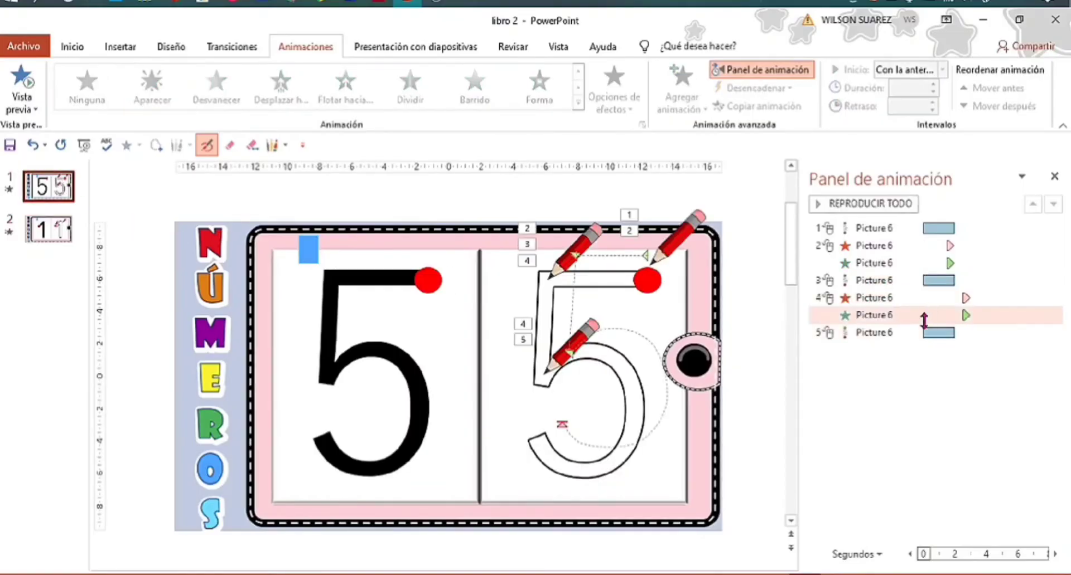
left_click(582, 248)
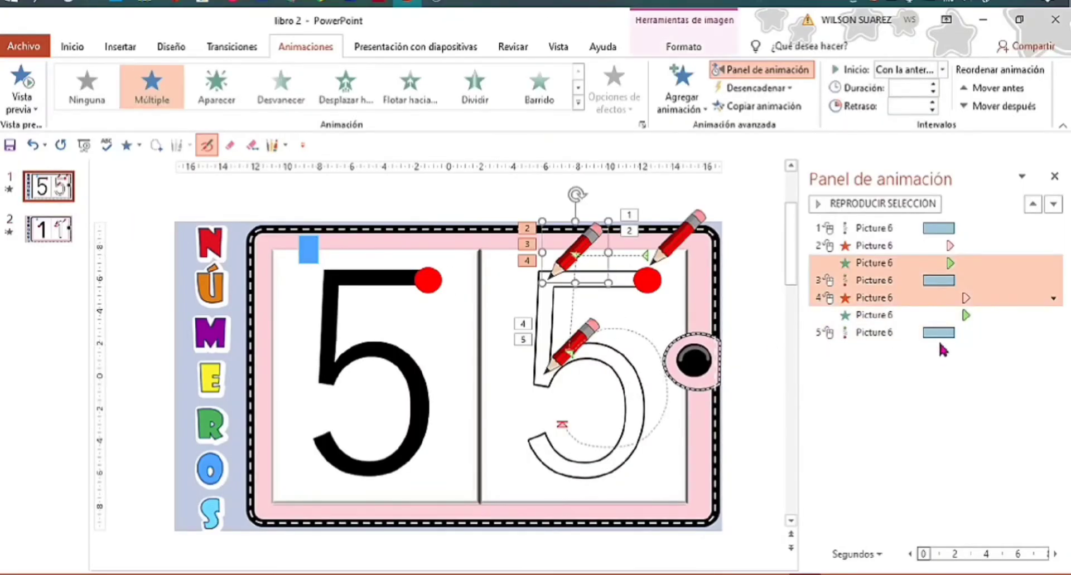
left_click(71, 231)
left_click(886, 263)
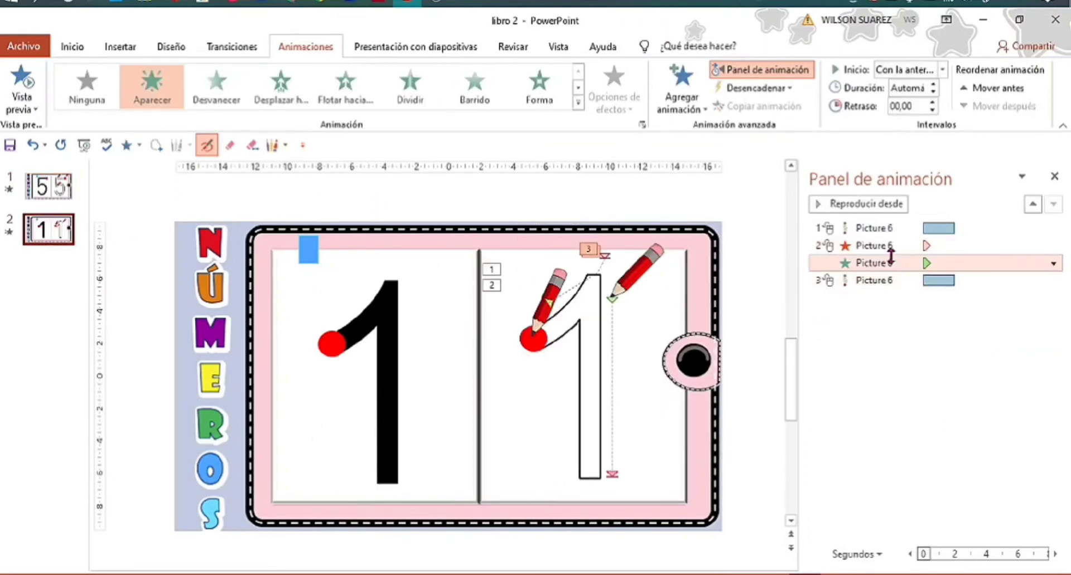
left_click_drag(891, 256, 890, 260)
key("shift+F5")
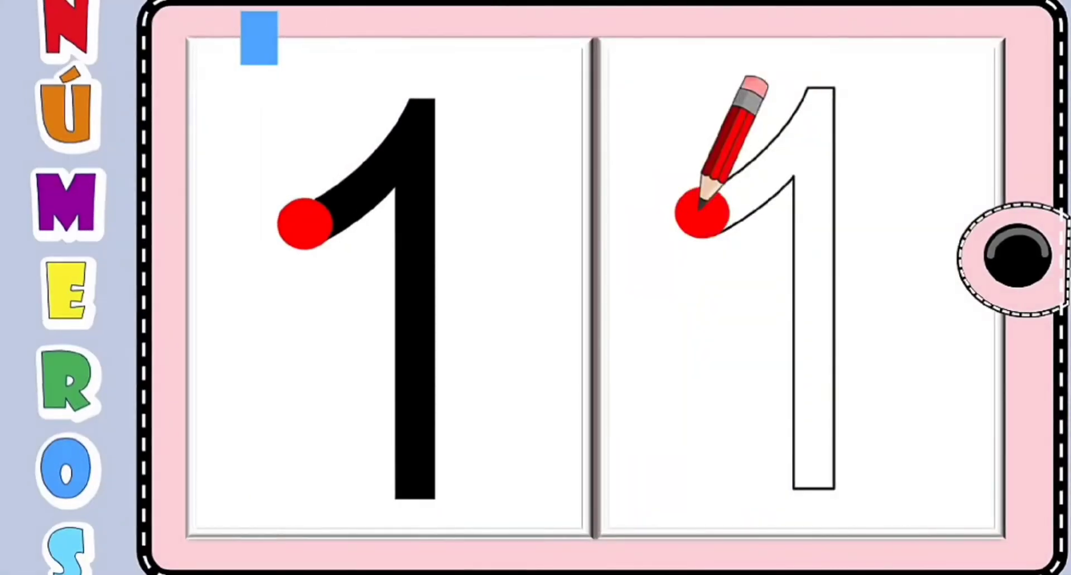
right_click(869, 439)
left_click(854, 429)
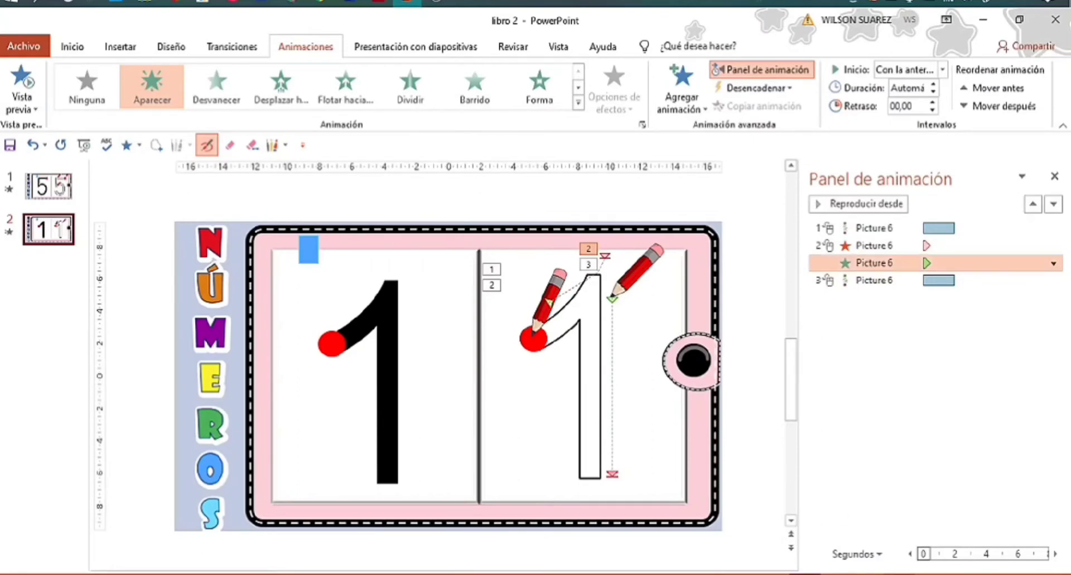
key("shift+F5")
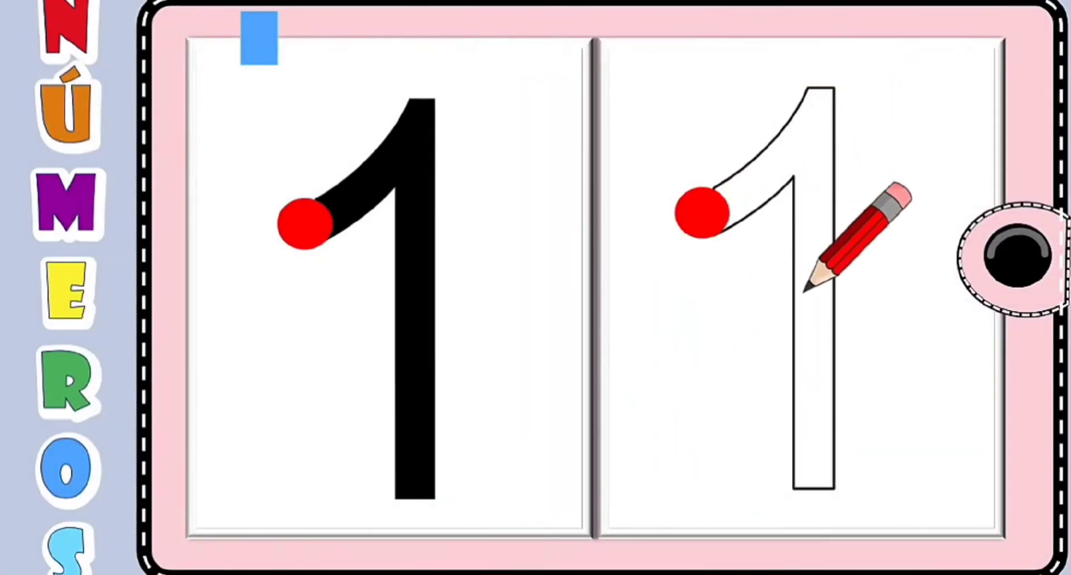
right_click(904, 452)
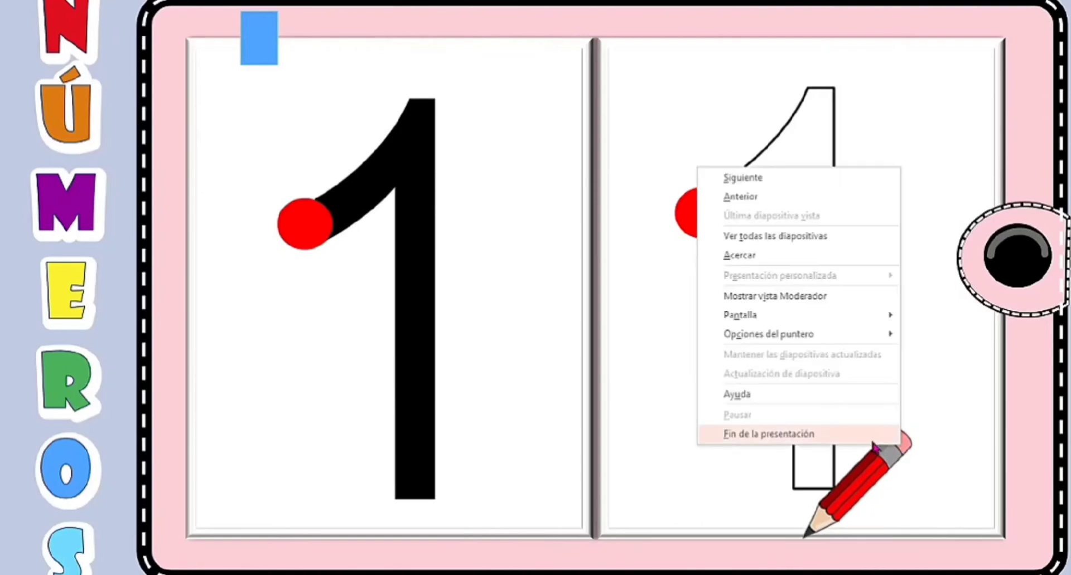
left_click(742, 432)
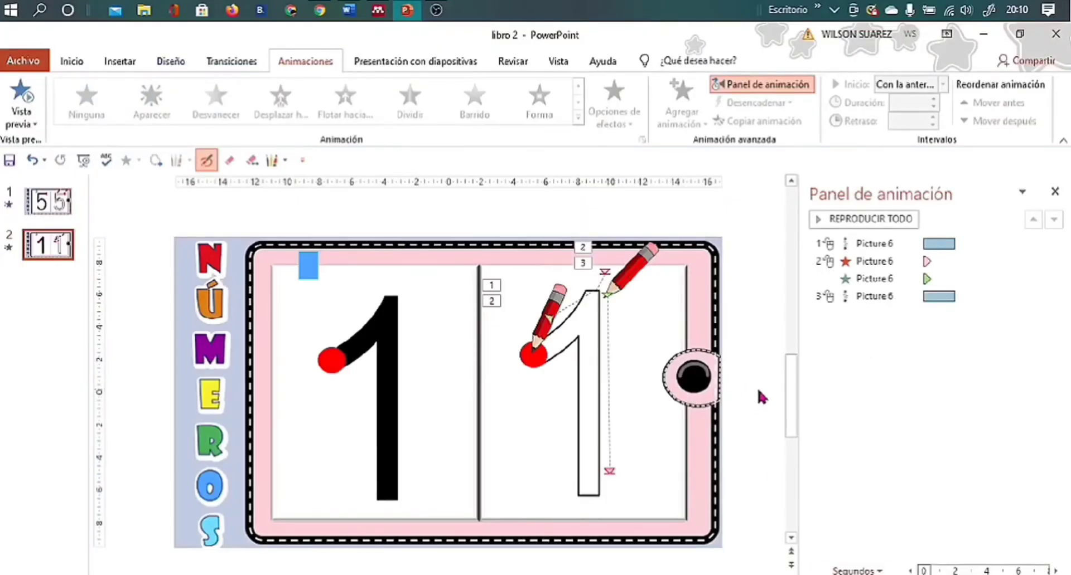
Step: Duplicate slide 2 as slide 3 and delete both pencil pictures from the copy
right_click(52, 245)
left_click(86, 360)
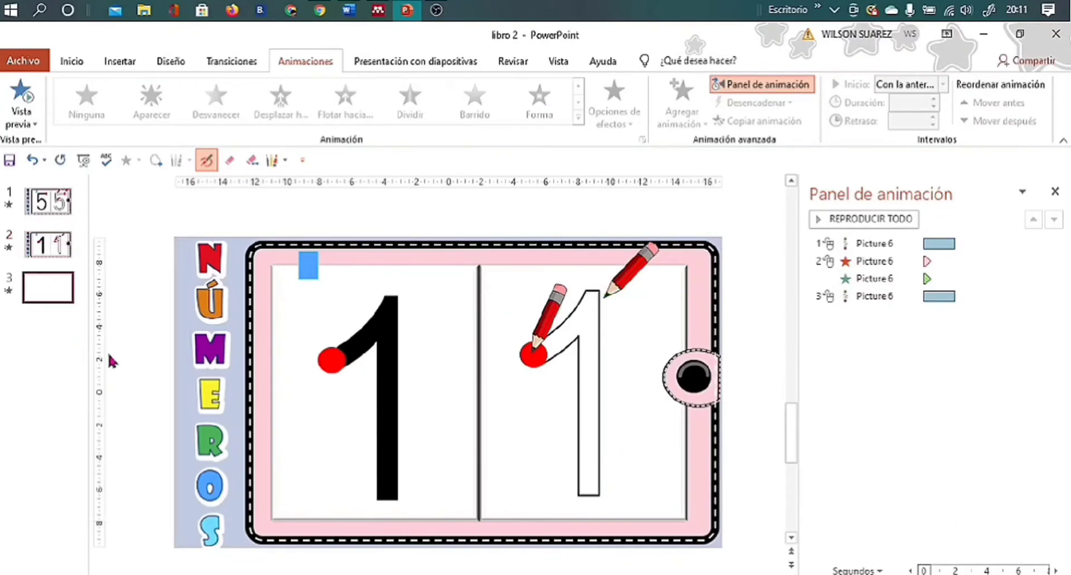
left_click(549, 329)
key("Delete")
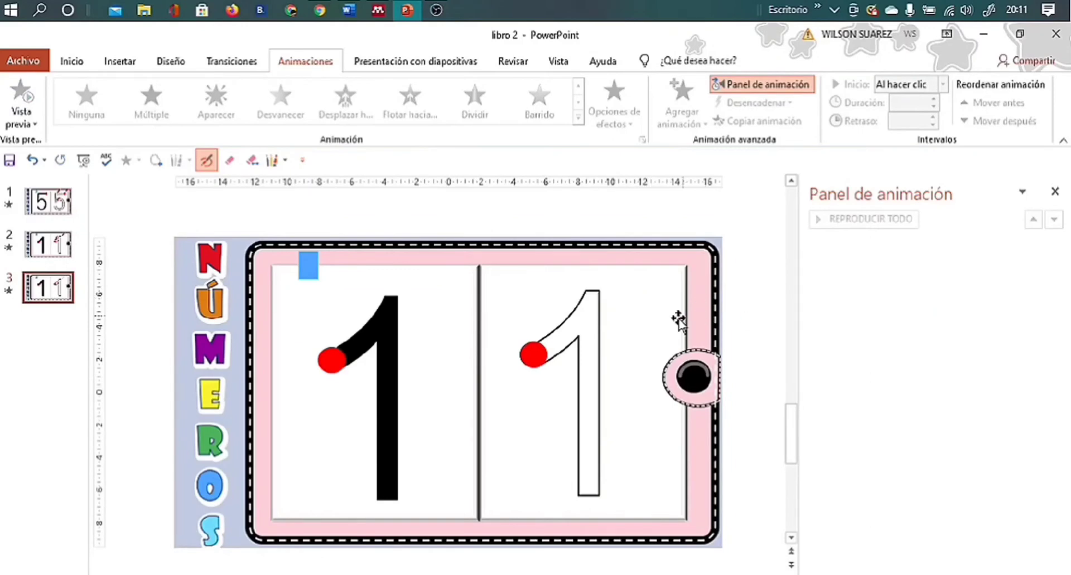
left_click(594, 351)
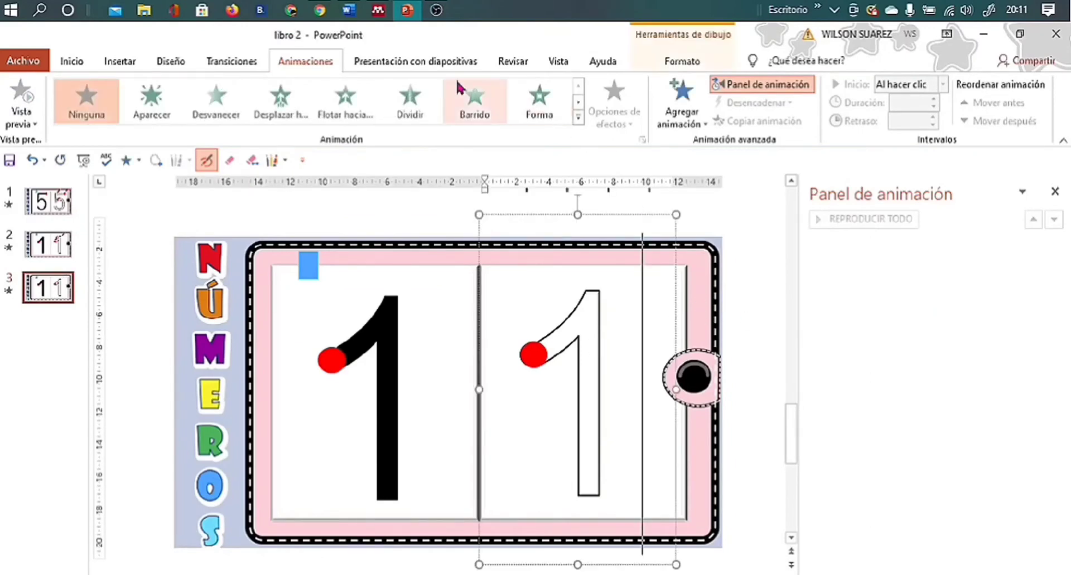
Step: Give the outlined 1's rectangle a Ruta personalizada motion path drawn A mano alzada down the 1
left_click(578, 117)
scroll(494, 332, "down", 1)
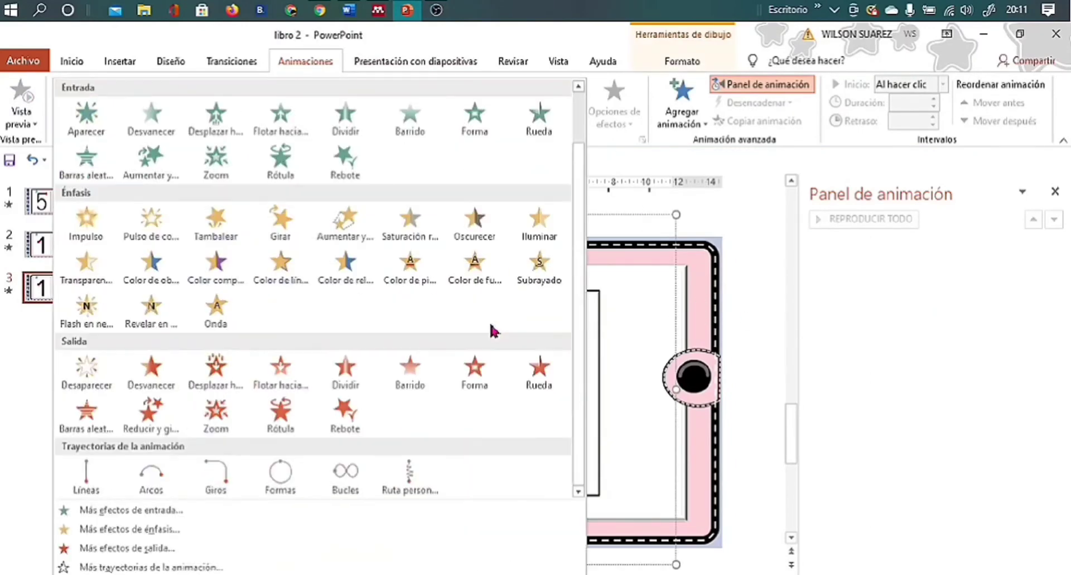
left_click(409, 485)
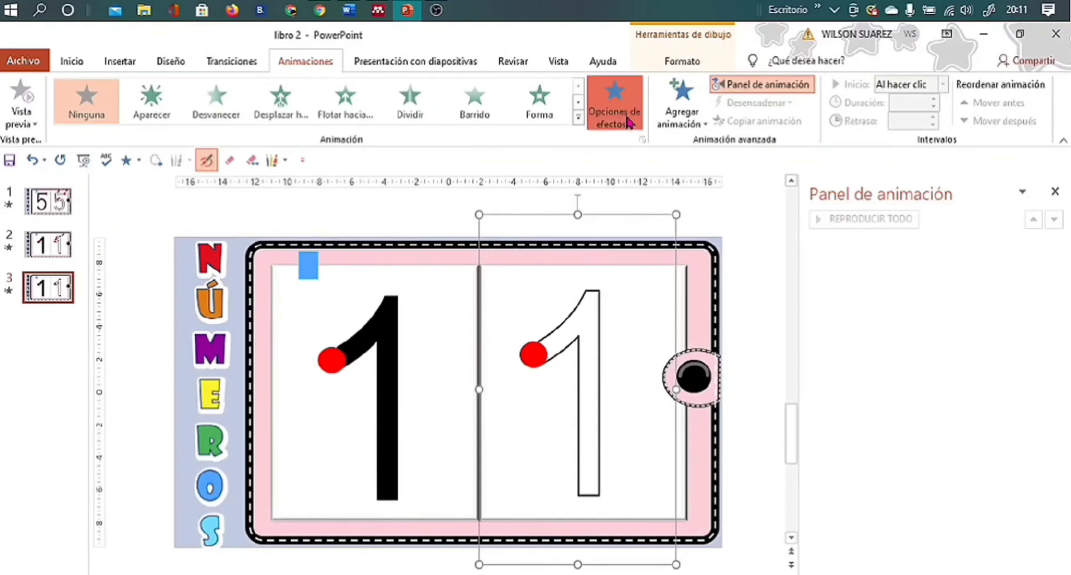
left_click(625, 123)
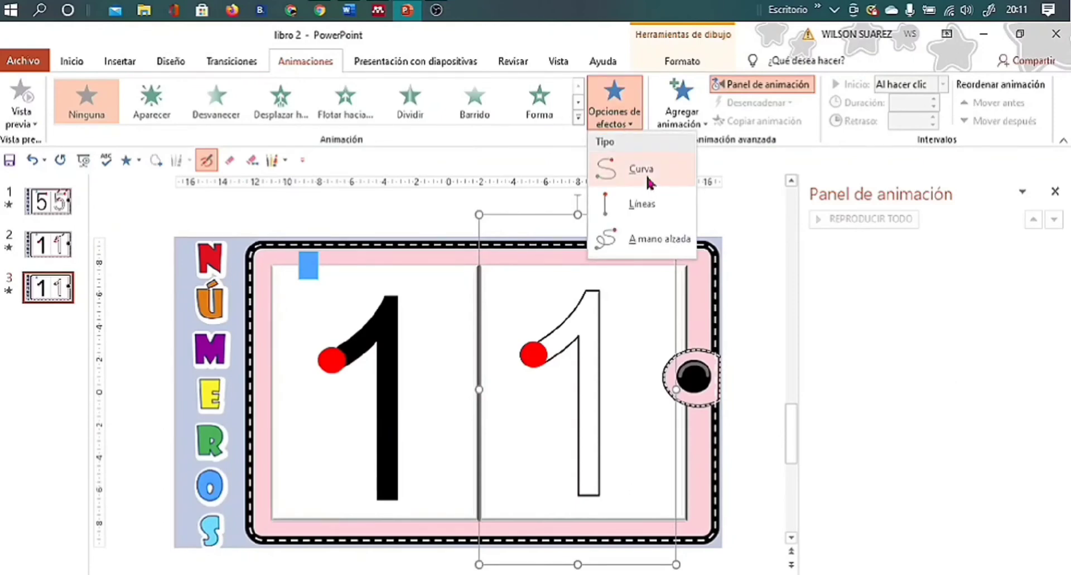
left_click(655, 250)
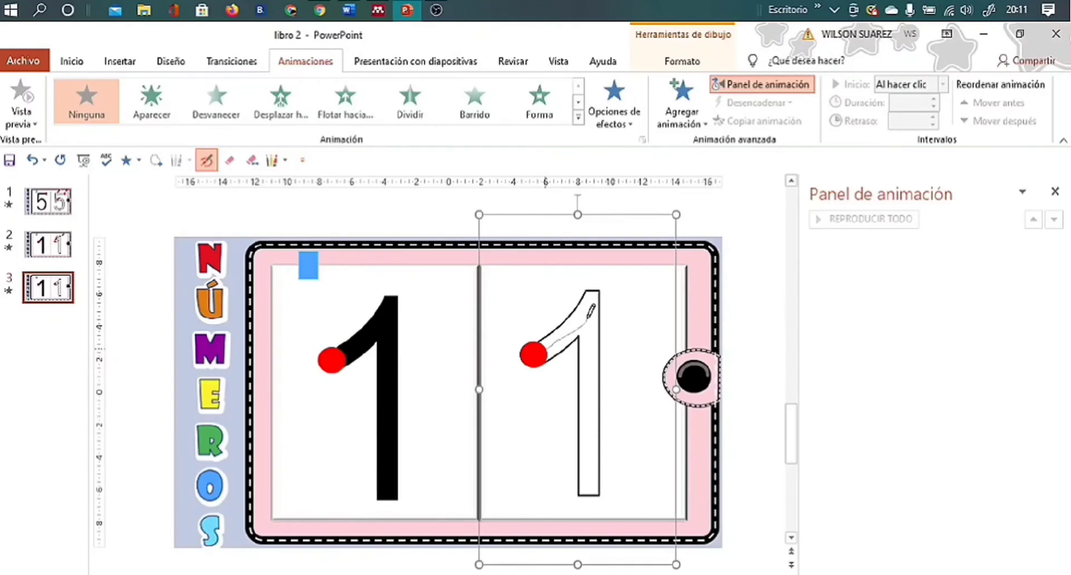
left_click_drag(592, 304, 586, 310)
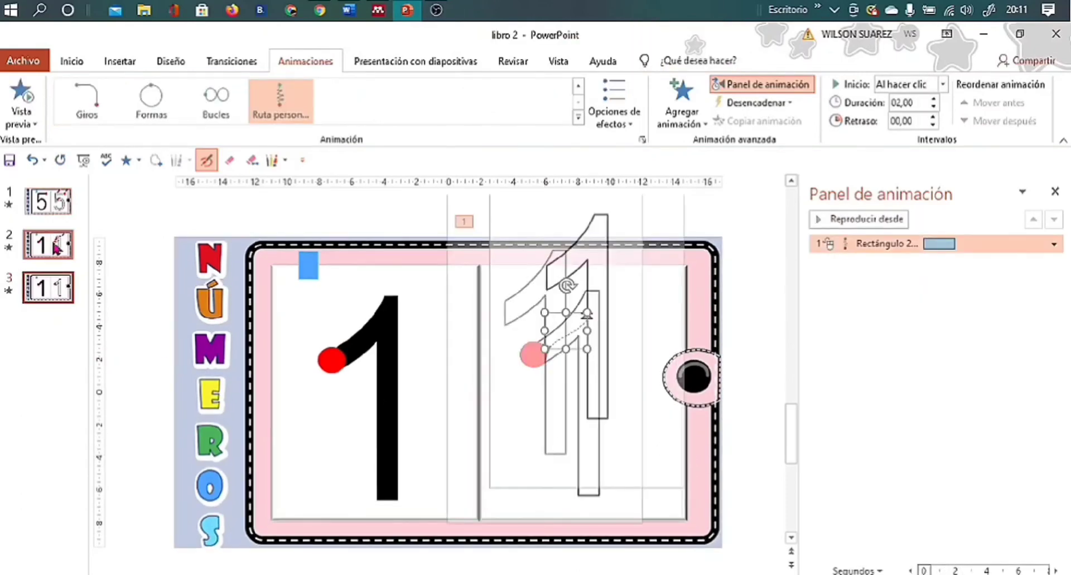
Step: Copy the pencil picture from slide 2 and paste it onto slide 3
left_click(640, 274)
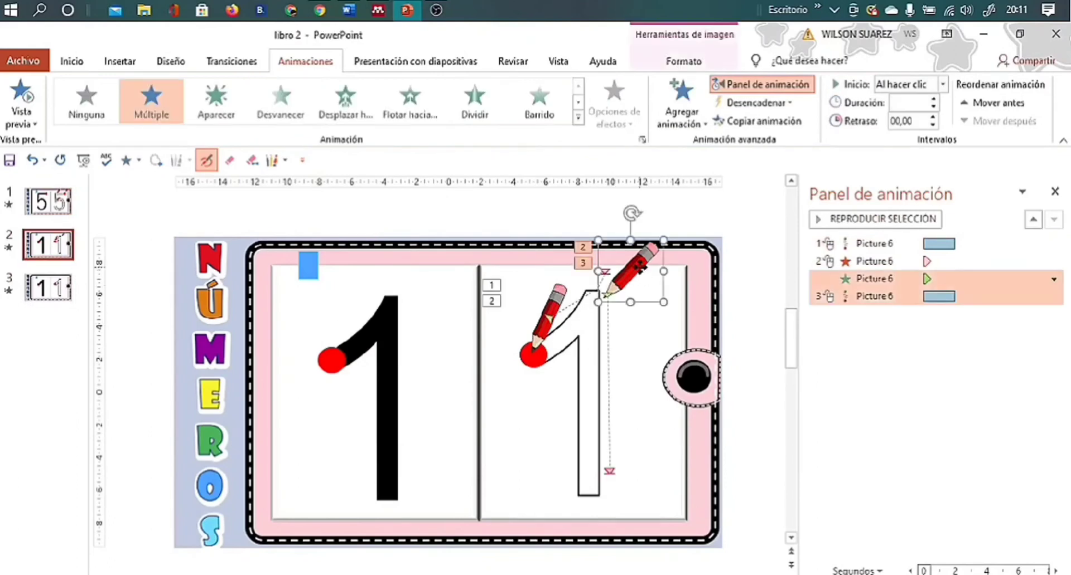
right_click(641, 270)
left_click(679, 297)
left_click(44, 289)
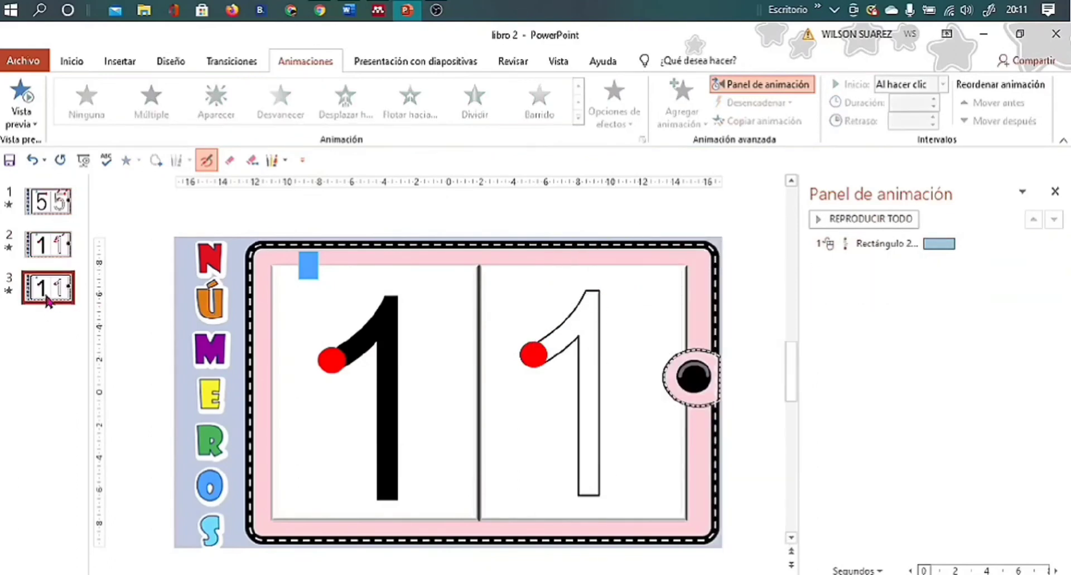
right_click(739, 338)
left_click(771, 368)
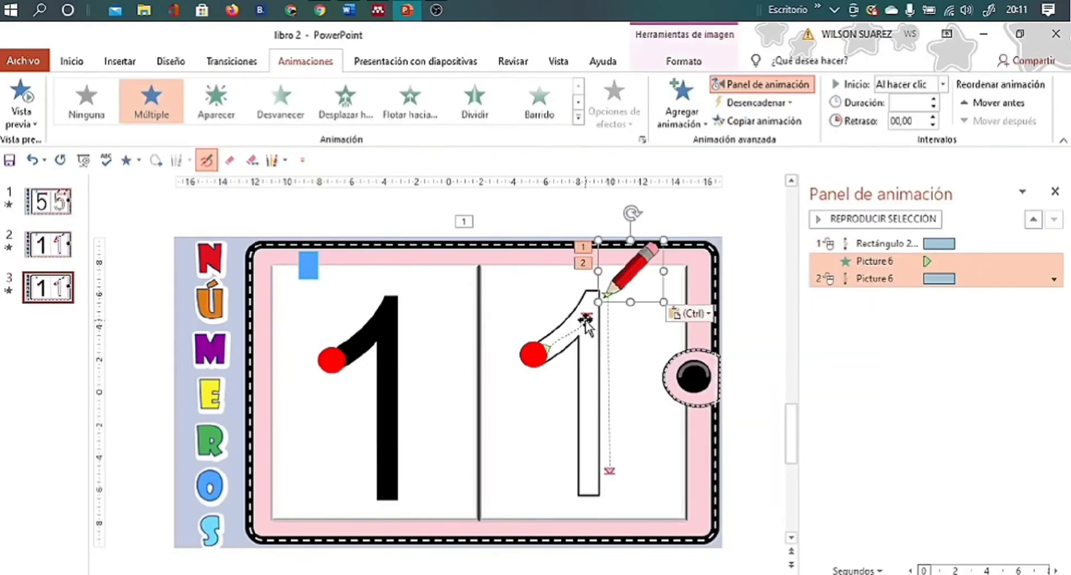
Step: Set the pasted pencil's animation to Ninguna and rest its tip on the red start dot
left_click(568, 337)
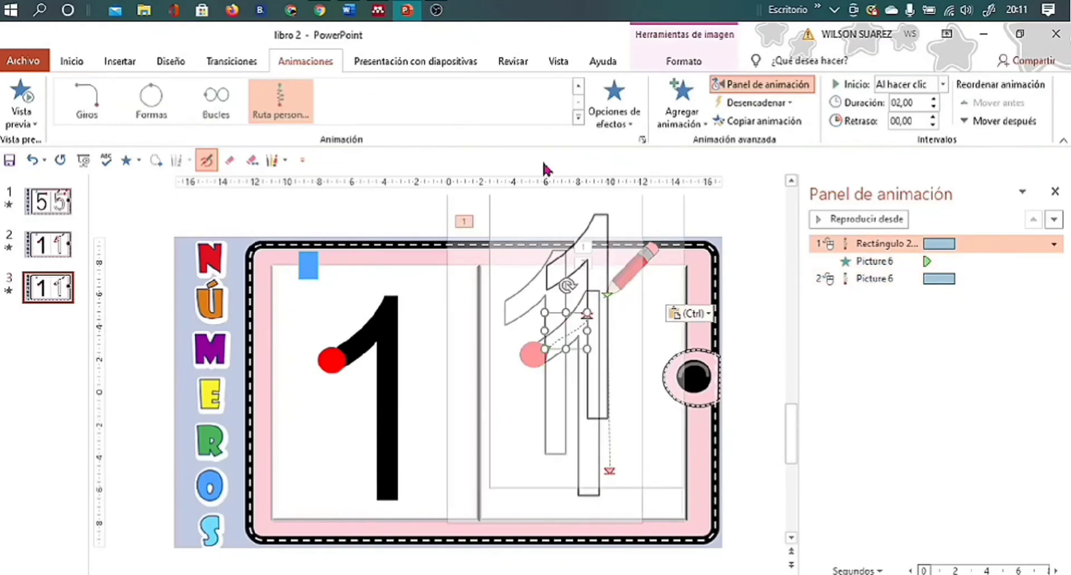
left_click(578, 117)
scroll(167, 223, "up", 2)
left_click(89, 115)
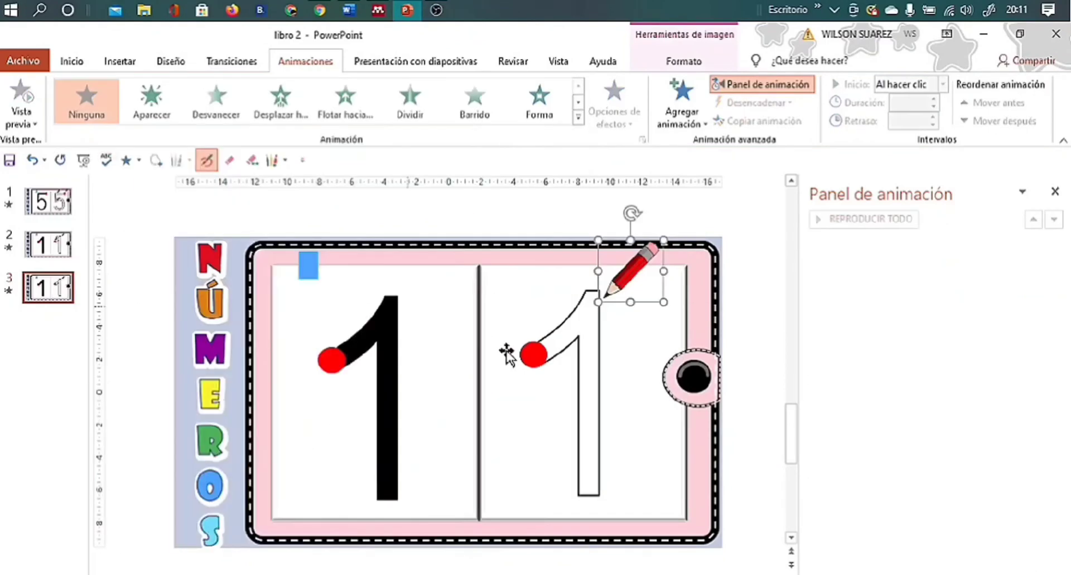
left_click_drag(641, 267, 569, 316)
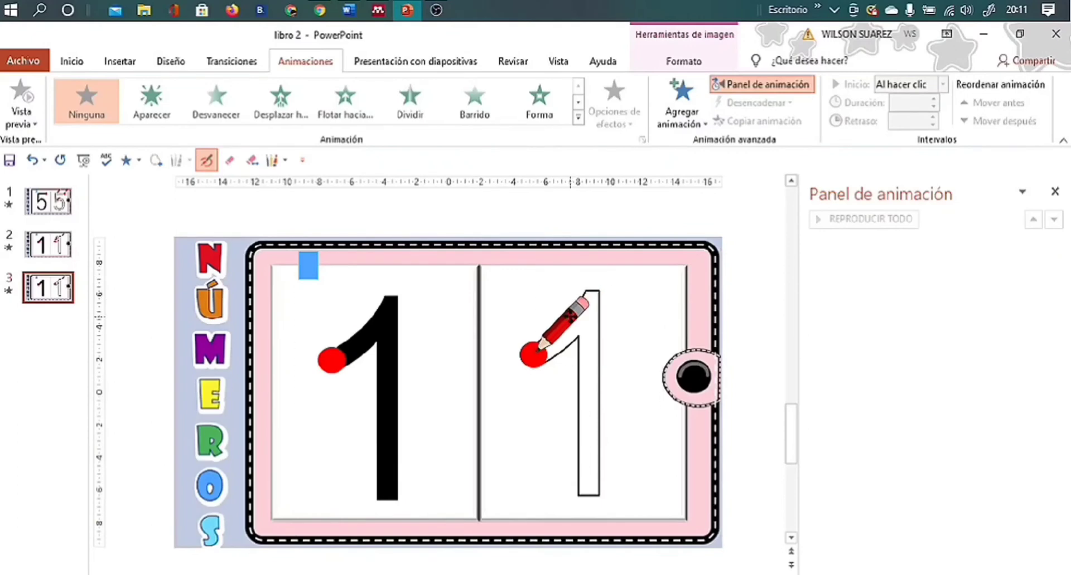
Step: Draw a Ruta personalizada motion path for the pencil from the red dot down the outlined 1
left_click(578, 117)
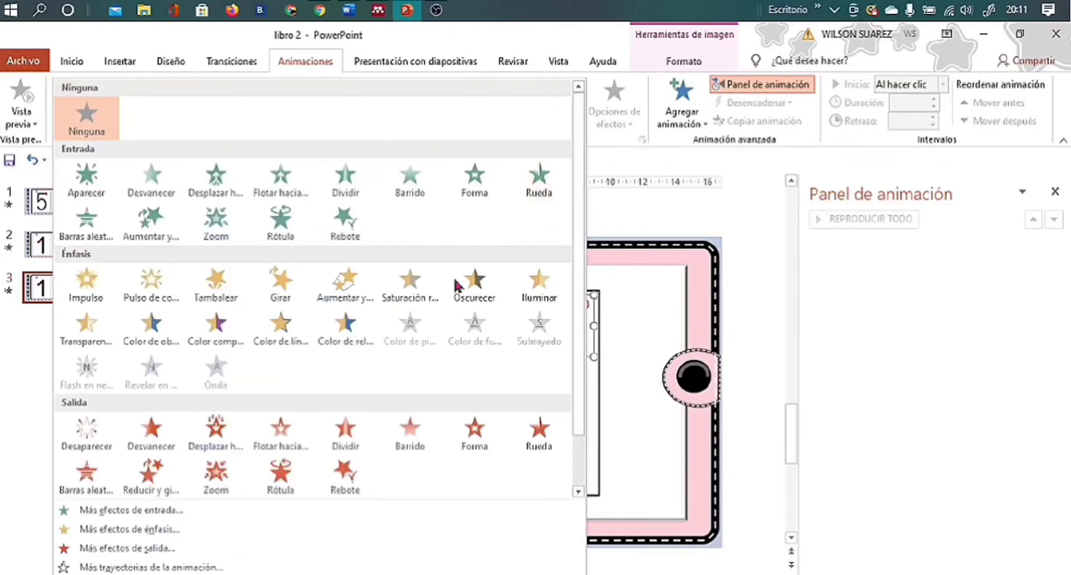
scroll(451, 318, "down", 1)
left_click(410, 477)
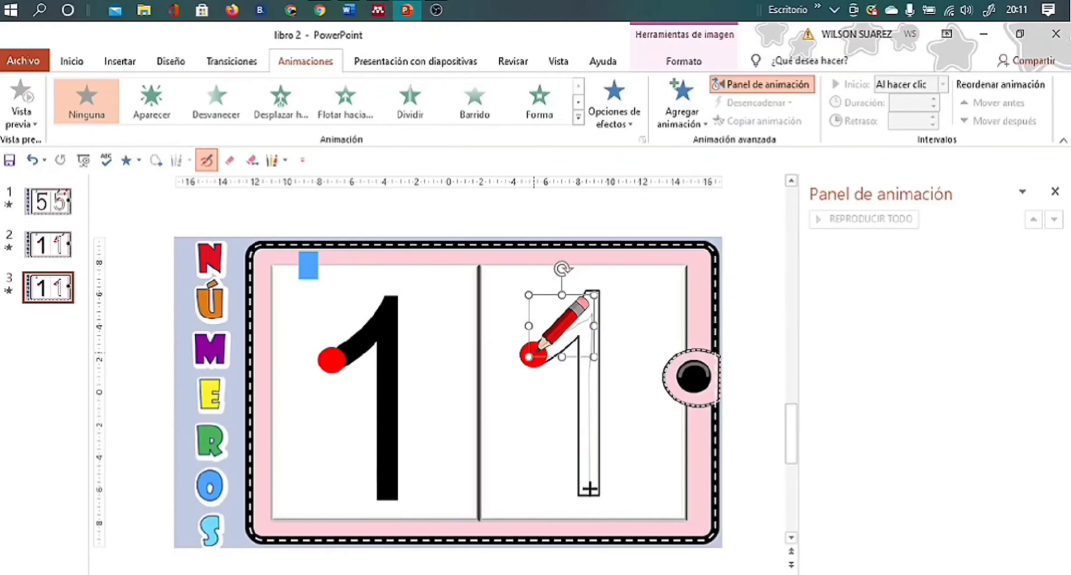
double_click(589, 489)
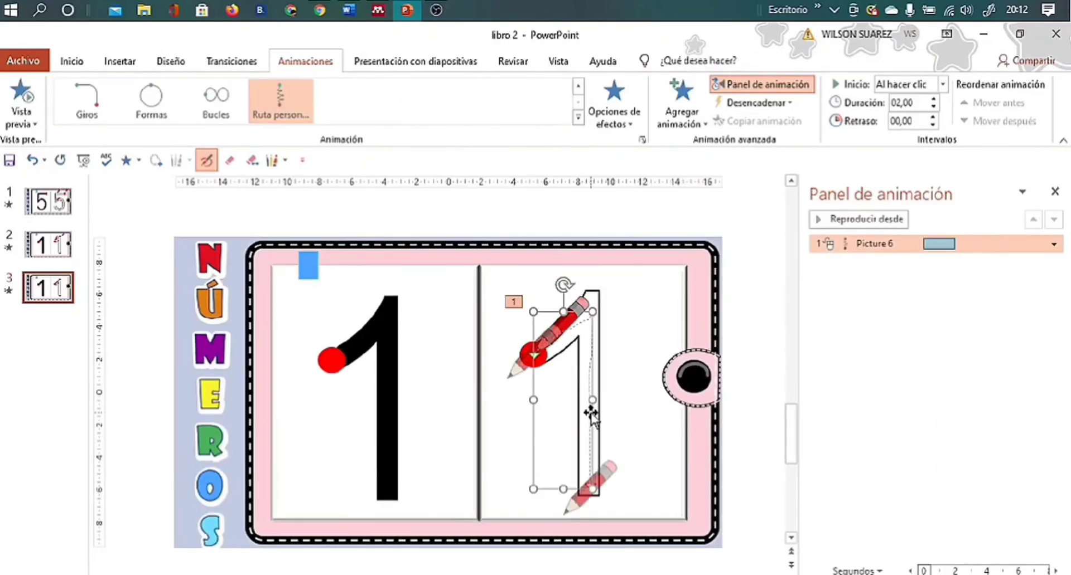
Step: Widen the pencil's motion path to the right and preview the adjusted tracing from the Animation Pane
left_click(879, 222)
left_click_drag(595, 401, 615, 401)
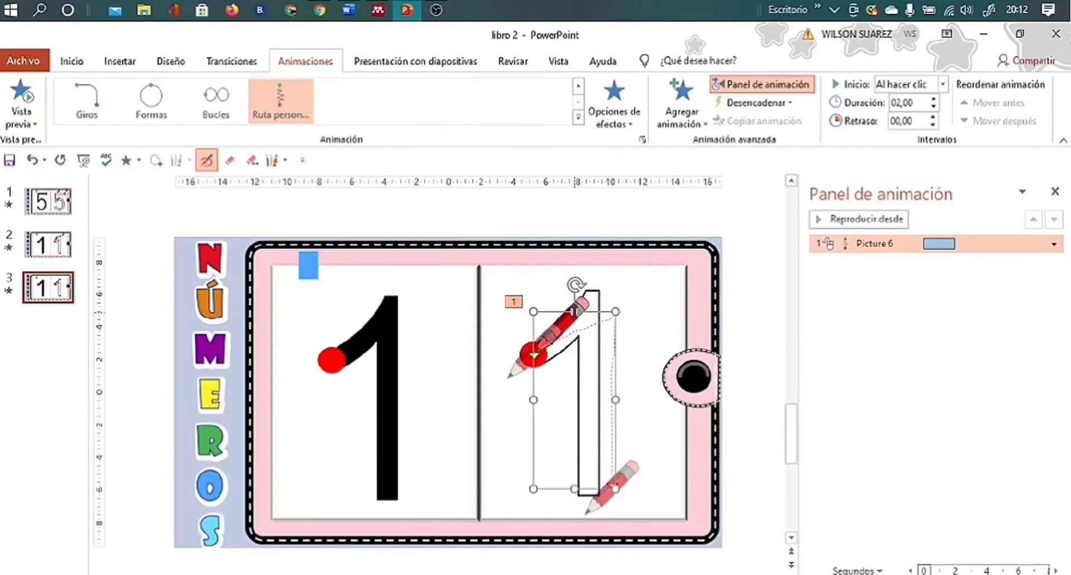
left_click(576, 307)
left_click(576, 306)
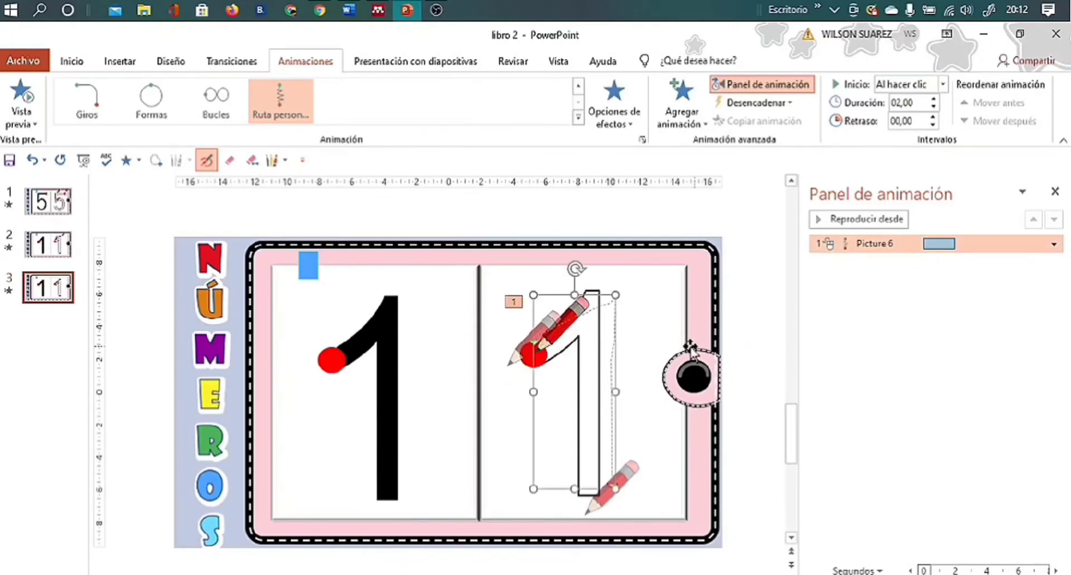
left_click(837, 217)
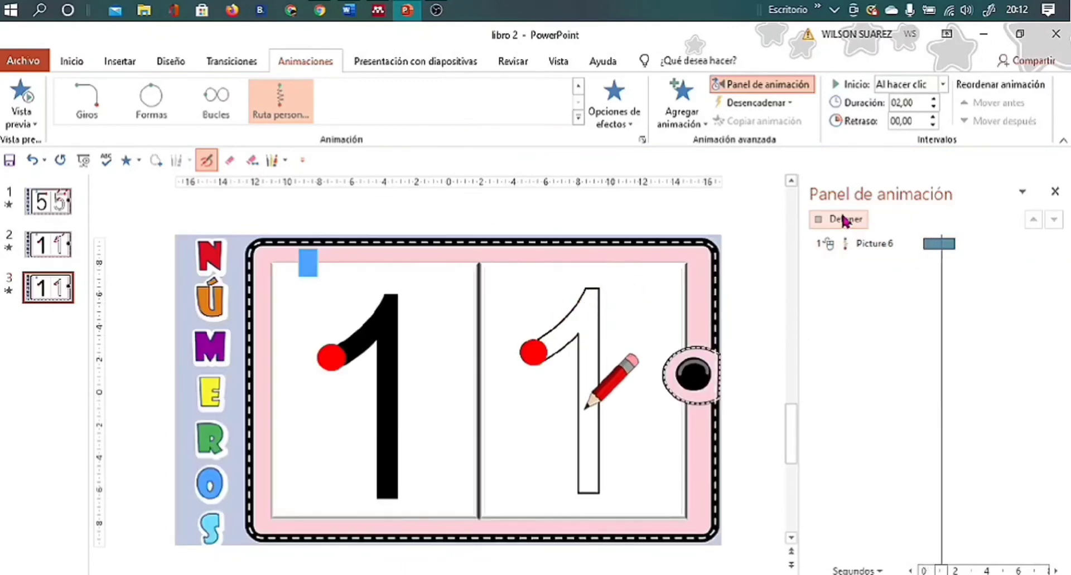
Step: Set Picture 6's path to 0 s smooth start and end with a 3-second duration
double_click(880, 243)
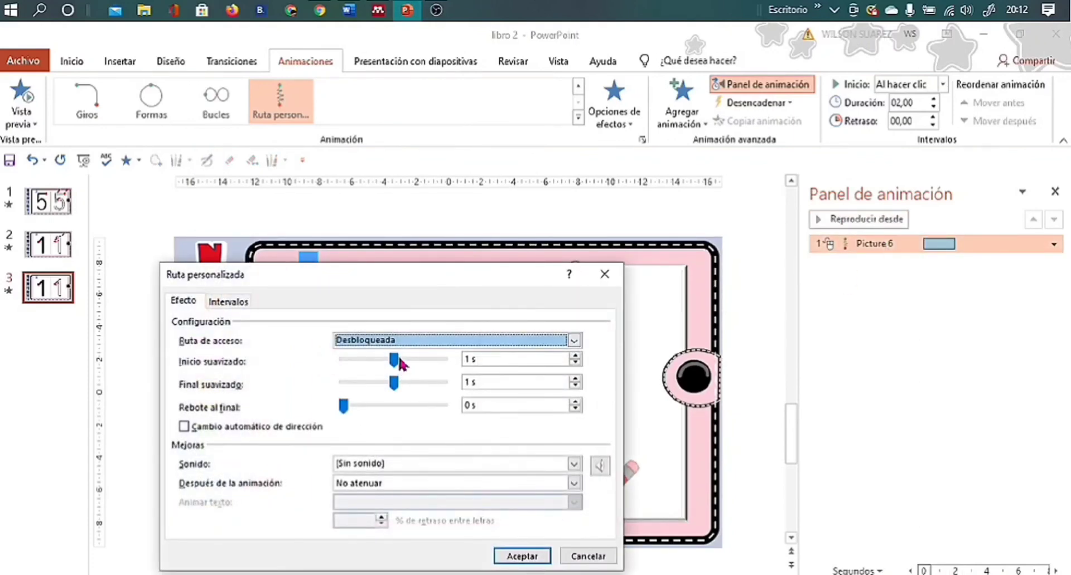
left_click_drag(401, 364, 343, 361)
left_click_drag(394, 385, 337, 390)
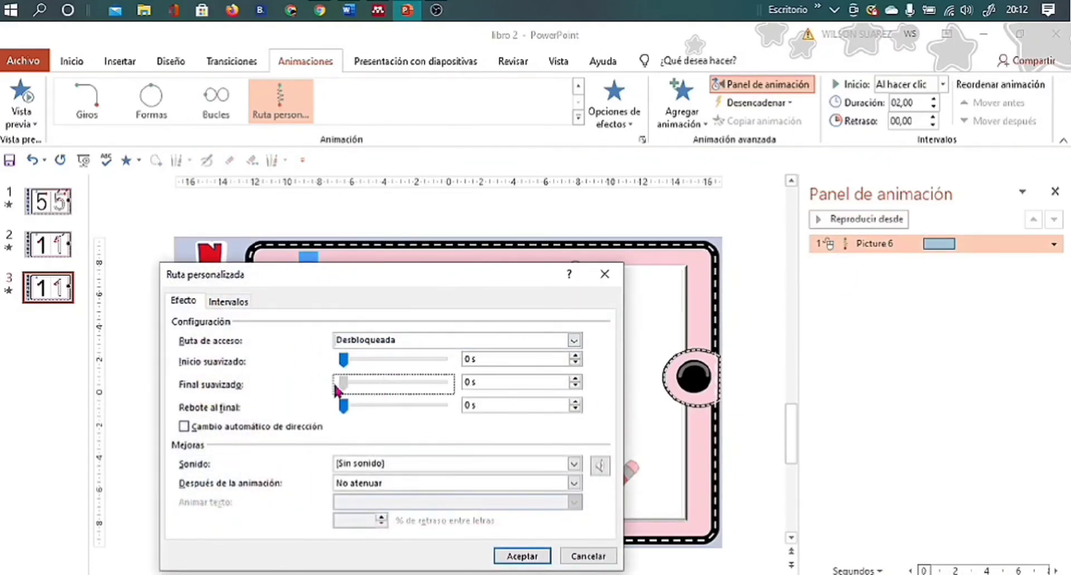
left_click(229, 302)
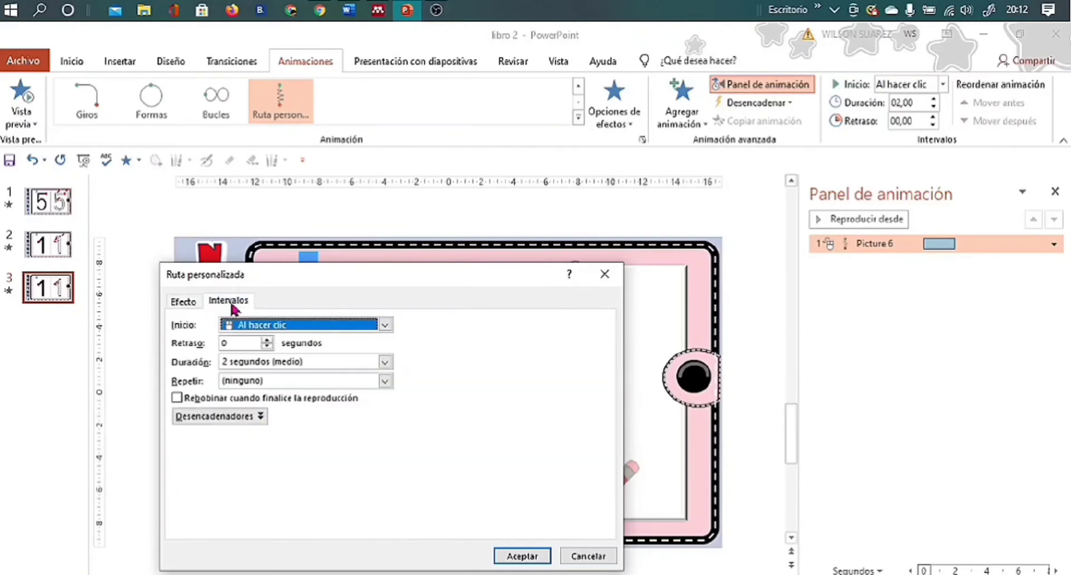
left_click(385, 362)
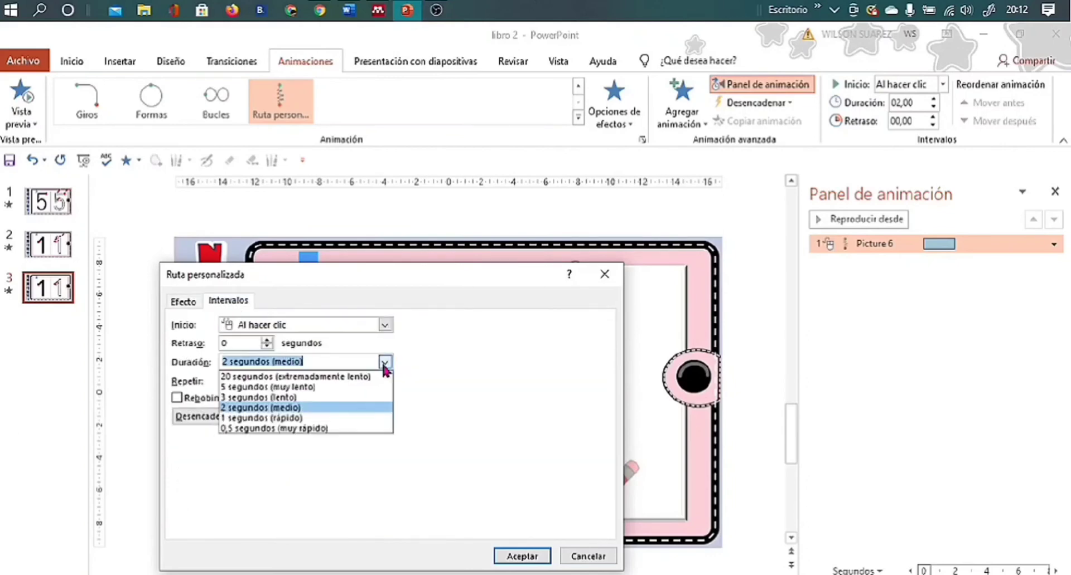
left_click(357, 398)
left_click(522, 556)
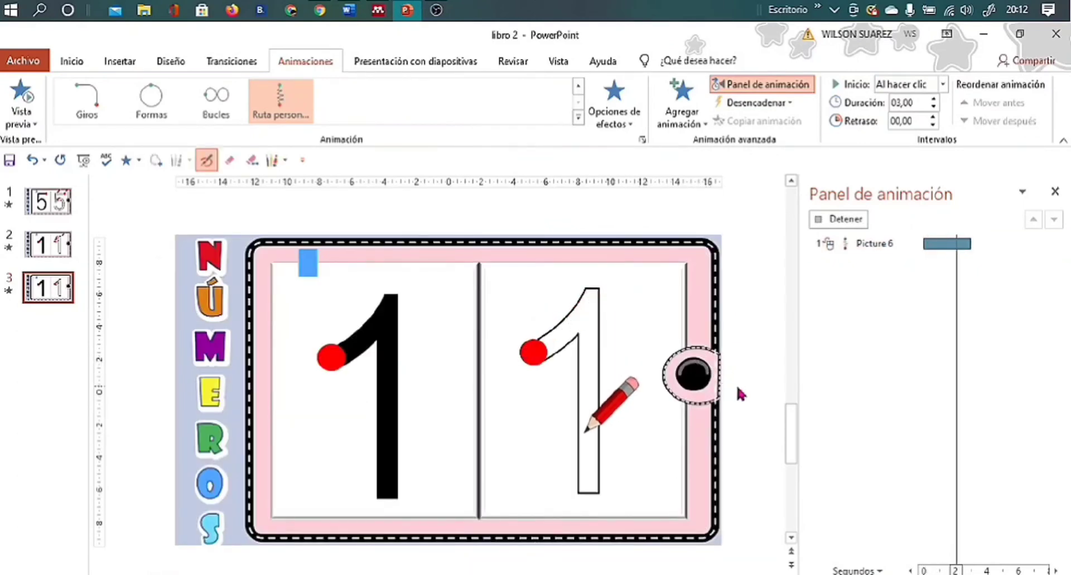
Step: Change Picture 6's path duration to 2 segundos (medio)
double_click(894, 245)
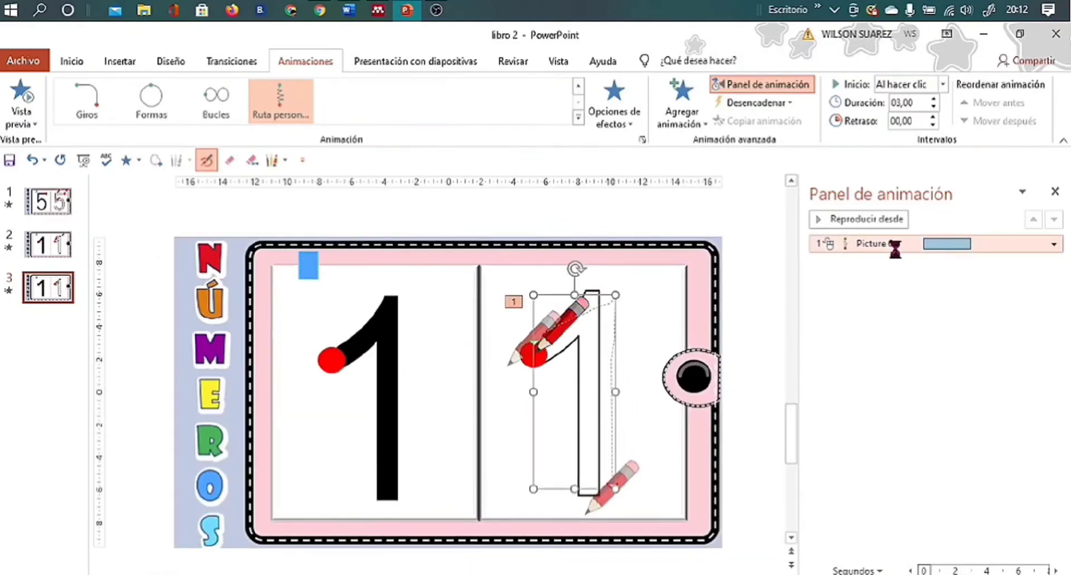
left_click(228, 301)
left_click(385, 363)
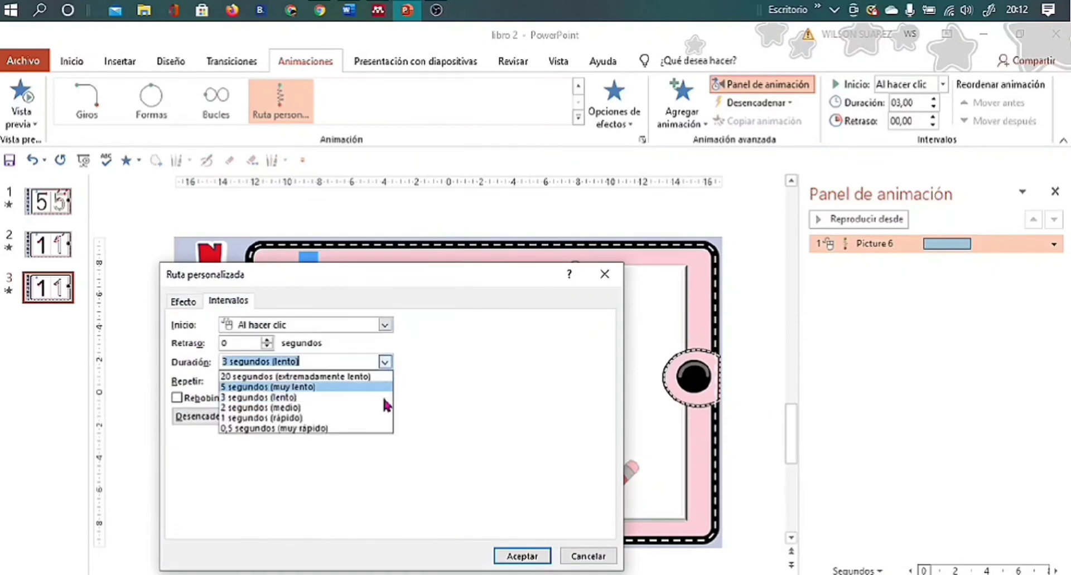
left_click(358, 408)
left_click(521, 556)
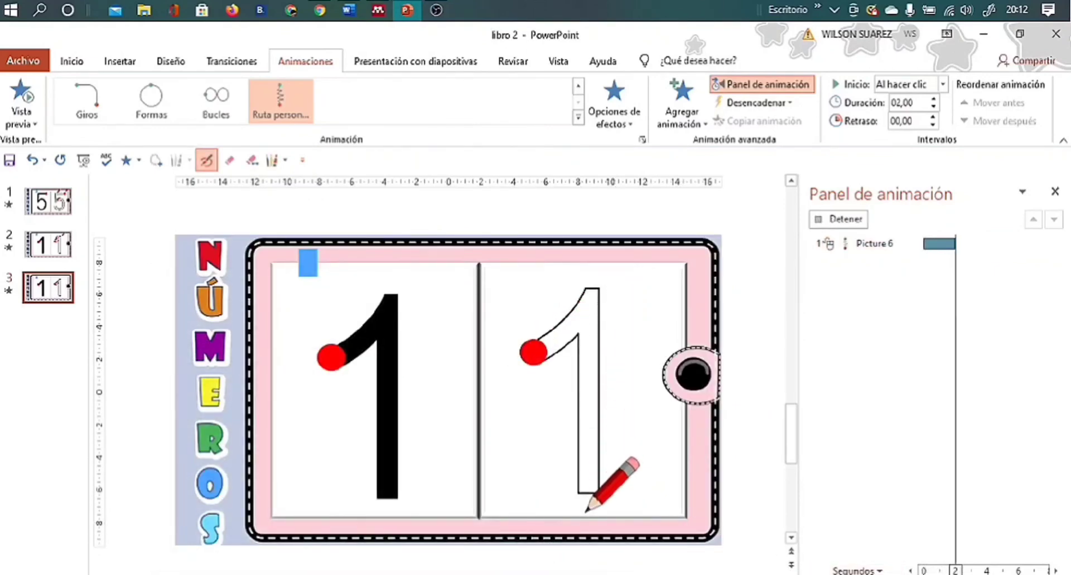
Step: Run the slide show from this slide to watch the tracing, then end it
key("shift+F5")
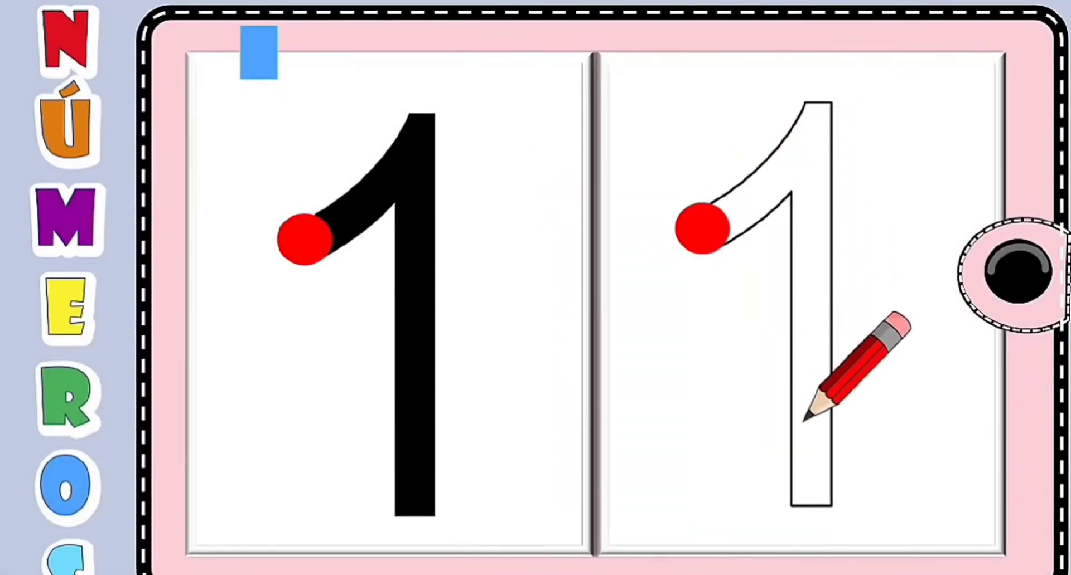
right_click(965, 493)
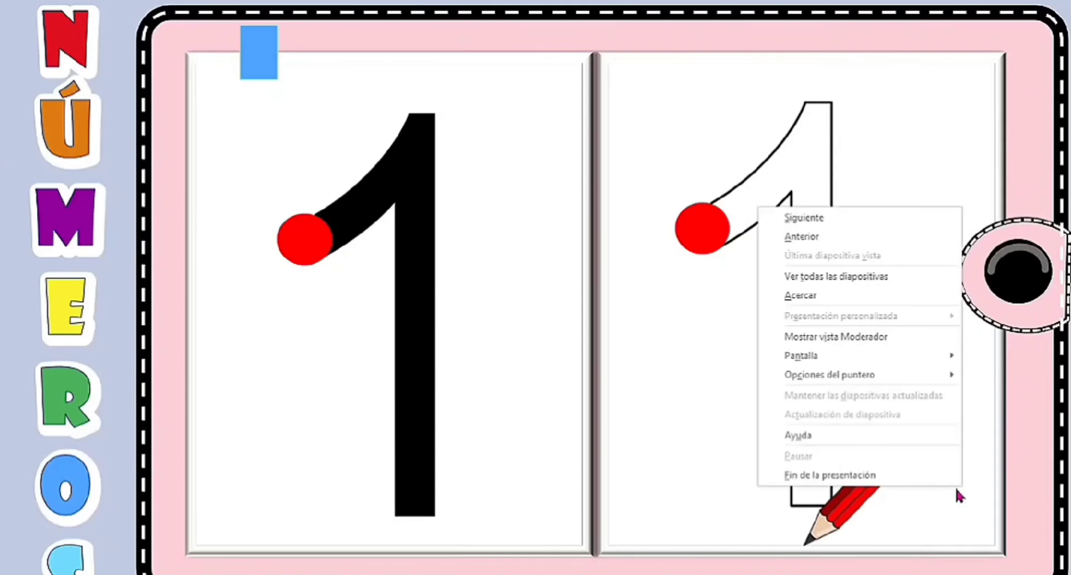
left_click(895, 475)
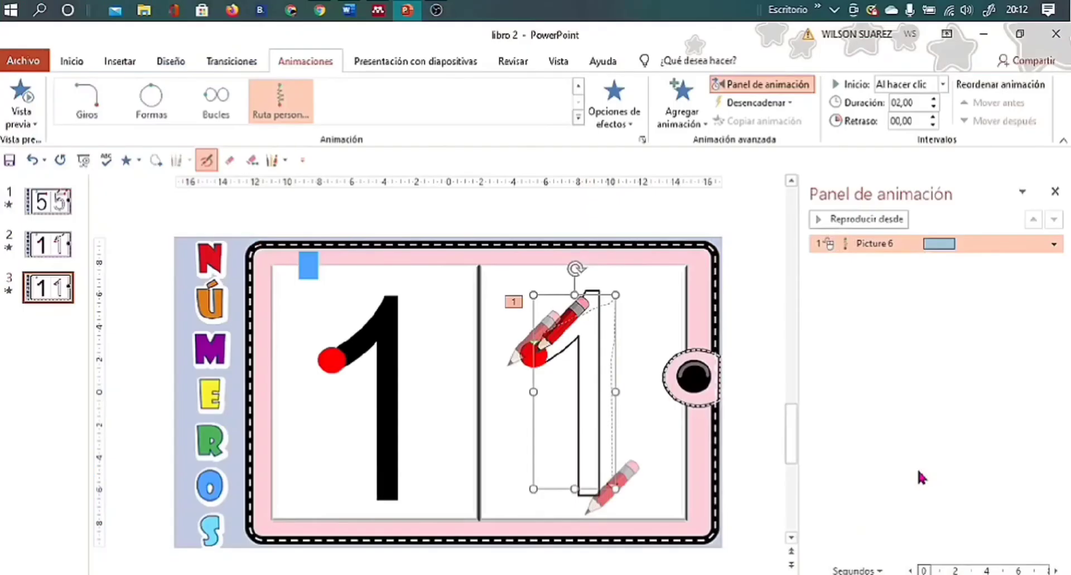
Step: Restore the pencil path's duration to 3 segundos (lento), then check it in the slide show
double_click(876, 244)
left_click(243, 307)
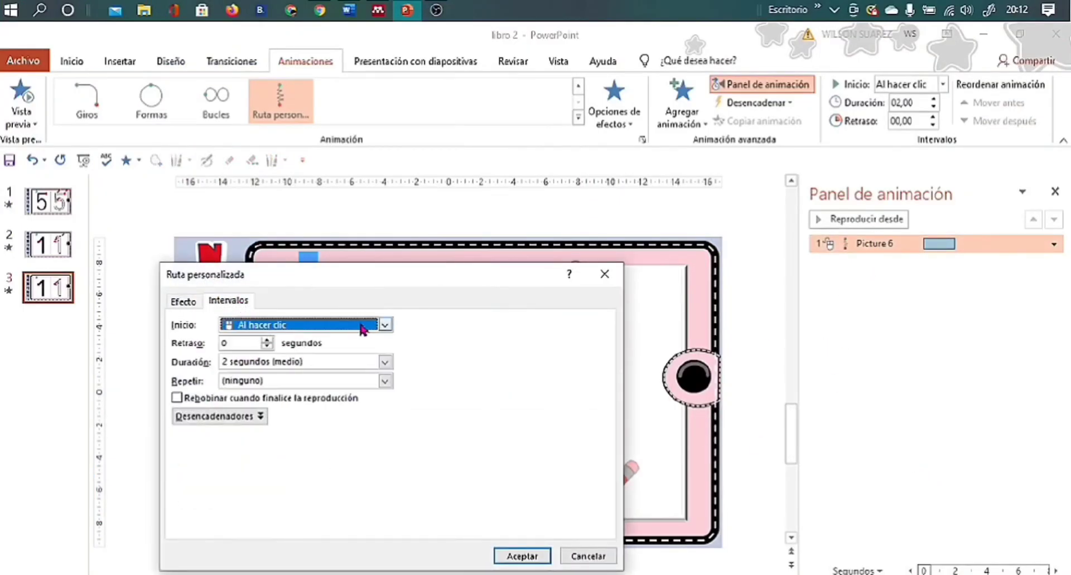
left_click(384, 362)
left_click(377, 398)
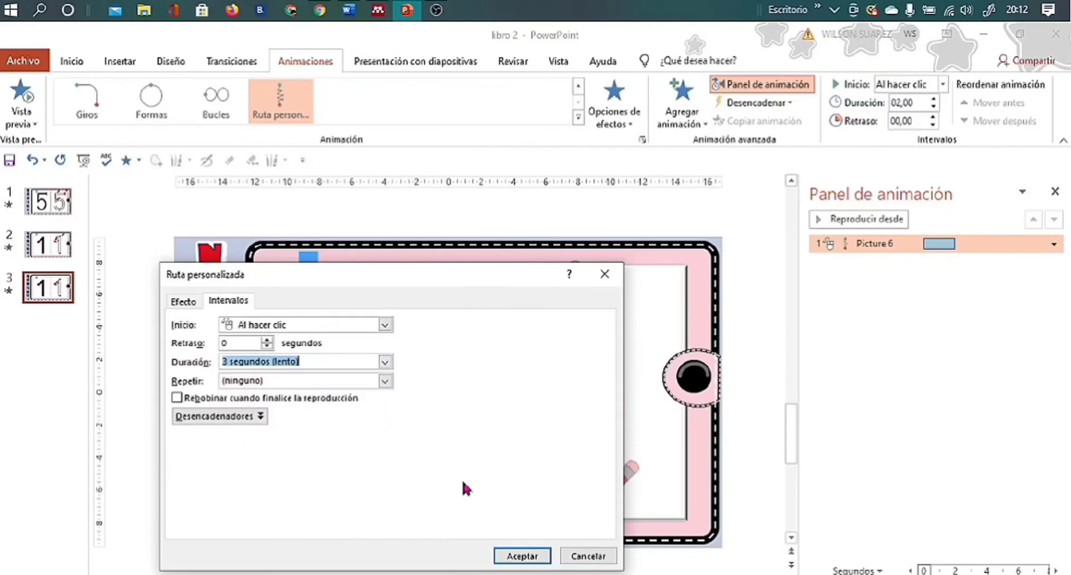
left_click(184, 302)
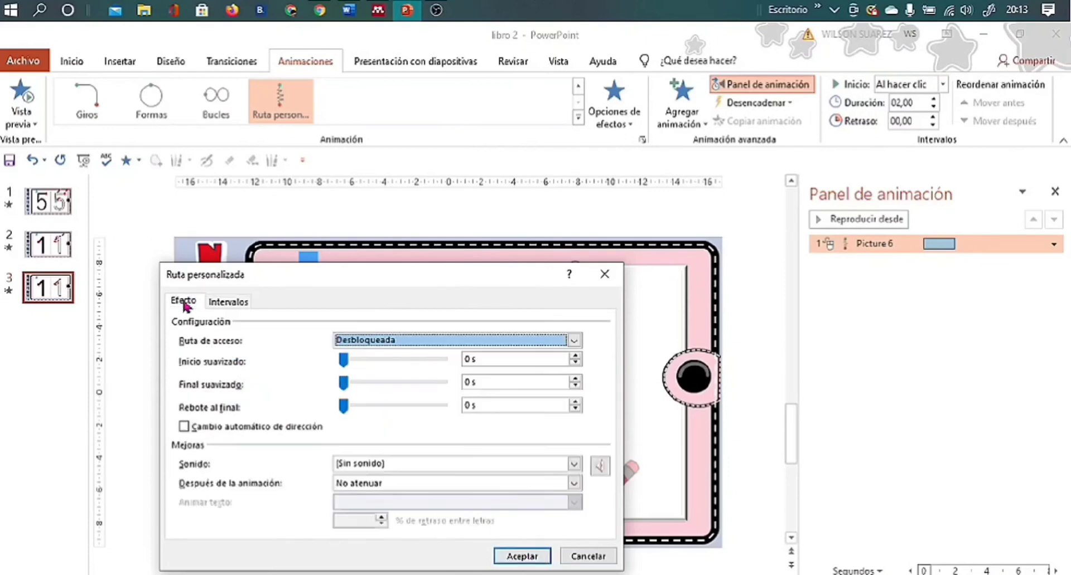
left_click(510, 557)
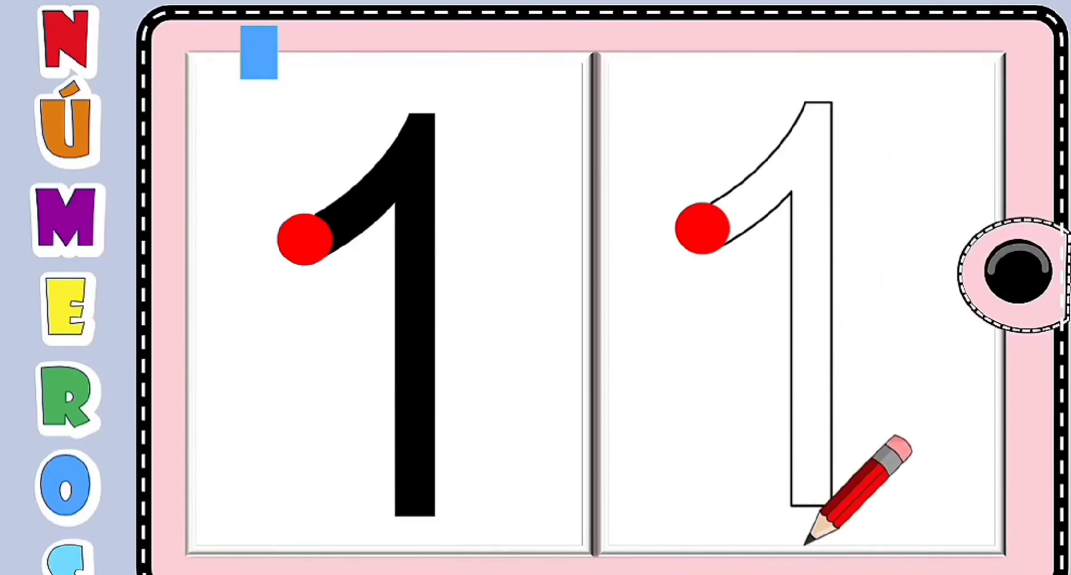
right_click(929, 518)
Step: End the slide show and hide the Animation Pane
left_click(896, 497)
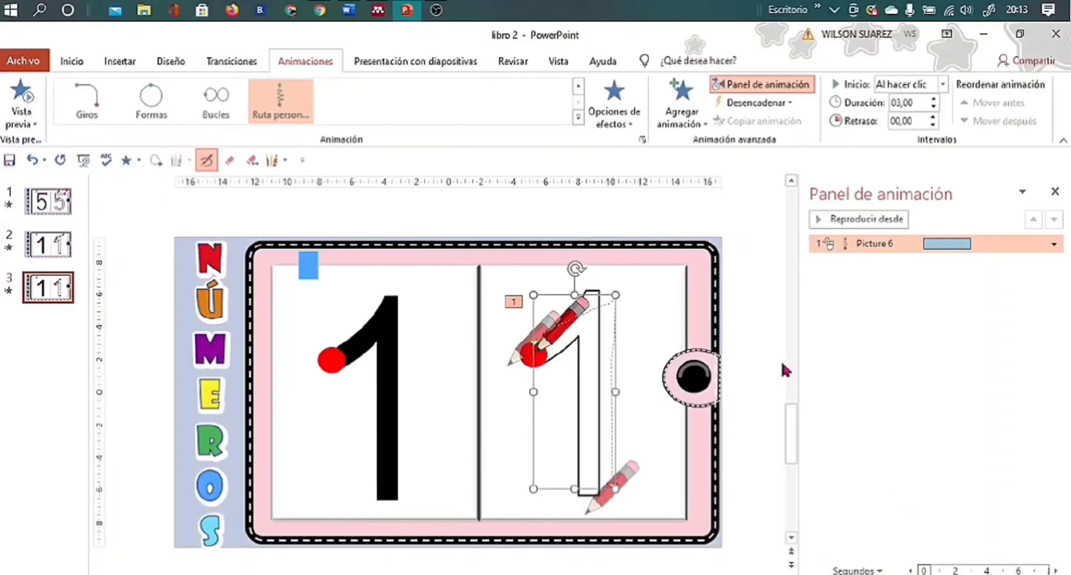
left_click(1054, 191)
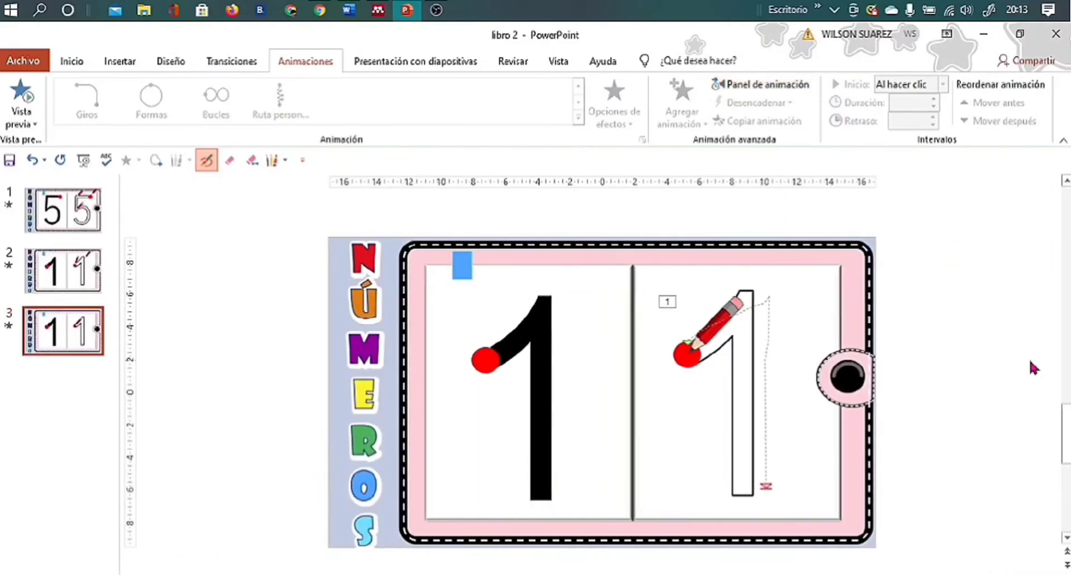